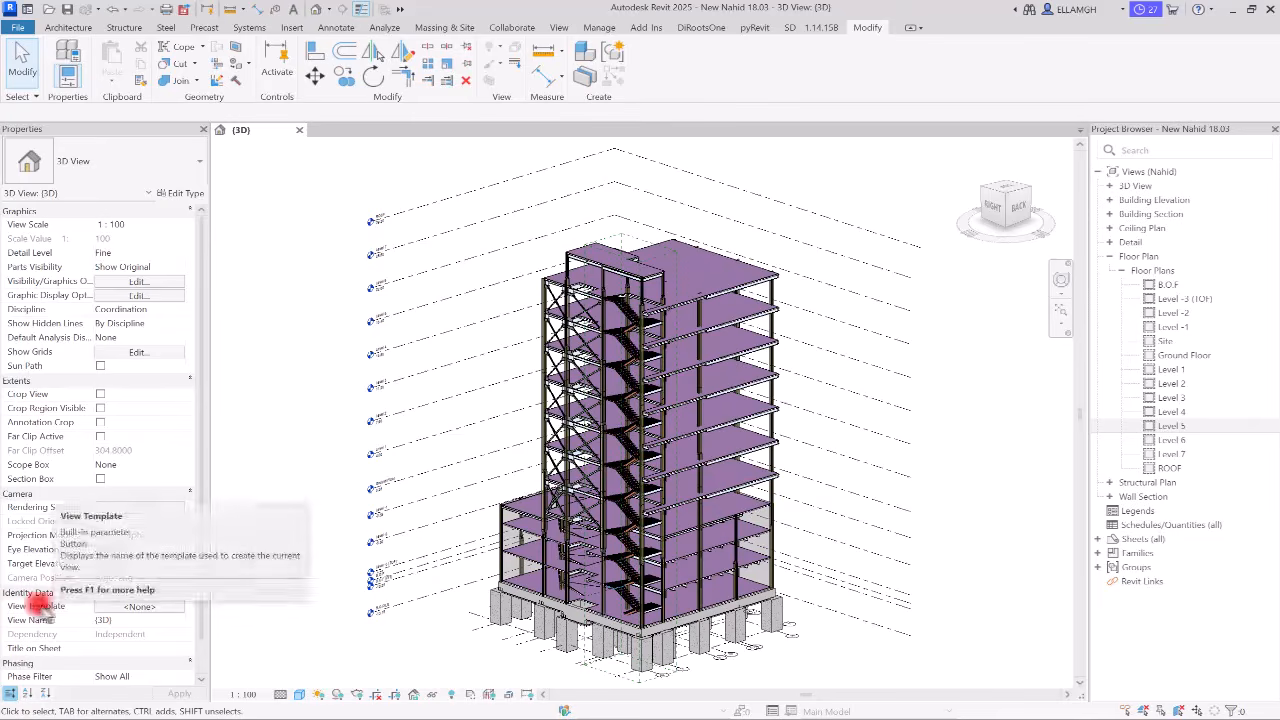
# Open the view template assignment for the current 3D view.
pyautogui.click(140, 607)
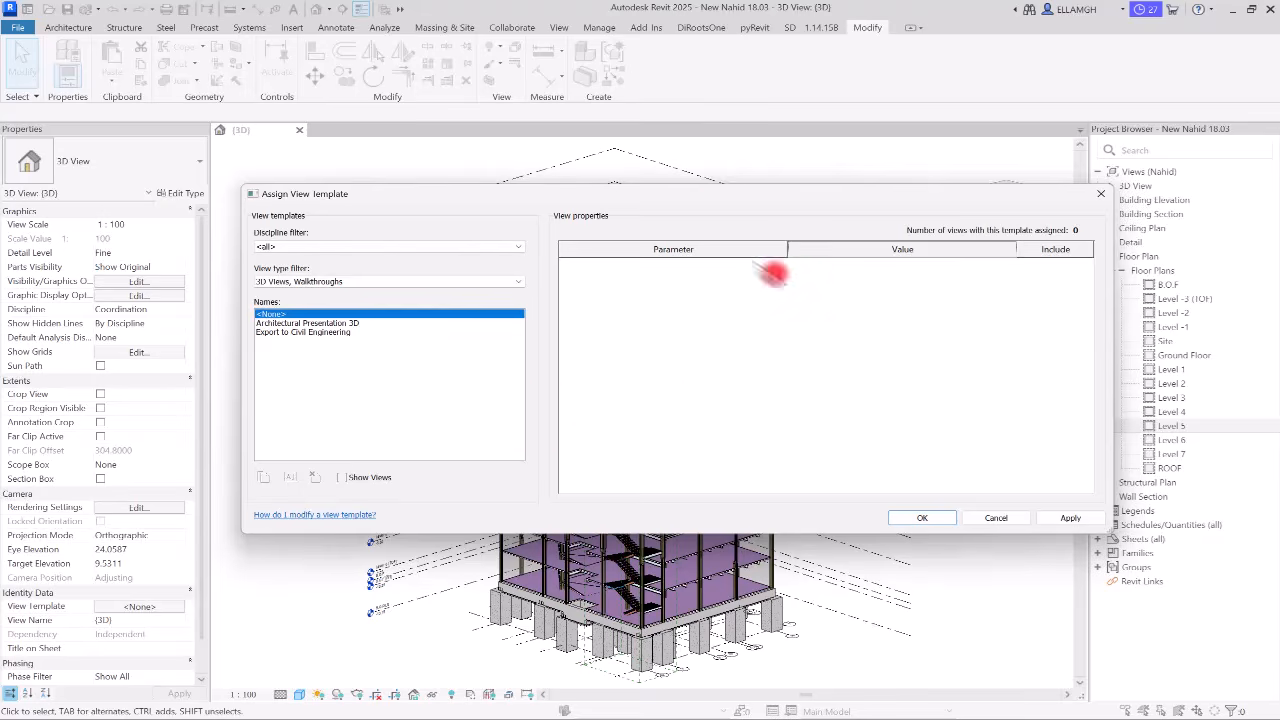
pyautogui.moveTo(717, 197); pyautogui.dragTo(669, 414)
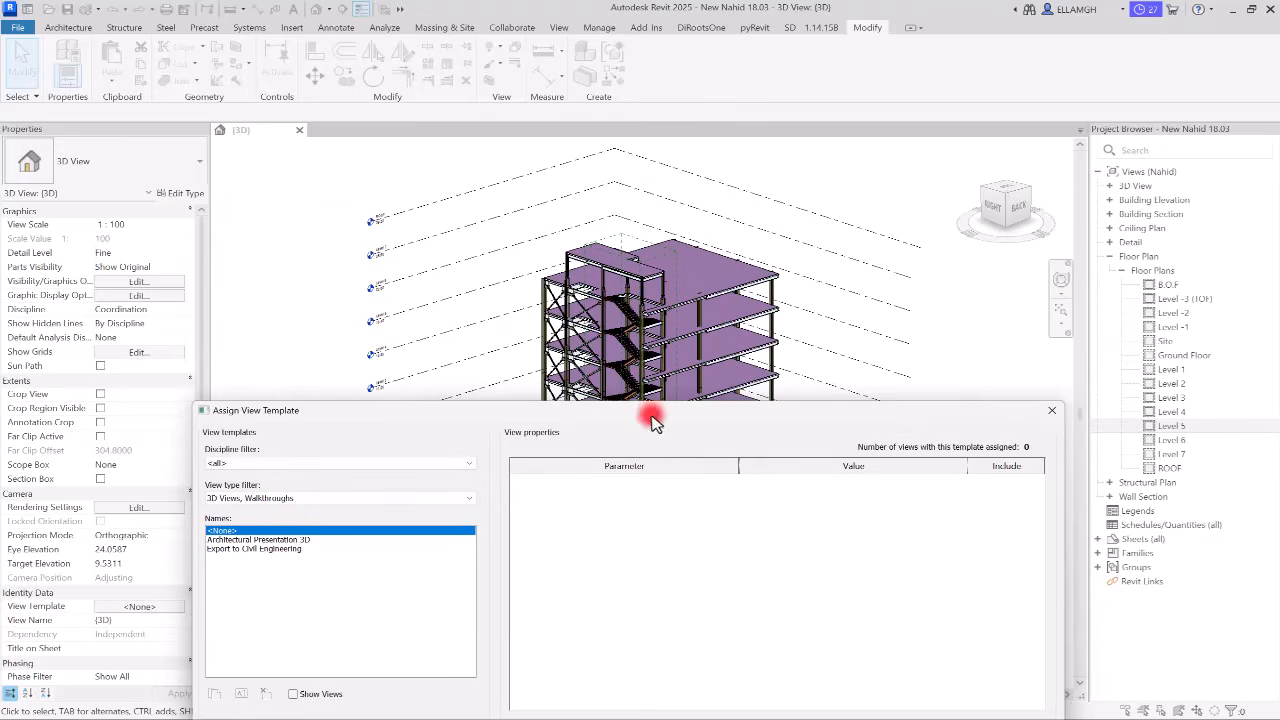
pyautogui.moveTo(651, 420); pyautogui.dragTo(681, 220)
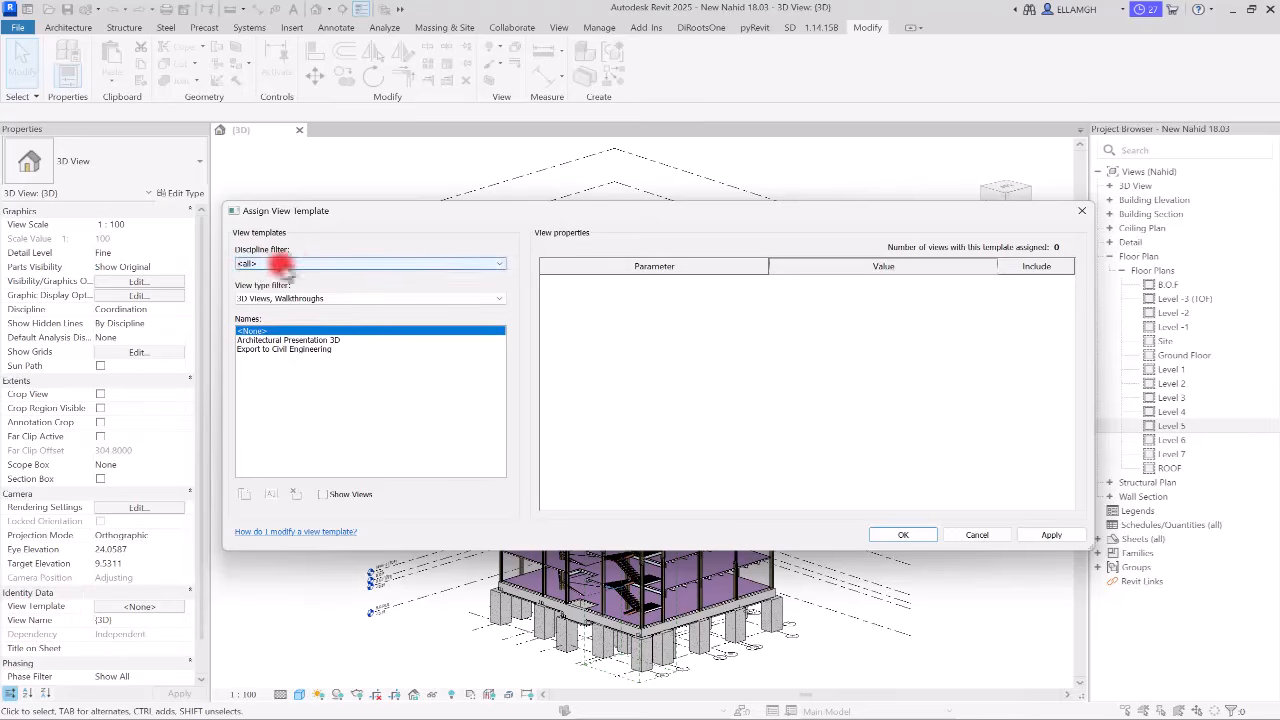
# Examine the discipline and view type filters, trying Structural and returning to all disciplines with 3D Views, Walkthroughs.
pyautogui.click(297, 264)
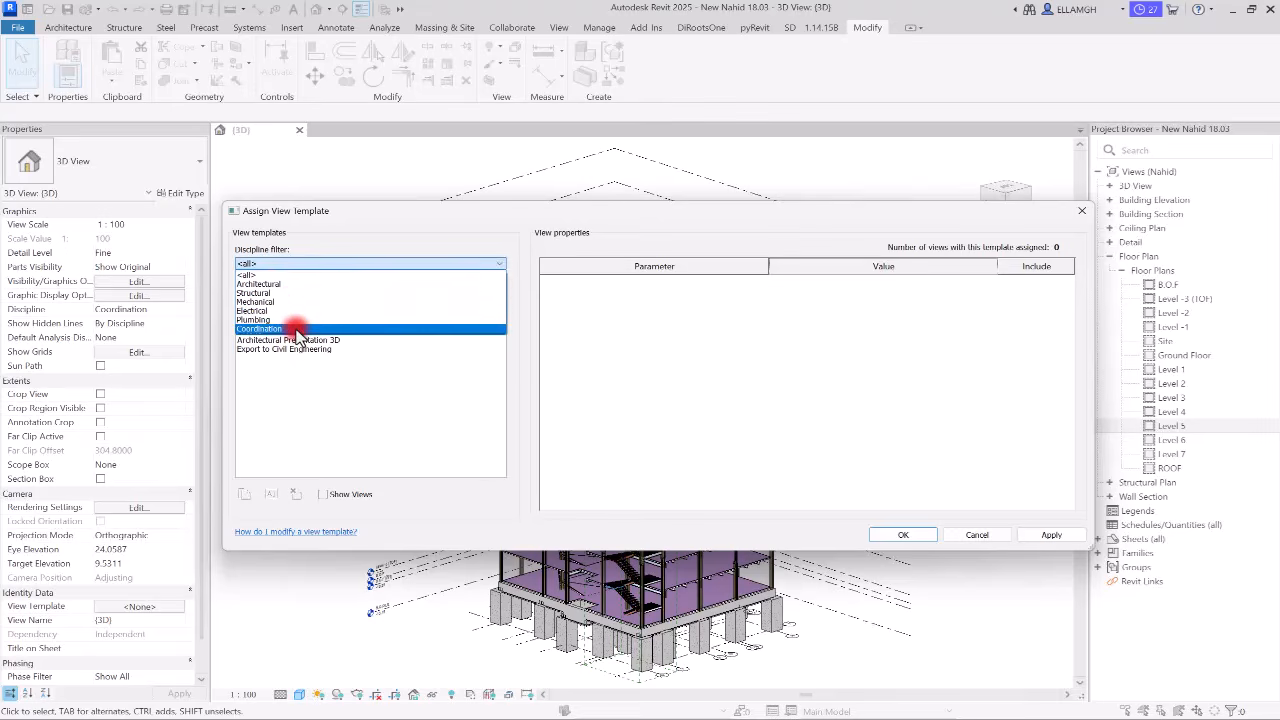
pyautogui.click(275, 262)
pyautogui.click(274, 262)
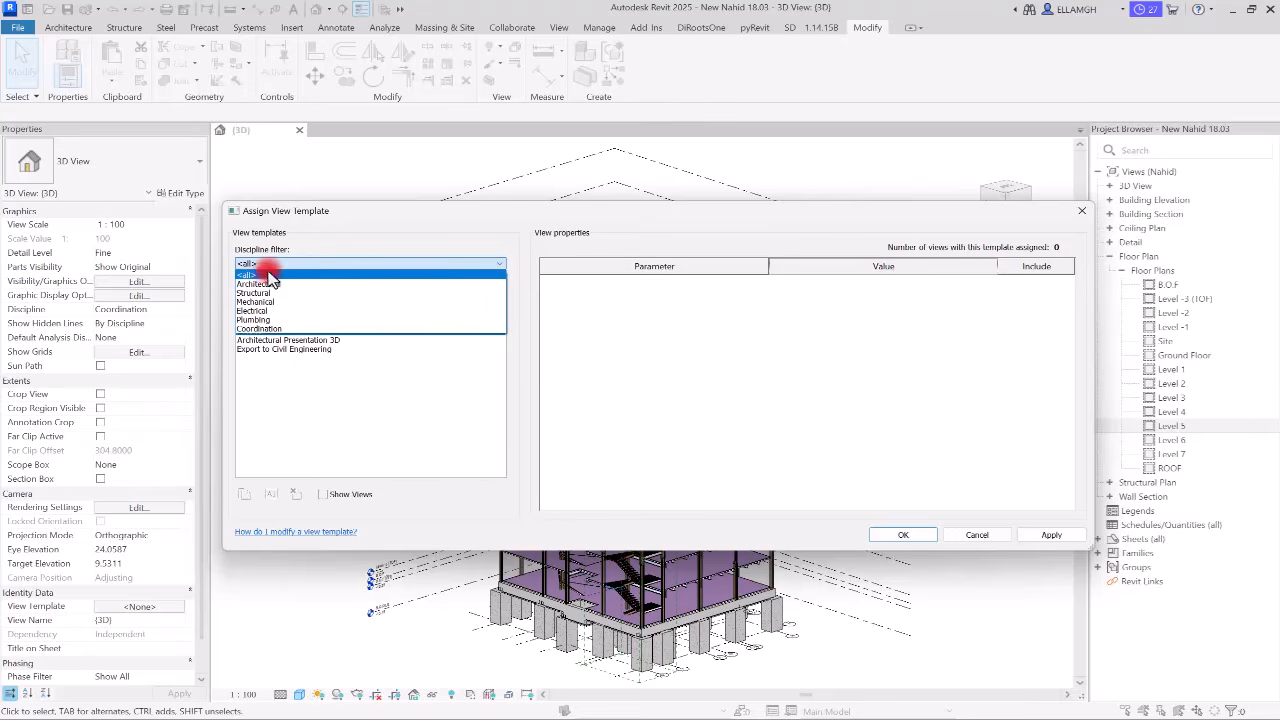
pyautogui.click(269, 274)
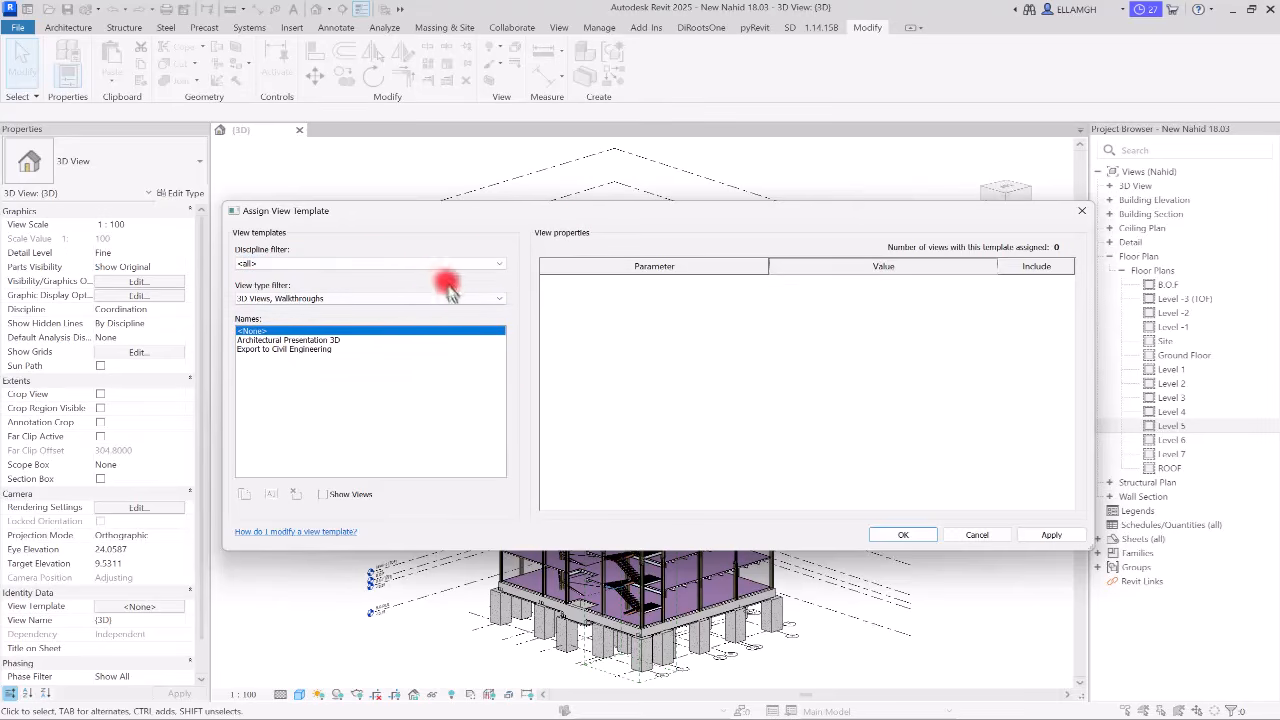
pyautogui.click(268, 263)
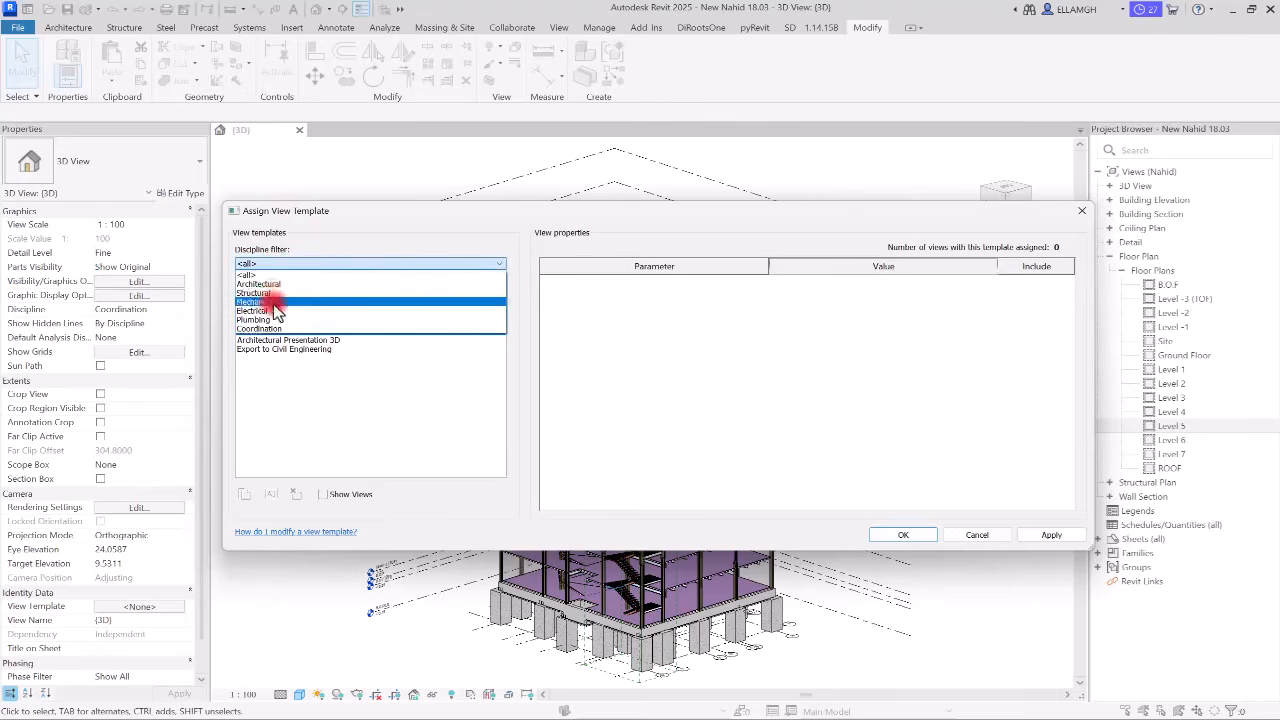
pyautogui.click(255, 292)
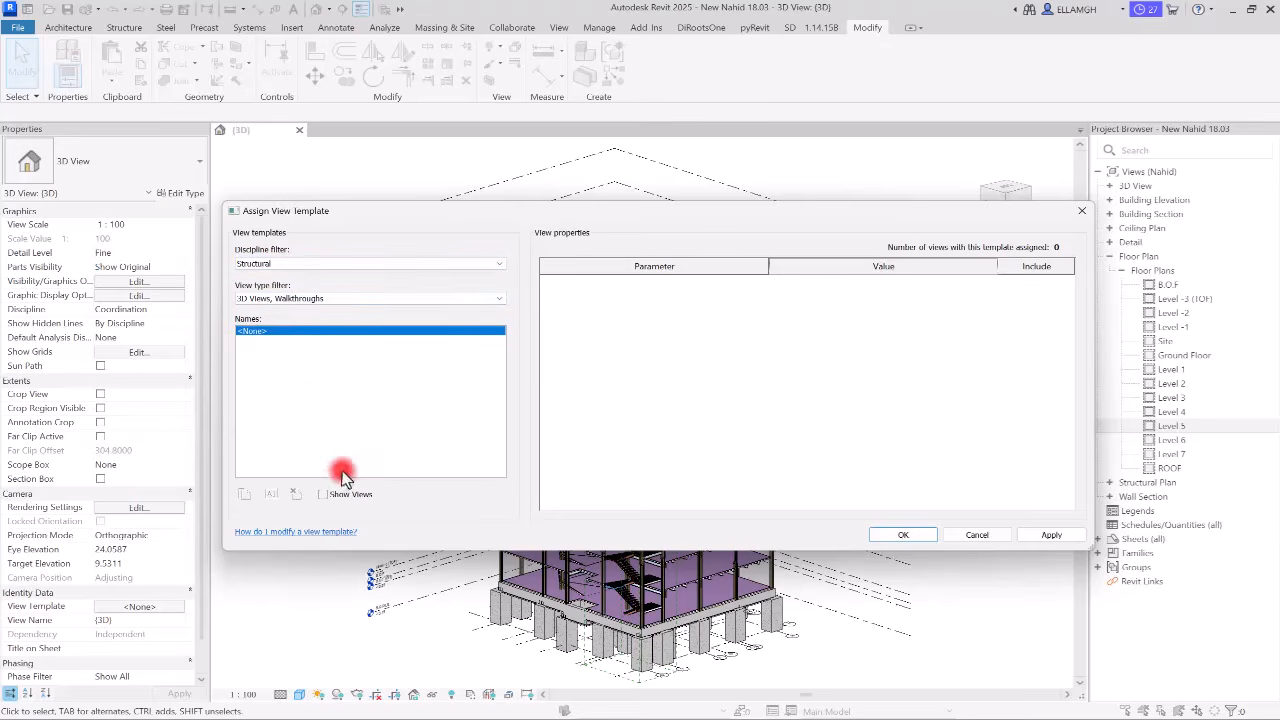
pyautogui.click(284, 264)
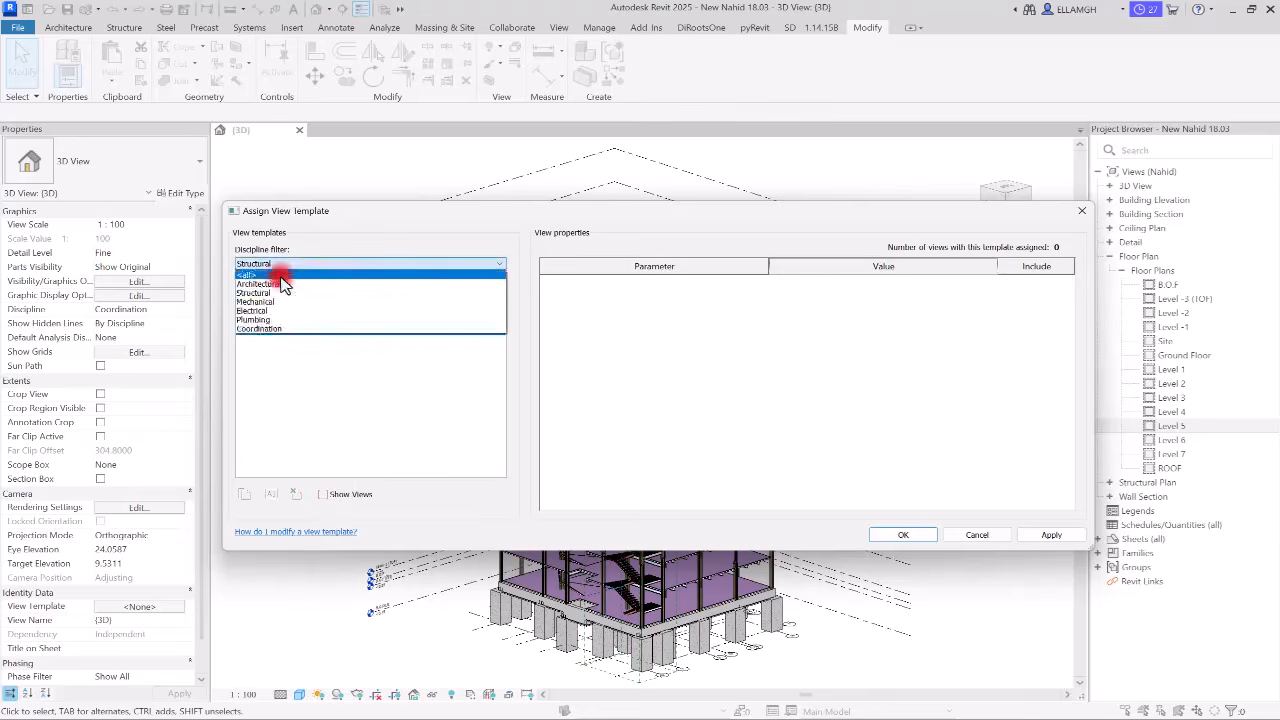
pyautogui.click(282, 276)
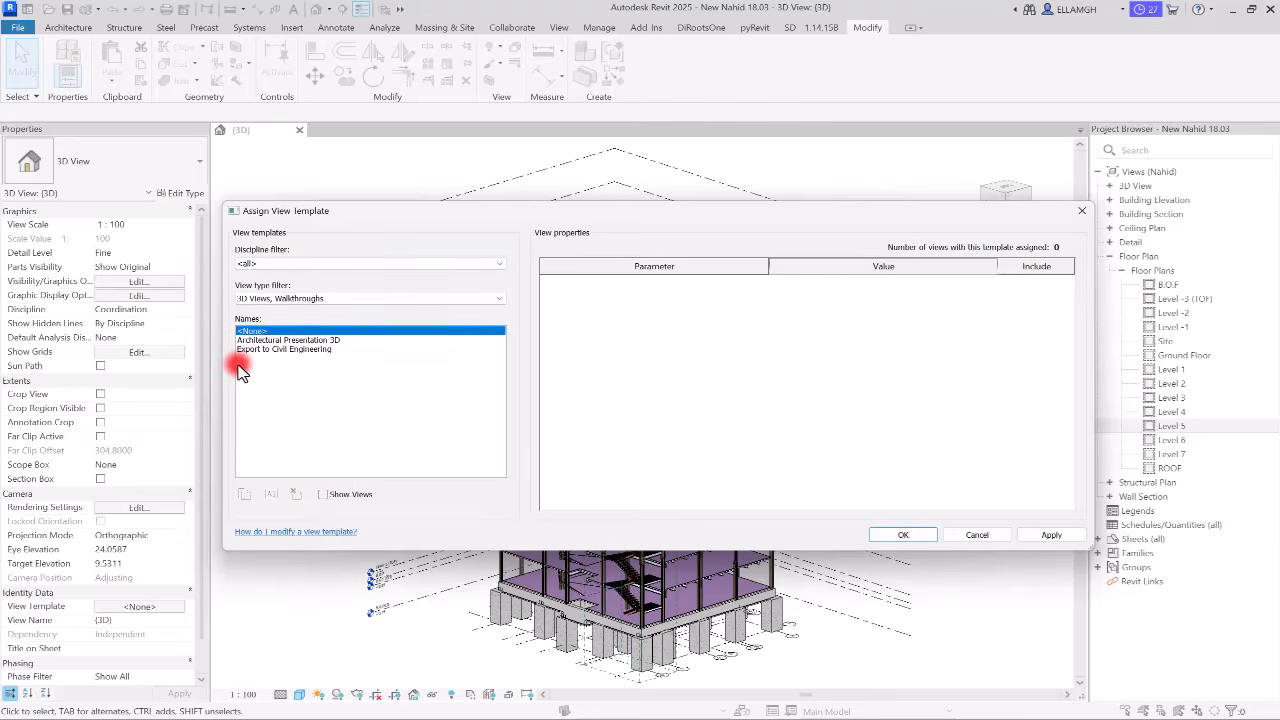
pyautogui.click(290, 300)
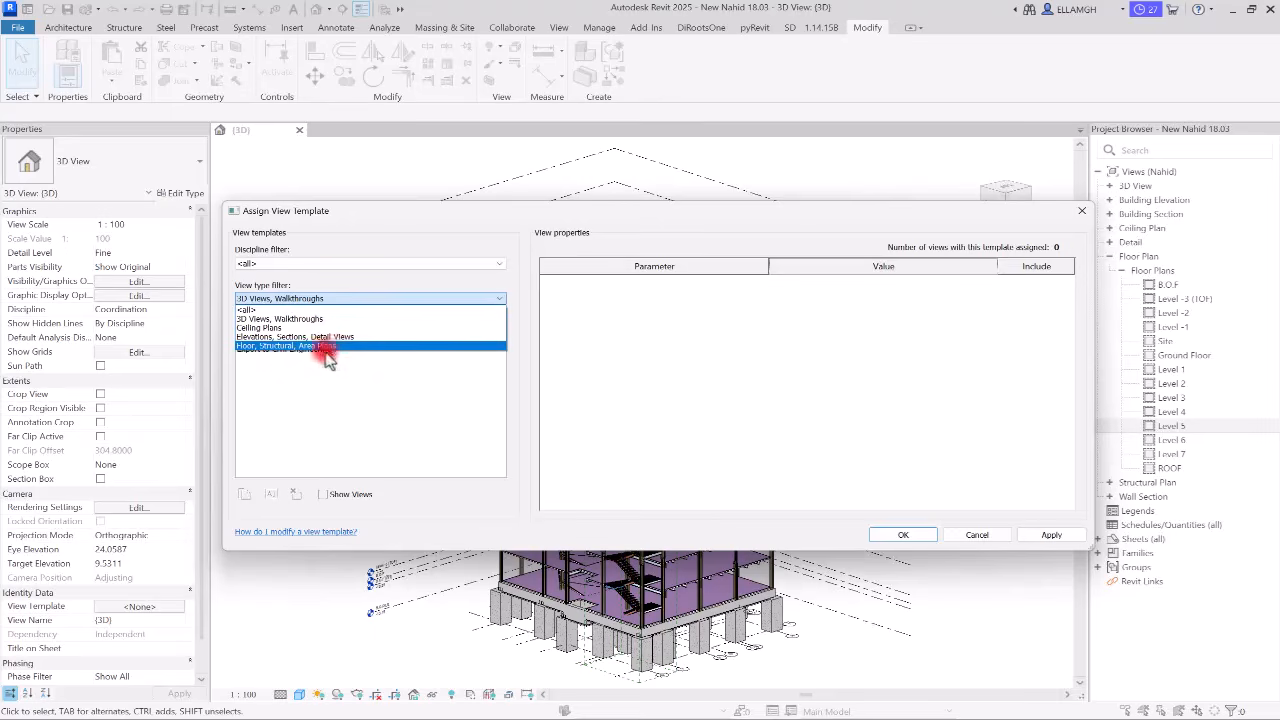
pyautogui.click(258, 318)
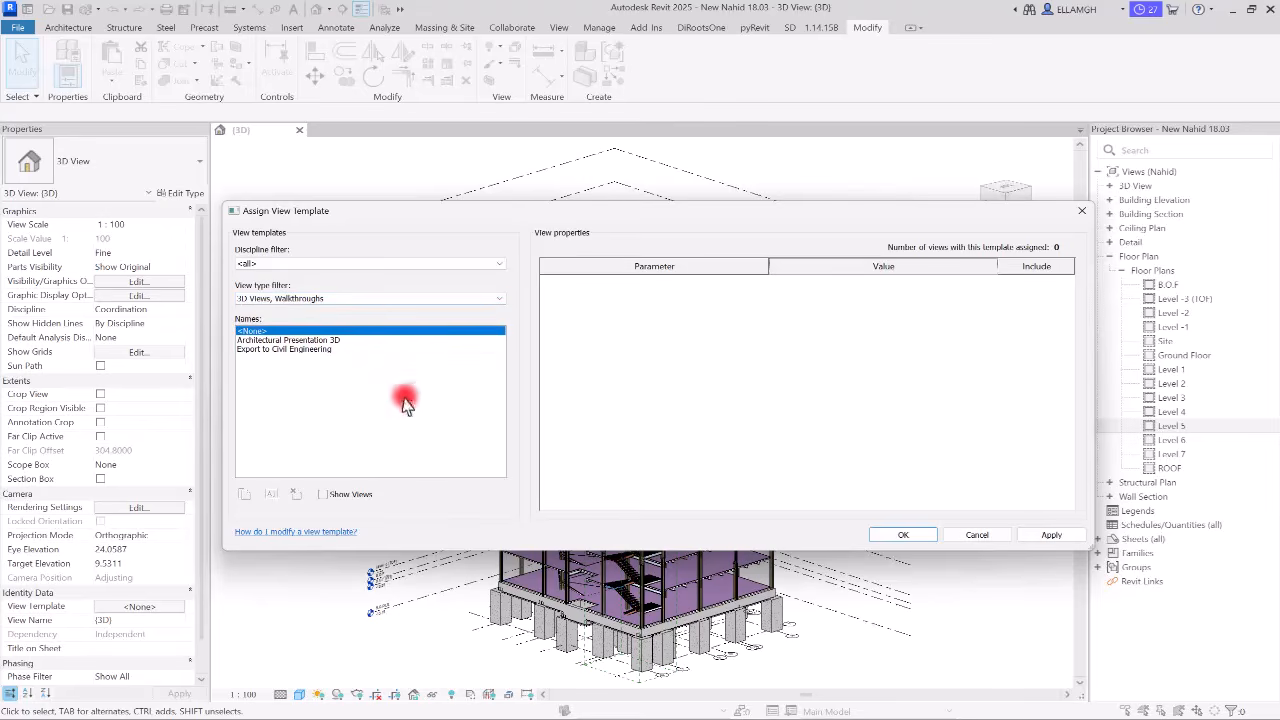
# Duplicate the Architectural Presentation 3D template as a new view template named "3D view".
pyautogui.click(269, 341)
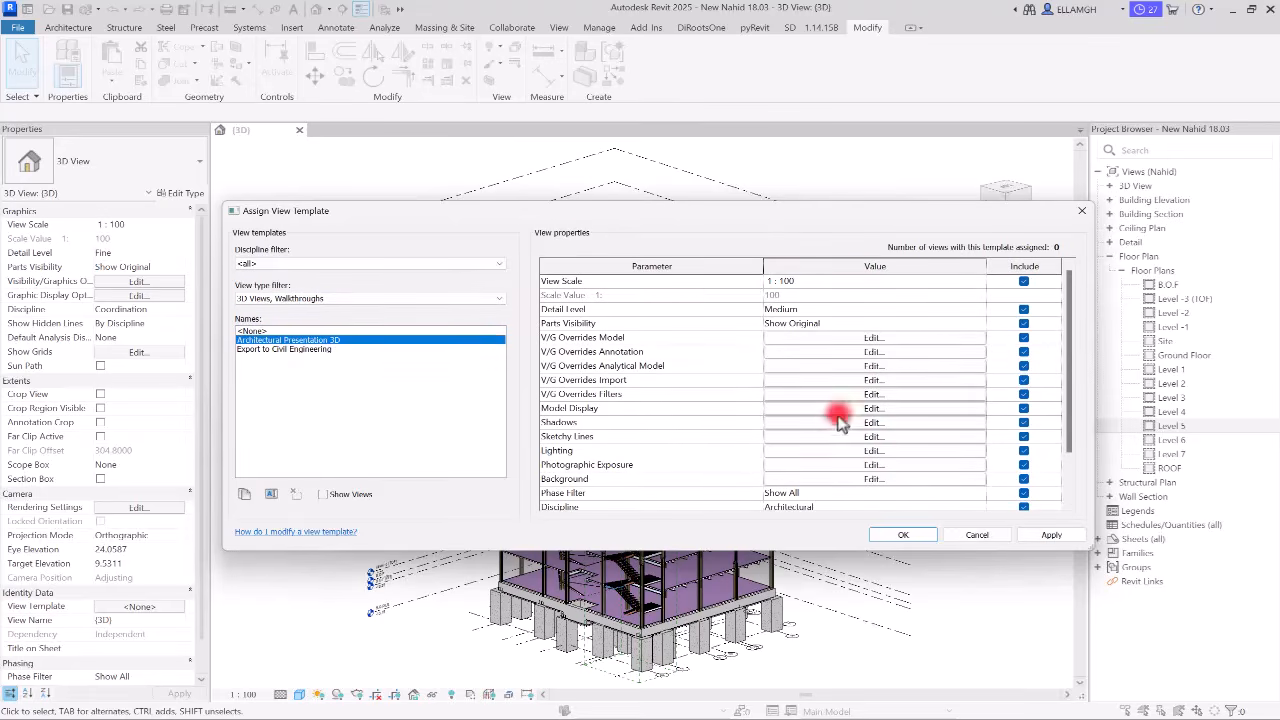
pyautogui.scroll(-2, 829, 420)
pyautogui.scroll(2, 833, 428)
pyautogui.click(244, 498)
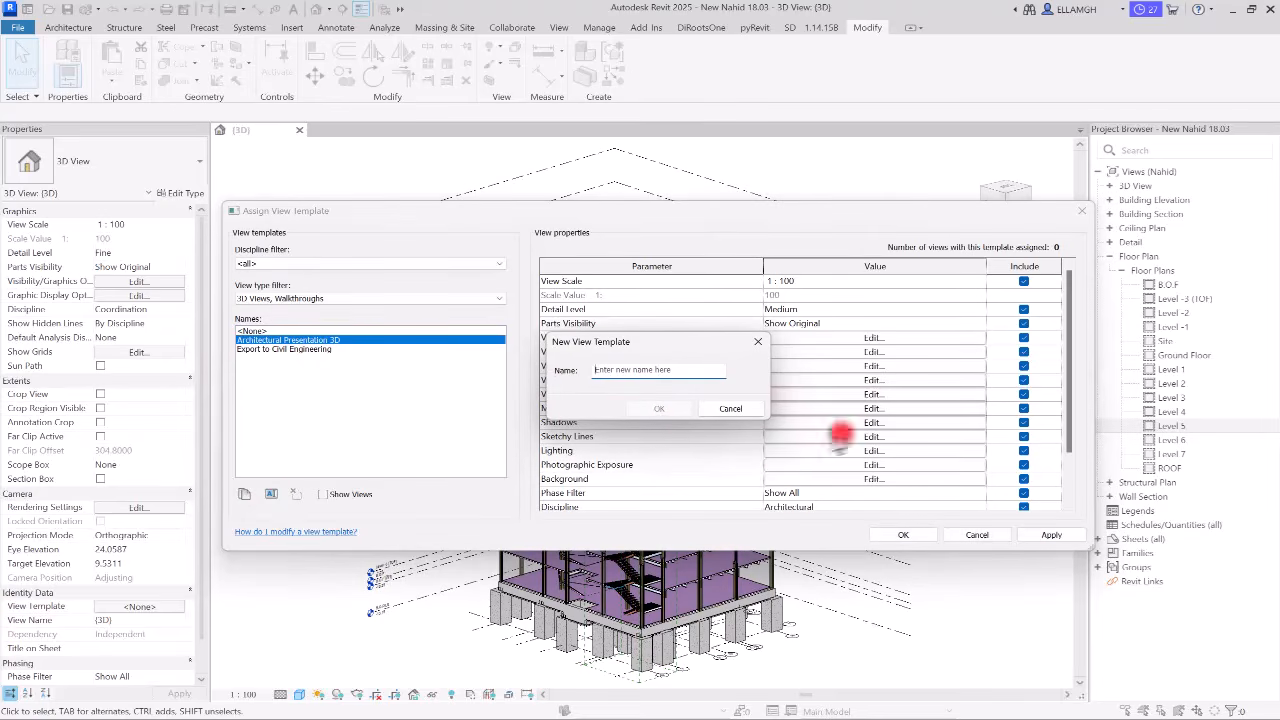
pyautogui.click(636, 372)
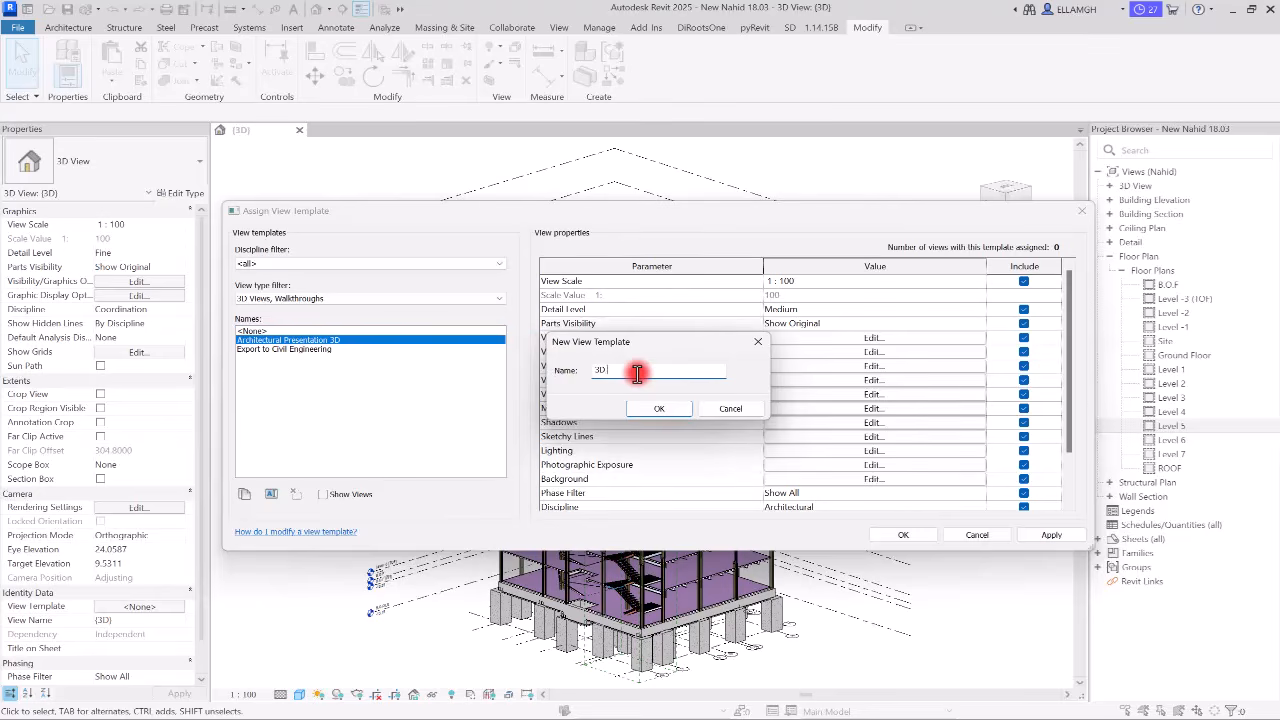
pyautogui.write('3D view')
pyautogui.press('Return')
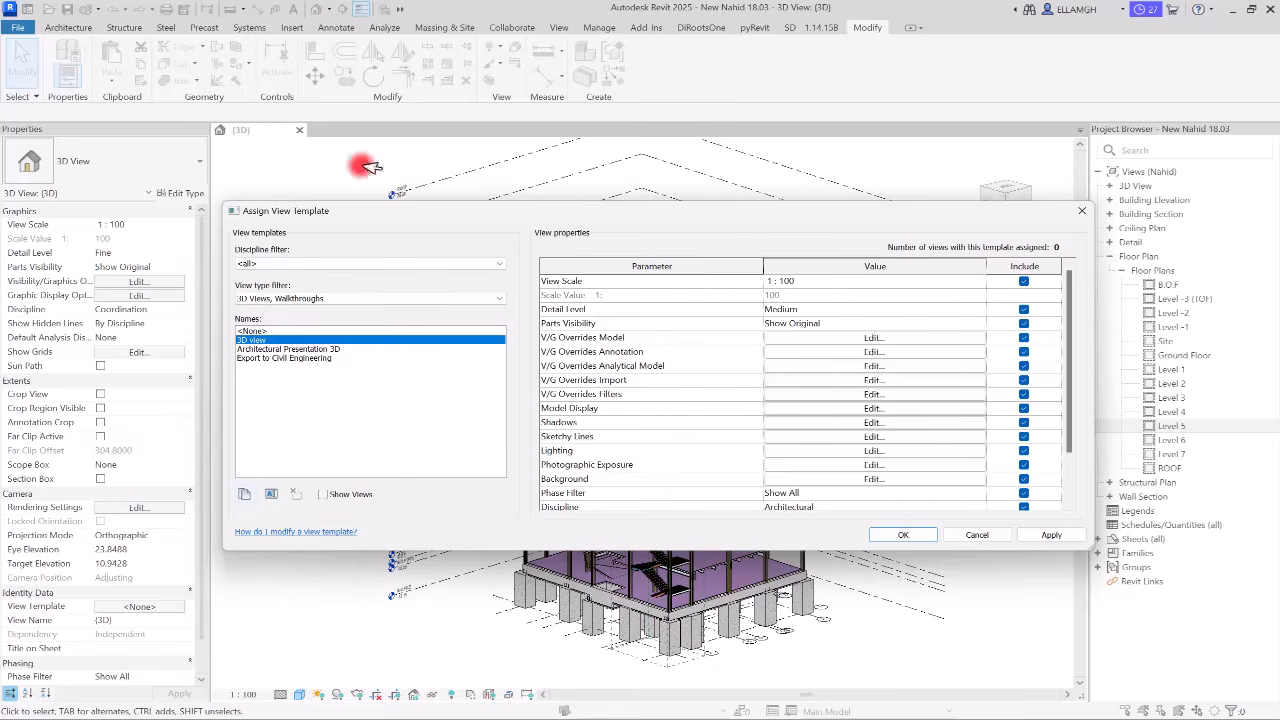
# Set the view scale of the 3D view template to 1 : 50.
pyautogui.click(979, 282)
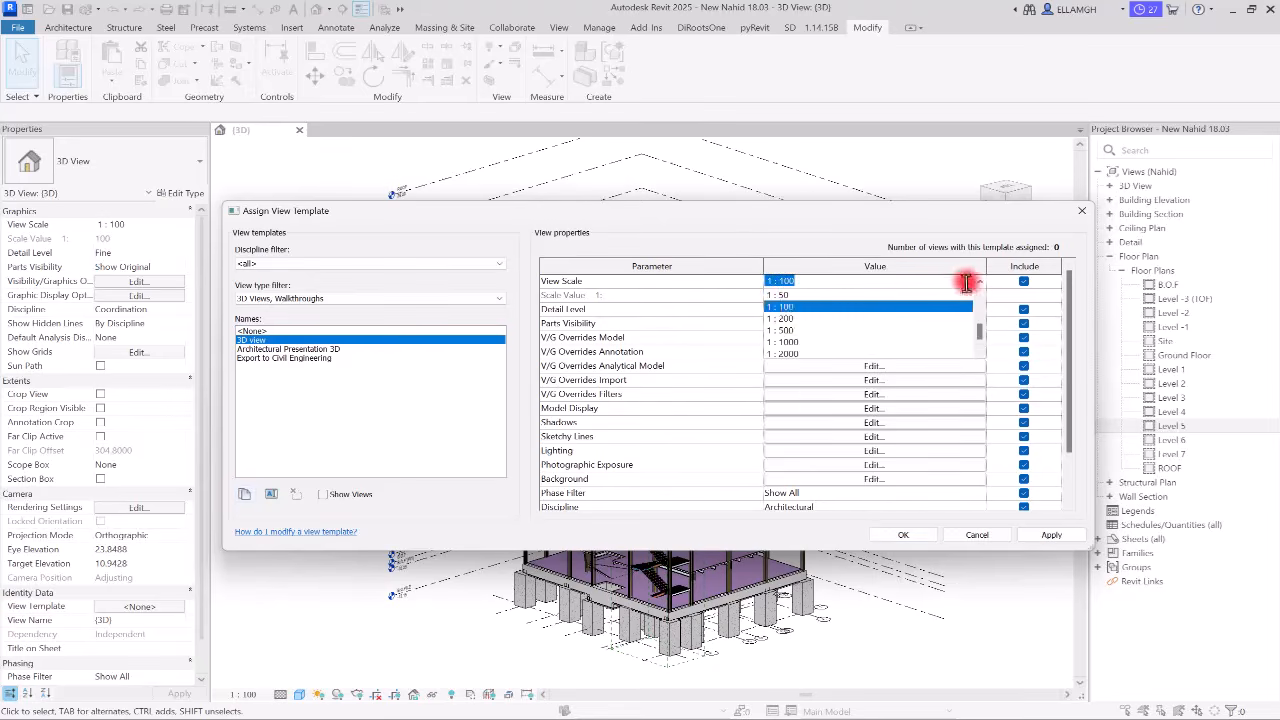
pyautogui.click(785, 295)
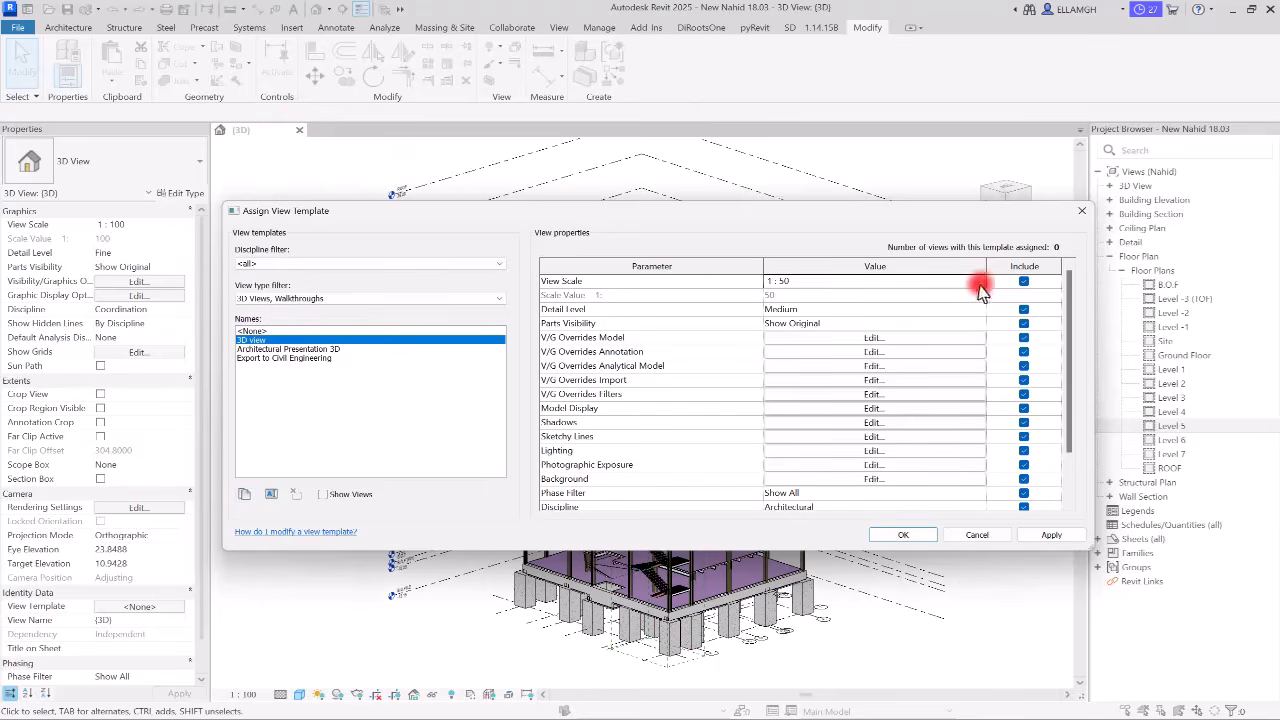
pyautogui.click(979, 282)
pyautogui.scroll(1, 819, 317)
pyautogui.scroll(-1, 819, 317)
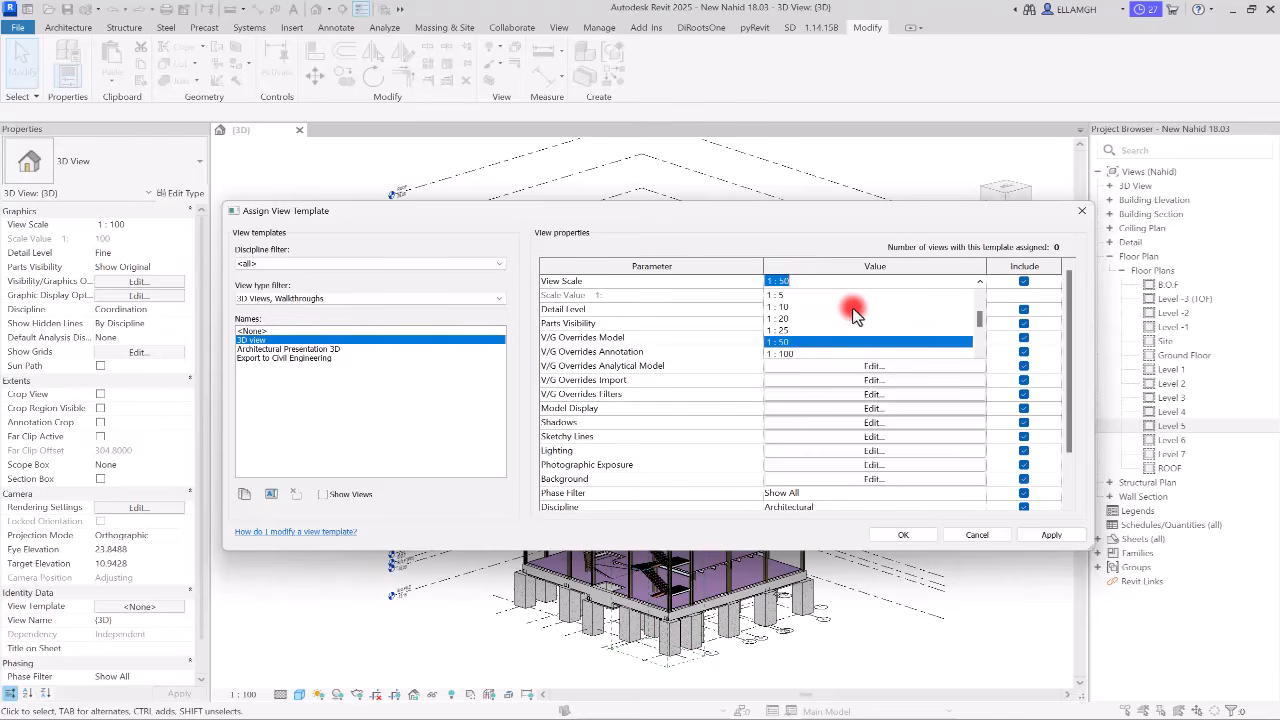
pyautogui.click(813, 346)
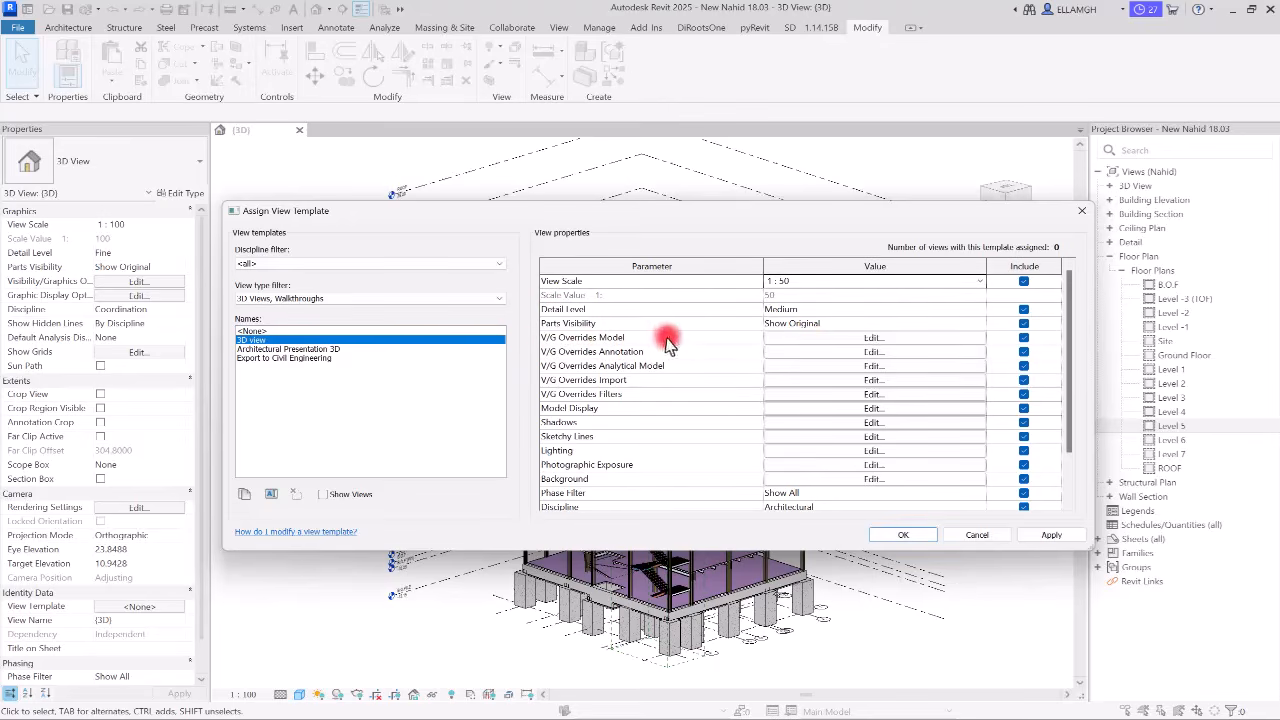
# Override the surface transparency of the Floors model category to 30% in the template's visibility/graphic overrides.
pyautogui.click(835, 340)
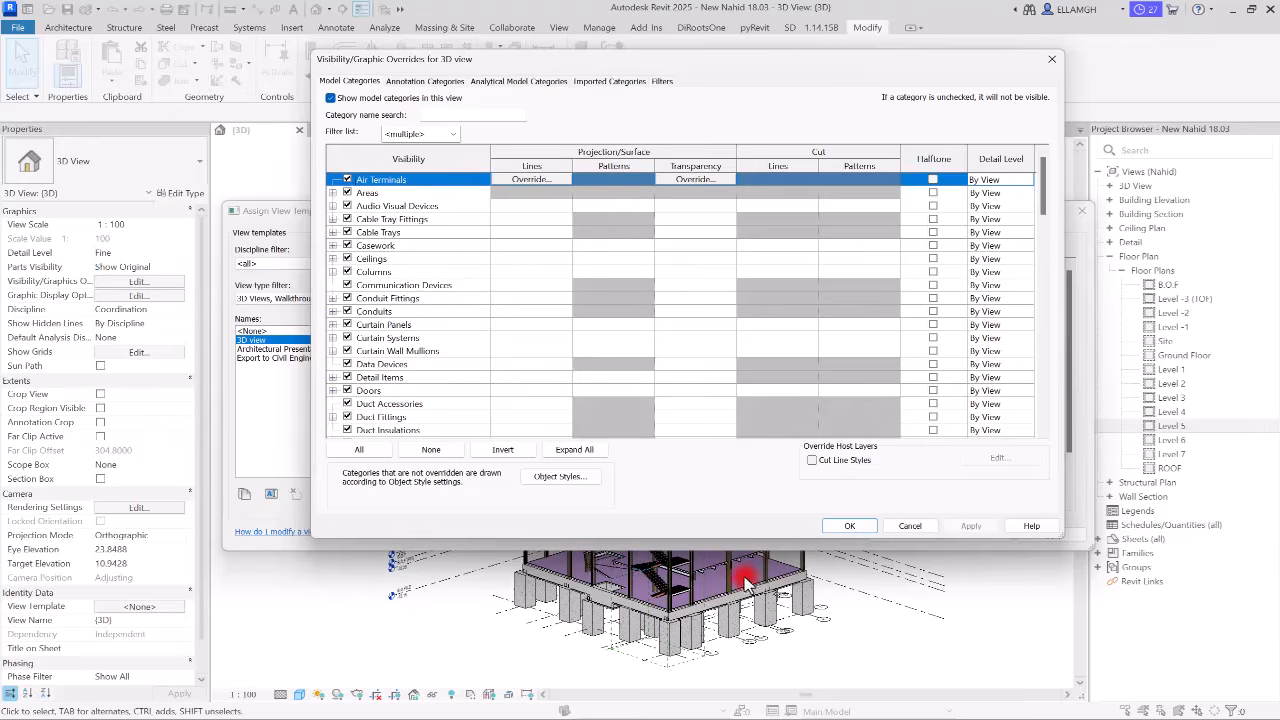
pyautogui.scroll(-2, 357, 286)
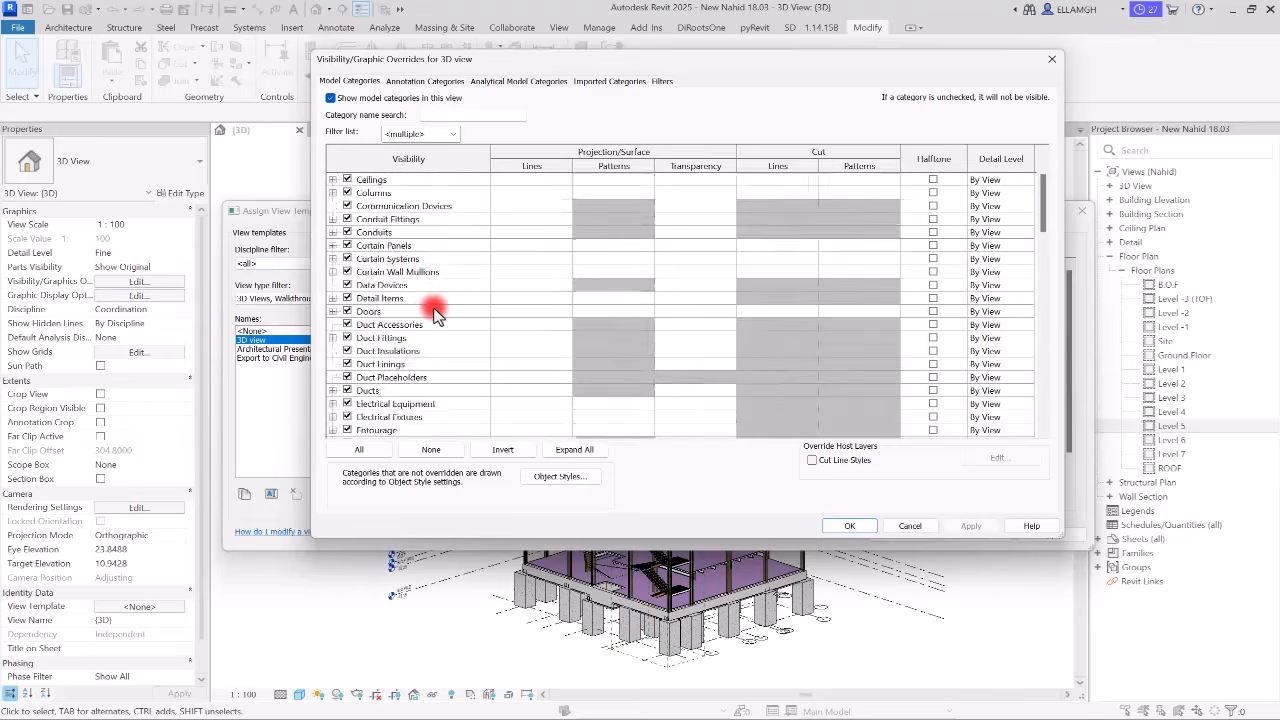
pyautogui.scroll(-4, 433, 311)
pyautogui.click(399, 339)
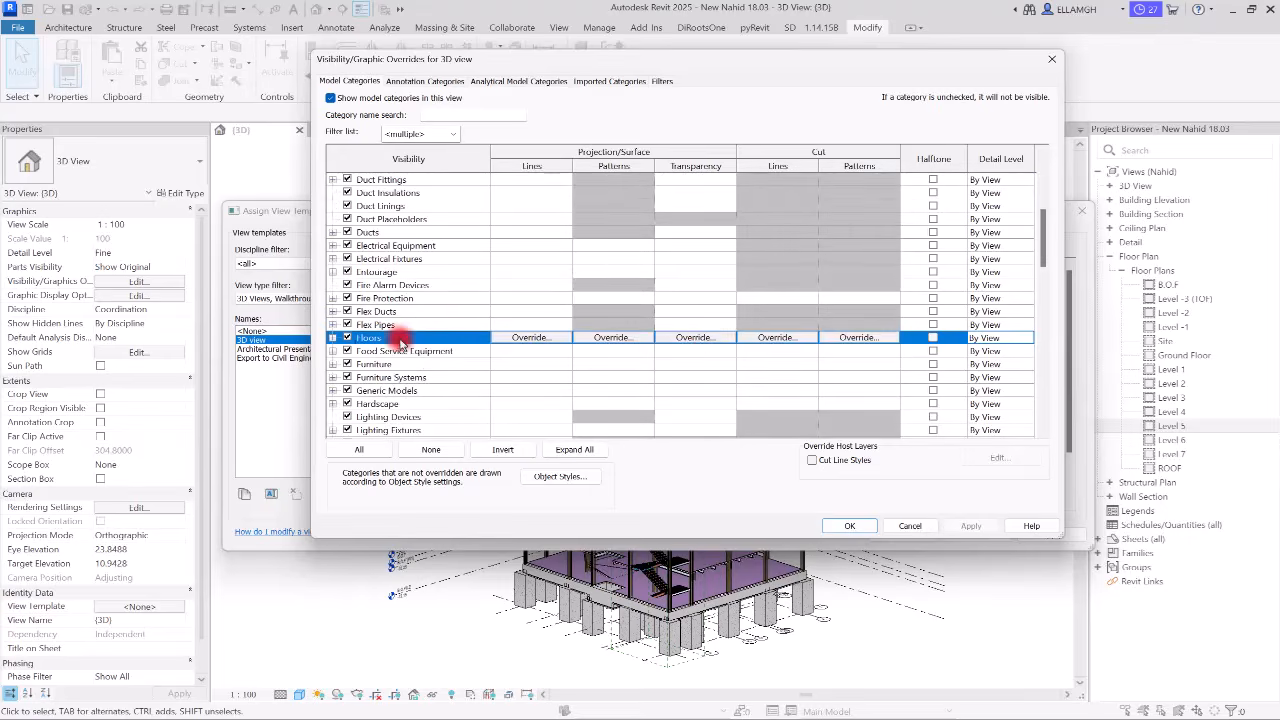
pyautogui.click(695, 337)
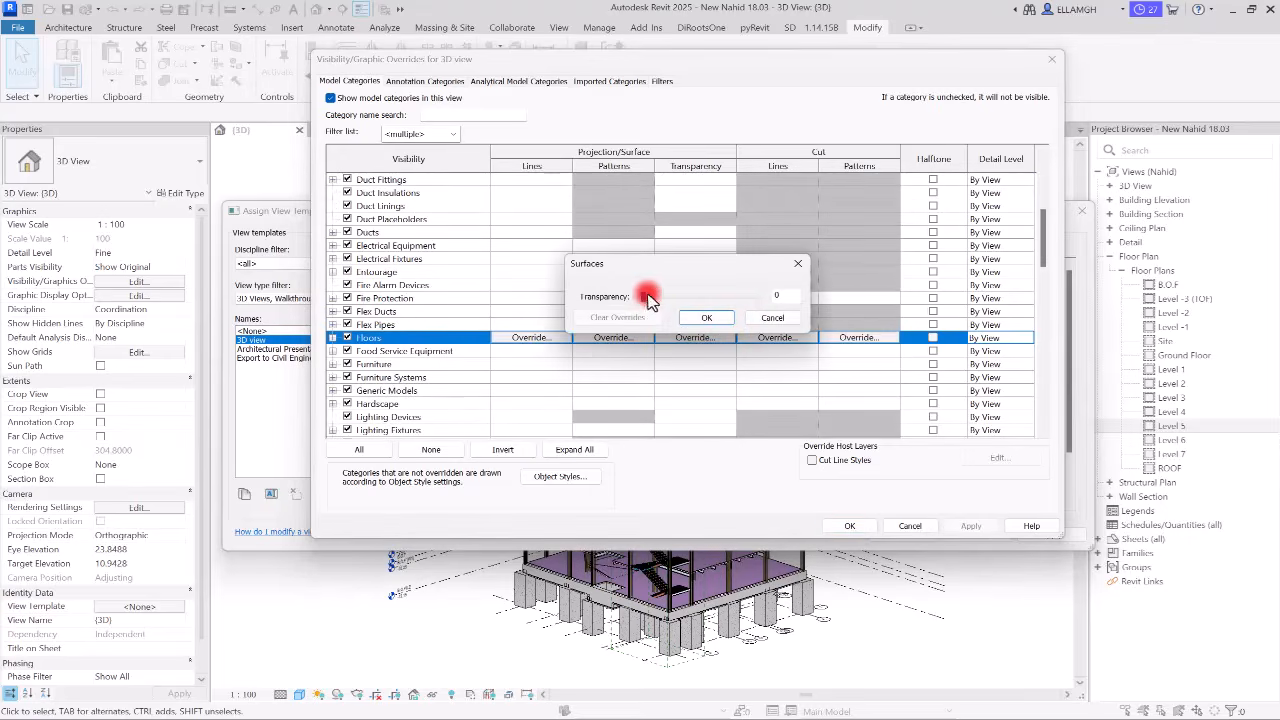
pyautogui.moveTo(648, 297); pyautogui.dragTo(686, 297)
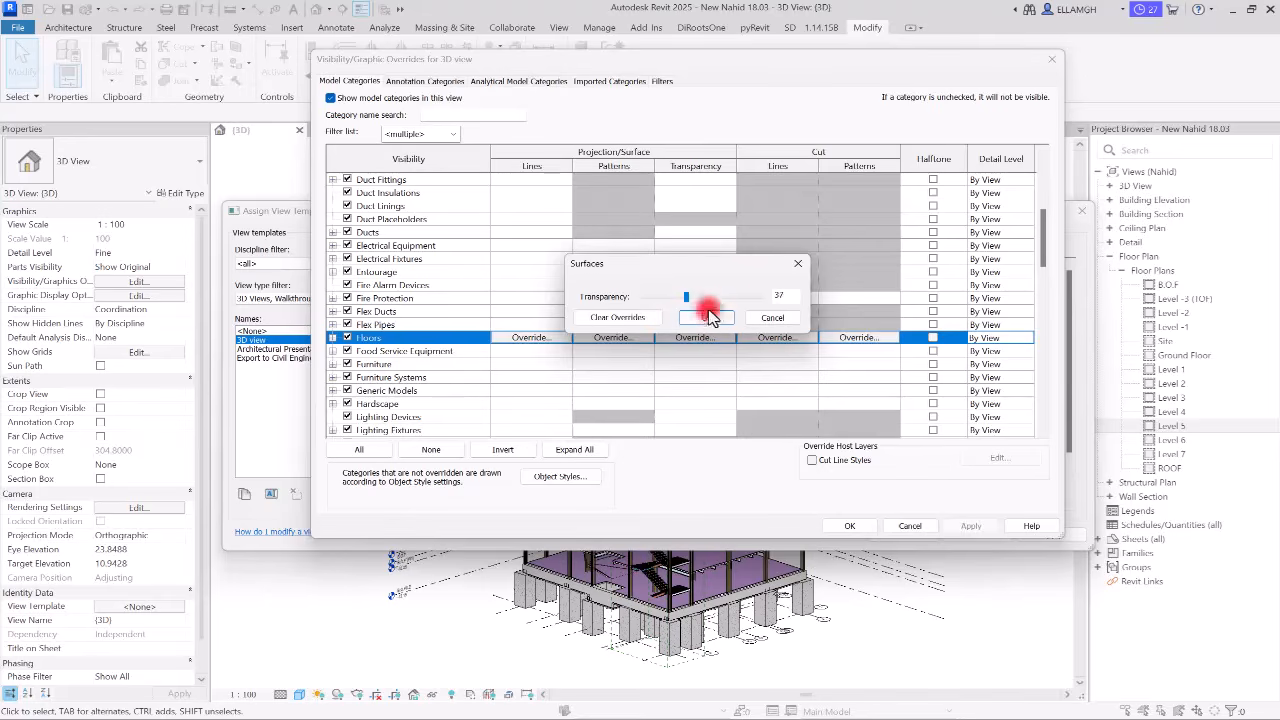
pyautogui.moveTo(788, 297); pyautogui.dragTo(741, 300)
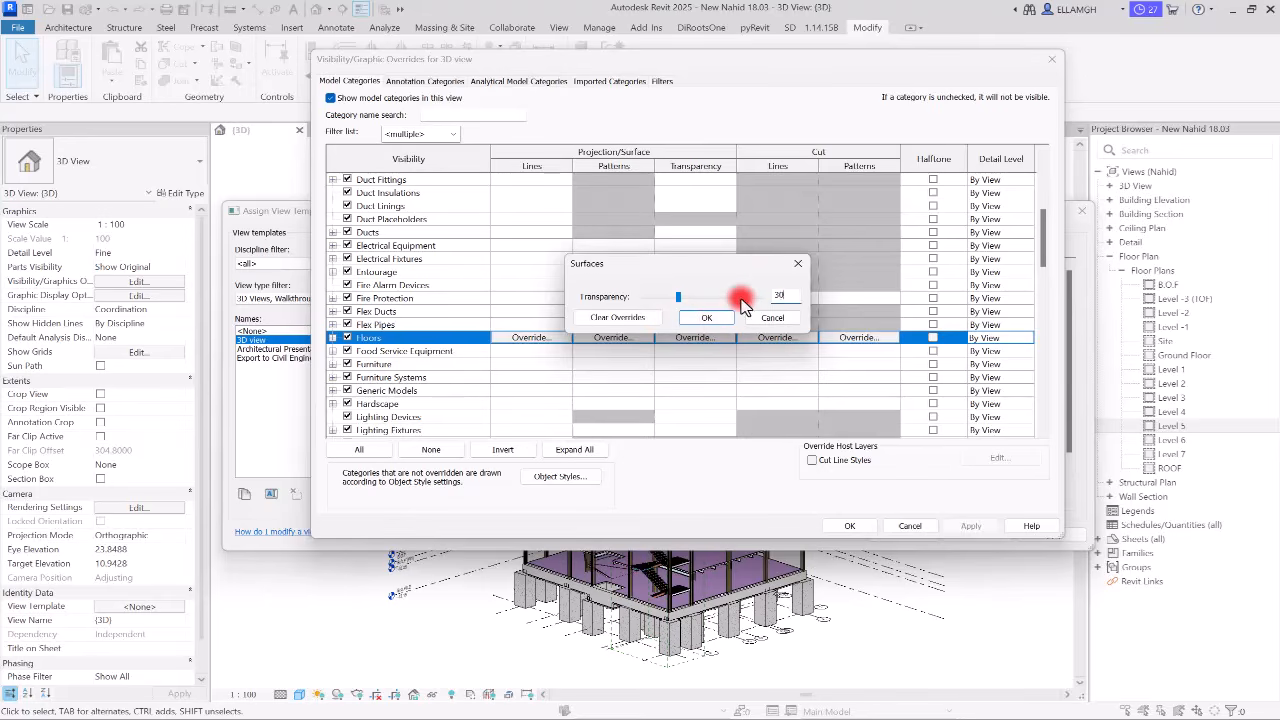
pyautogui.write('30')
pyautogui.click(706, 317)
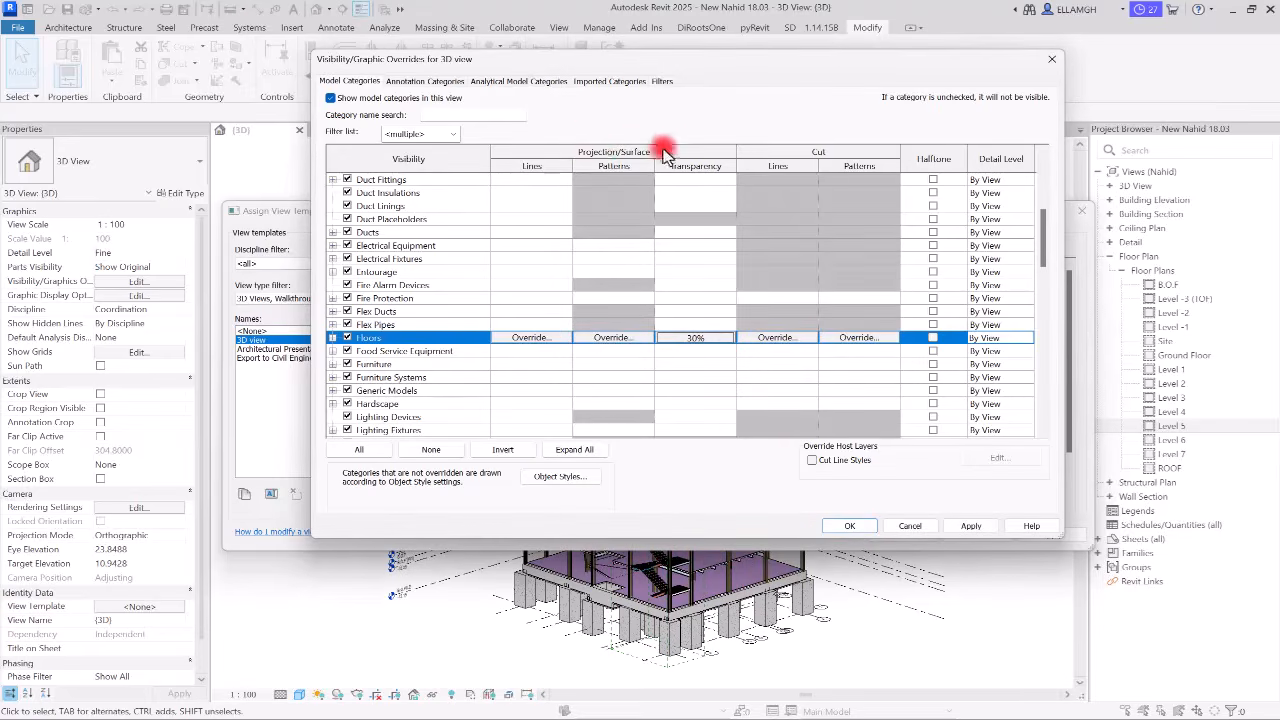
# Override the Floors surface foreground pattern with a solid fill in light purple, RGB 198-171-211.
pyautogui.click(611, 337)
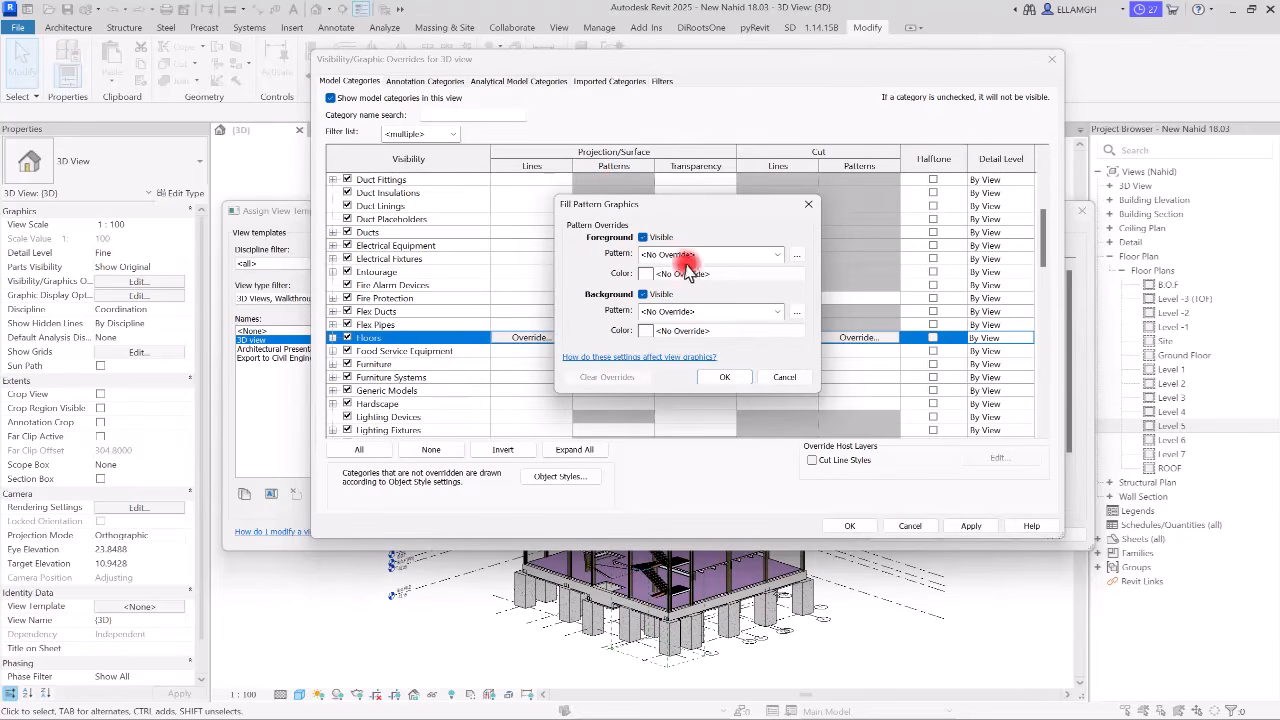
pyautogui.click(779, 254)
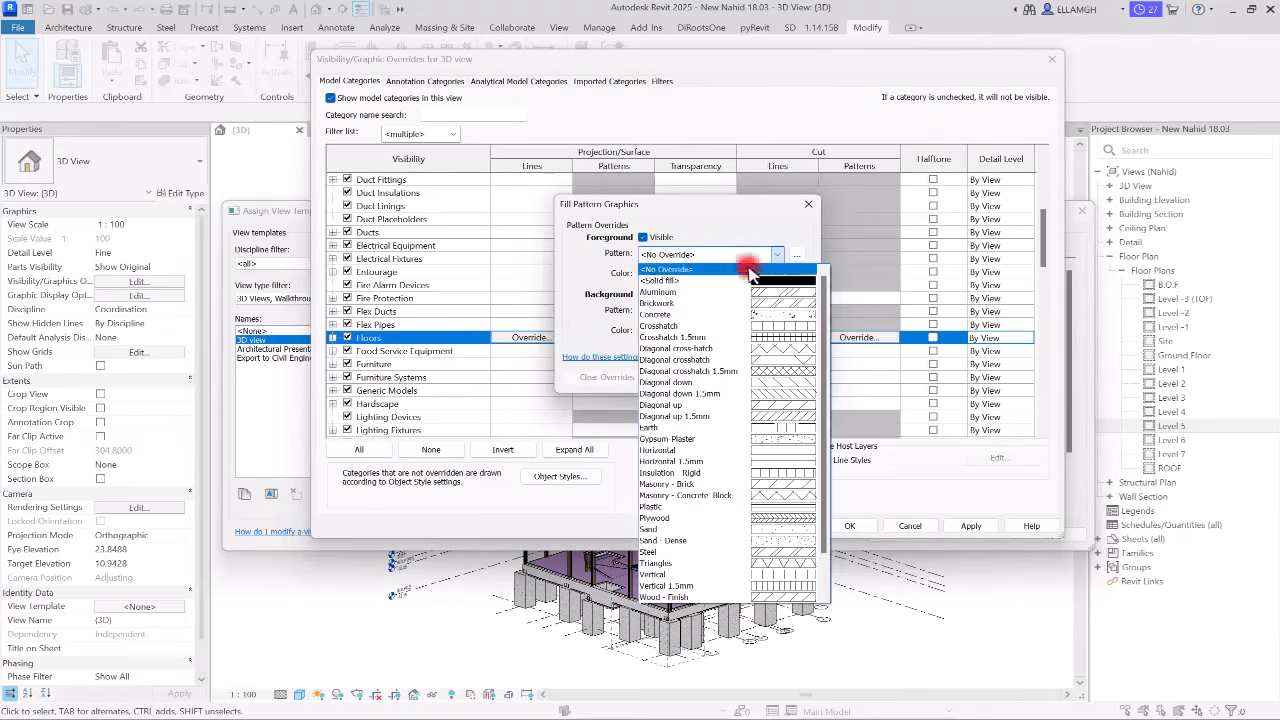
pyautogui.click(689, 282)
pyautogui.click(660, 273)
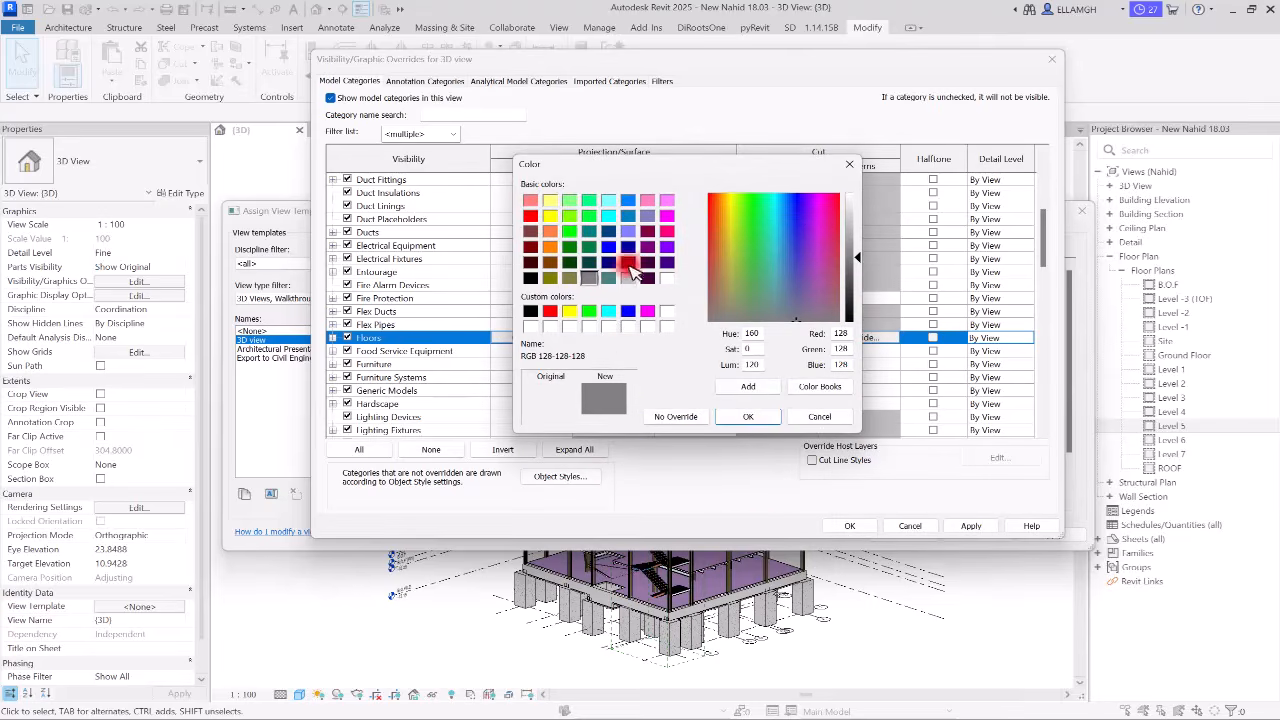
pyautogui.click(627, 231)
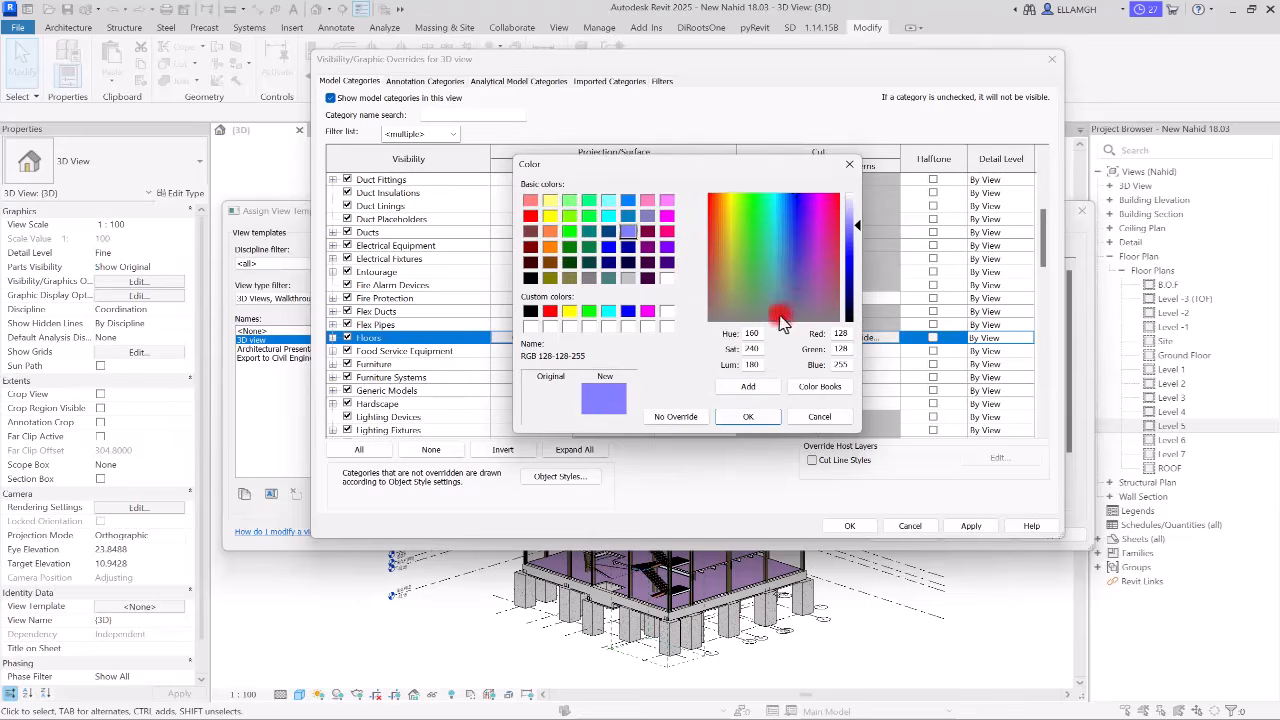
pyautogui.moveTo(781, 318); pyautogui.dragTo(812, 285)
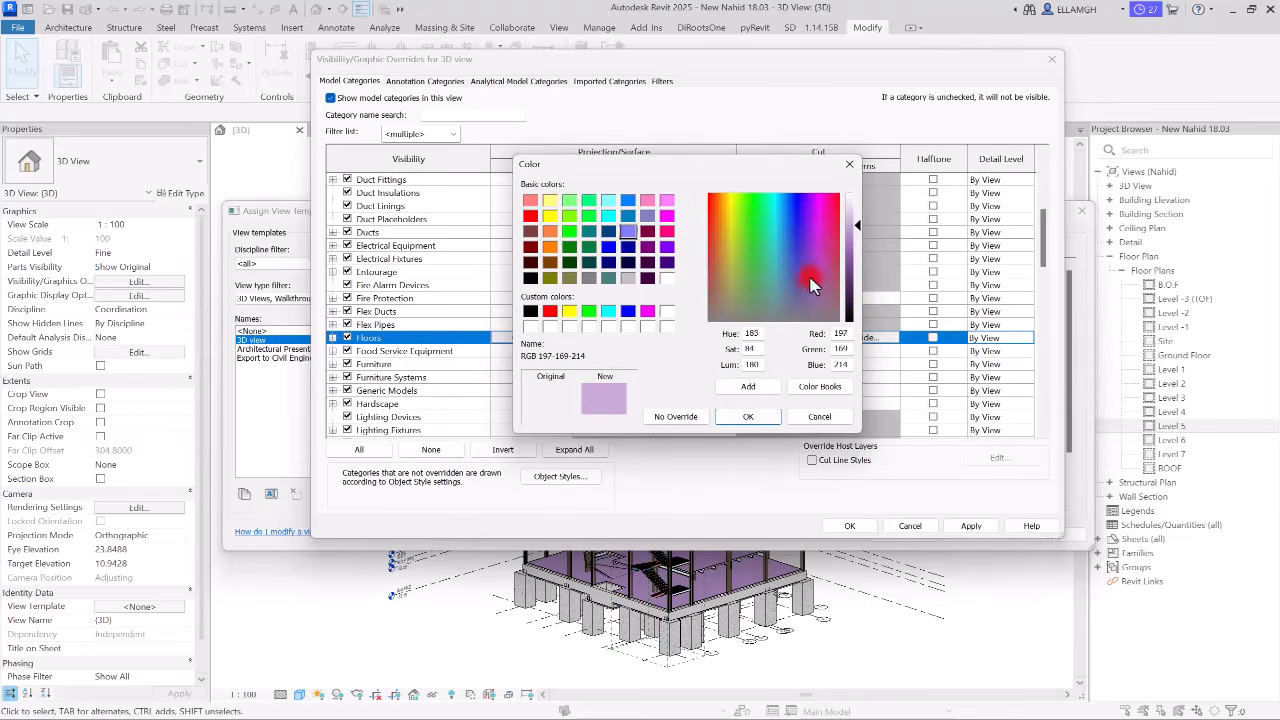
pyautogui.click(745, 420)
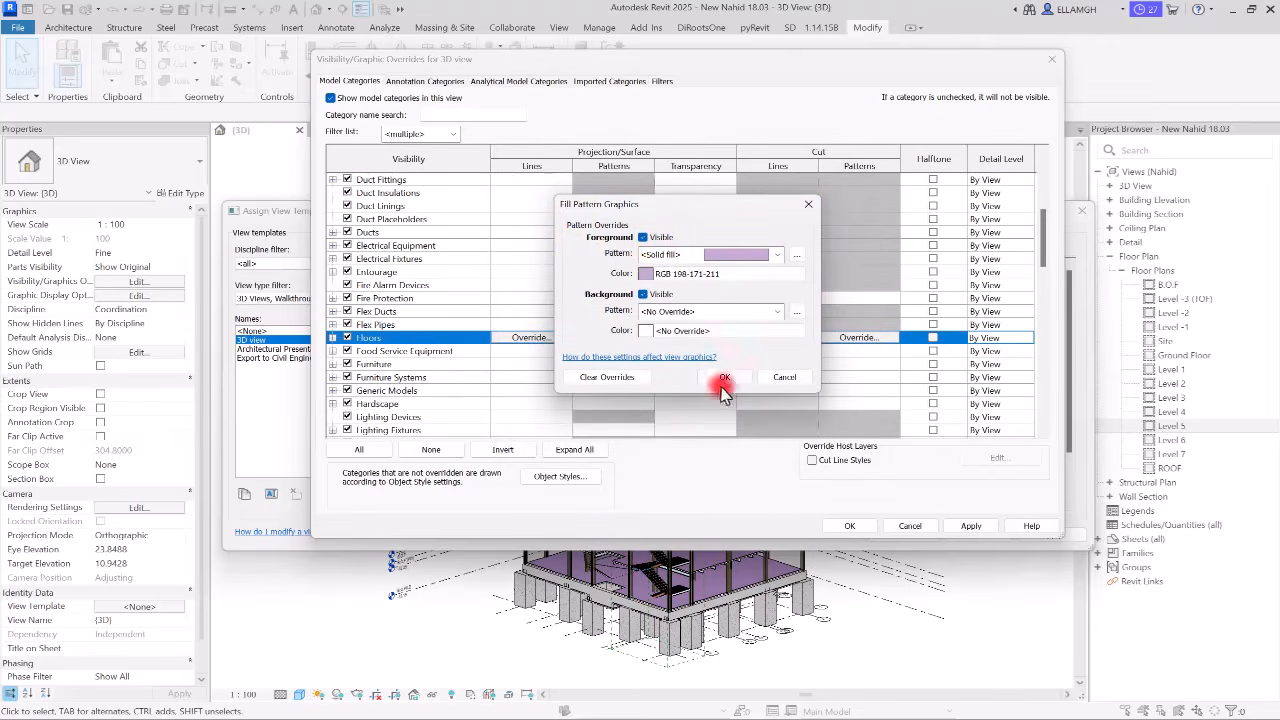
pyautogui.click(730, 377)
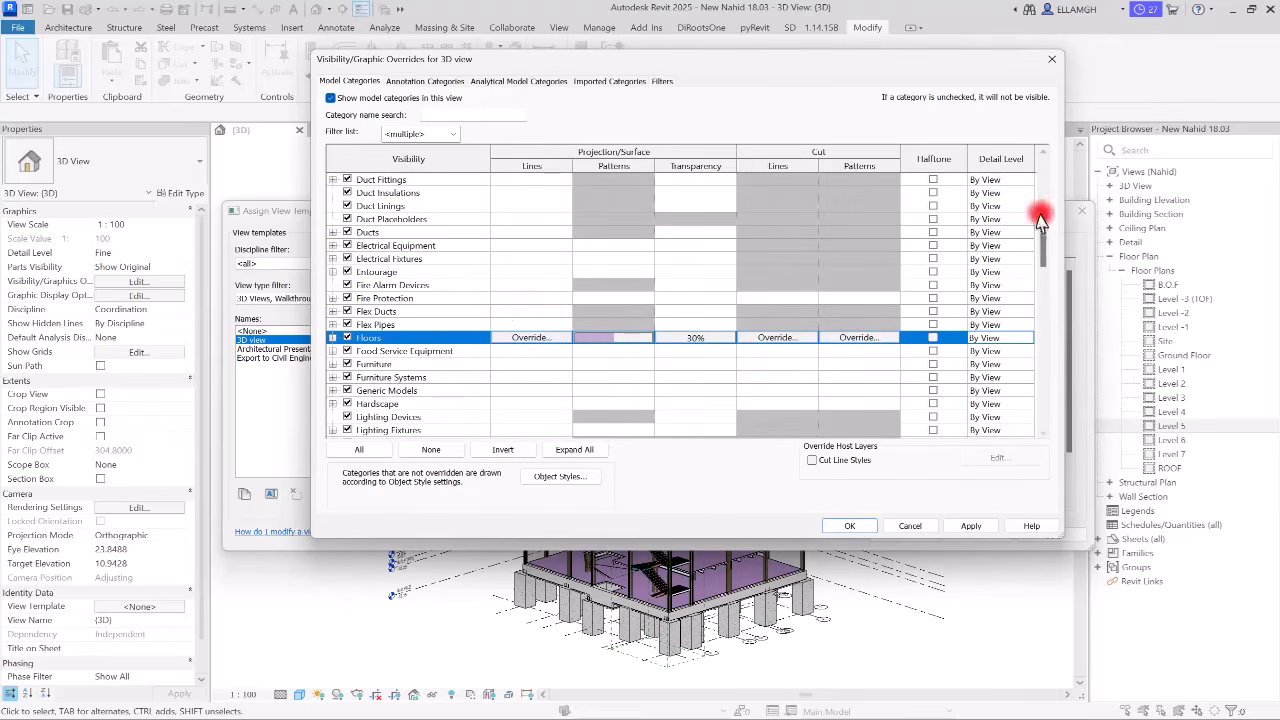
pyautogui.moveTo(1043, 212); pyautogui.dragTo(1017, 362)
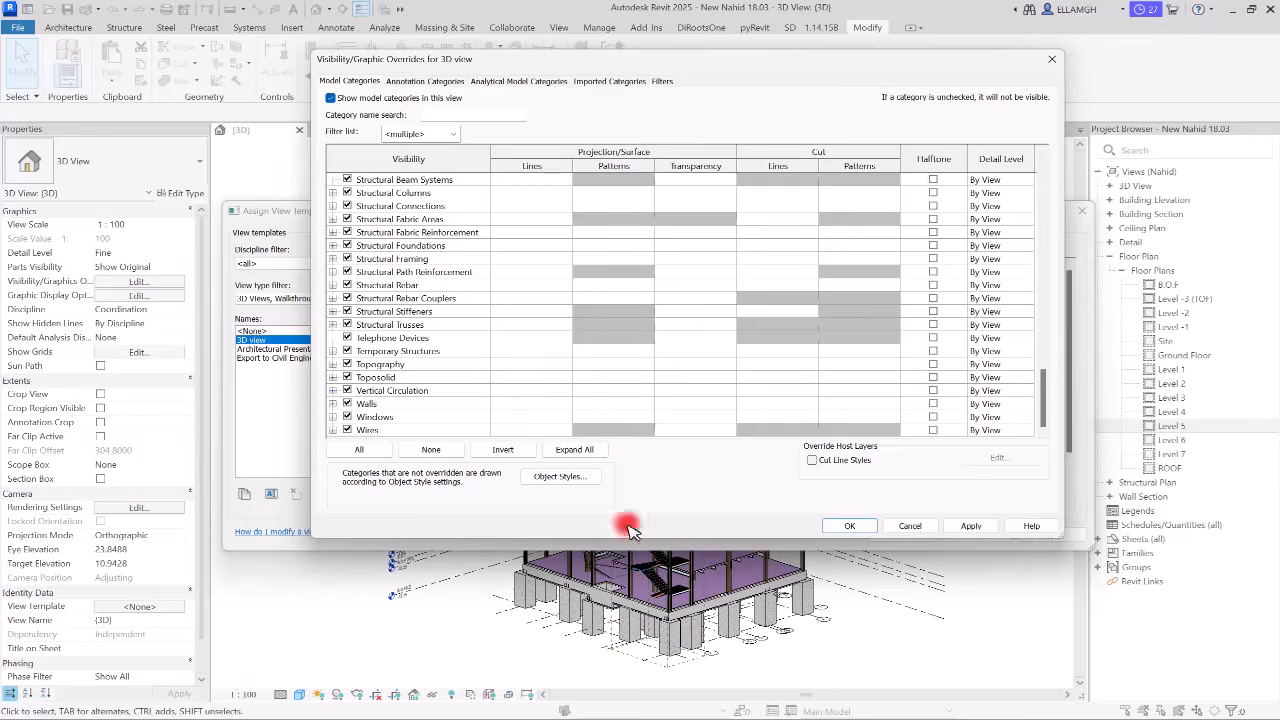
# Override the surface transparency of the Walls model category to 40%.
pyautogui.click(368, 403)
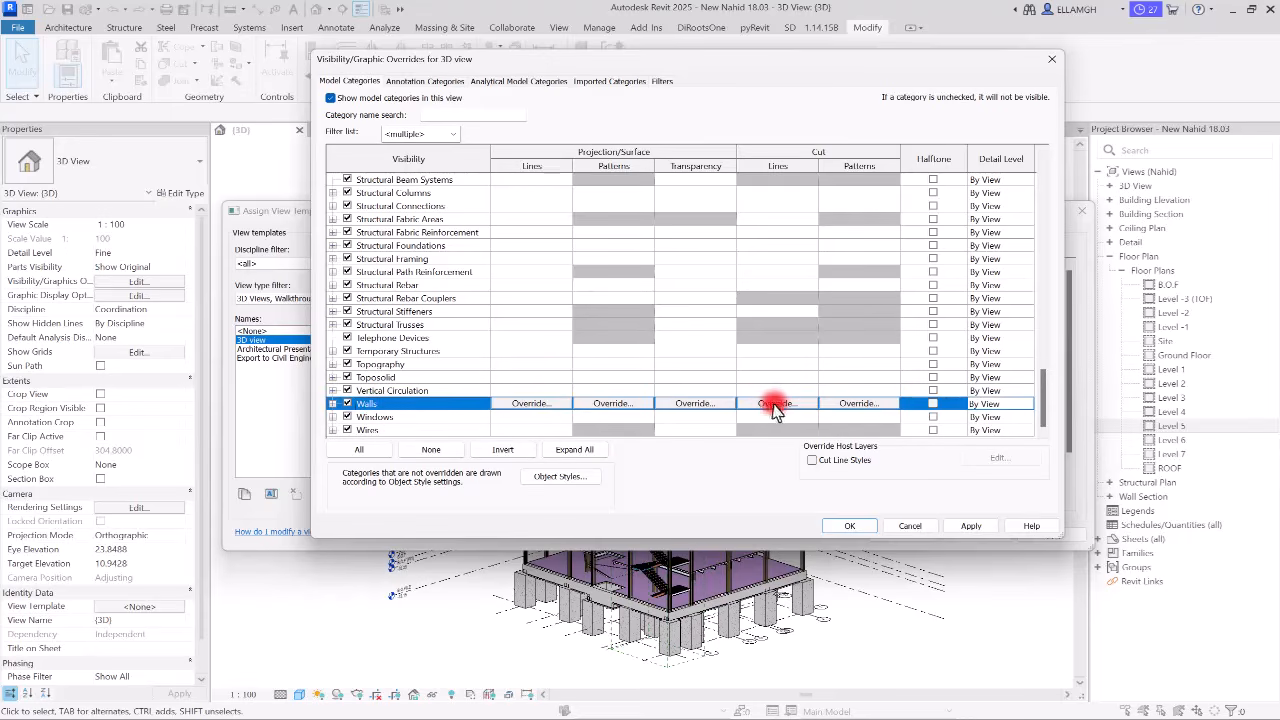
pyautogui.click(703, 405)
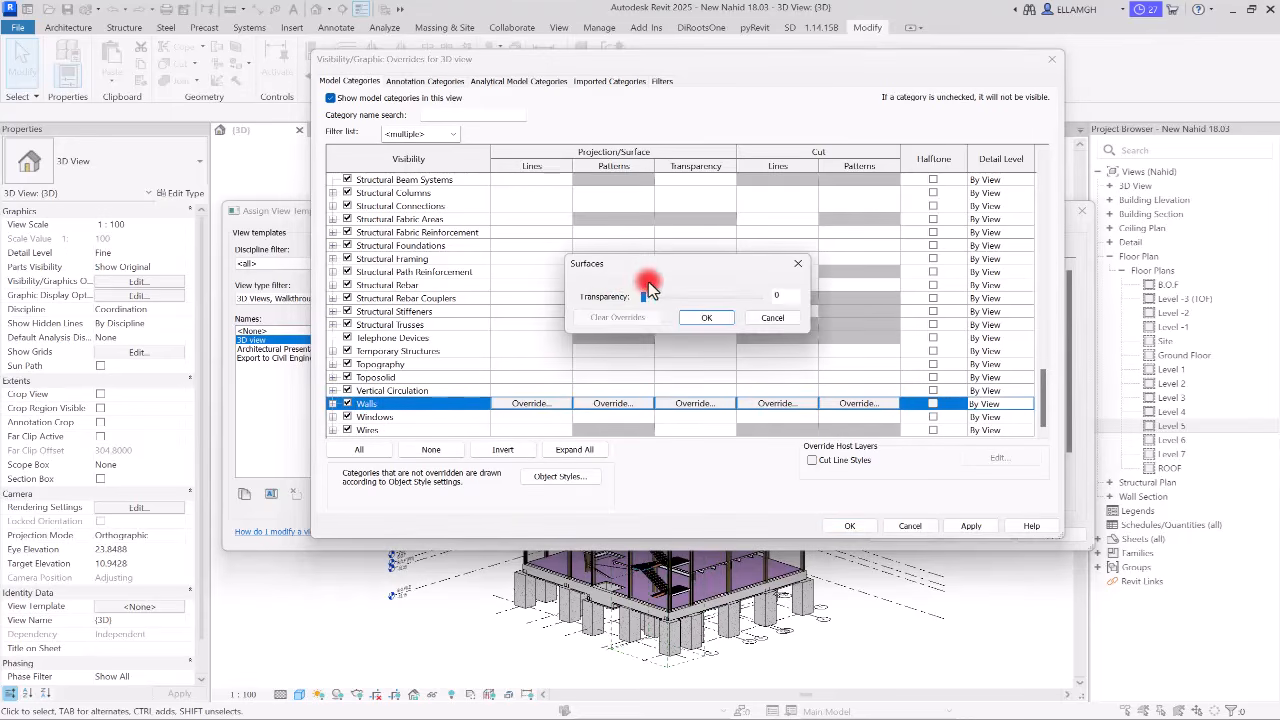
pyautogui.moveTo(648, 300); pyautogui.dragTo(717, 296)
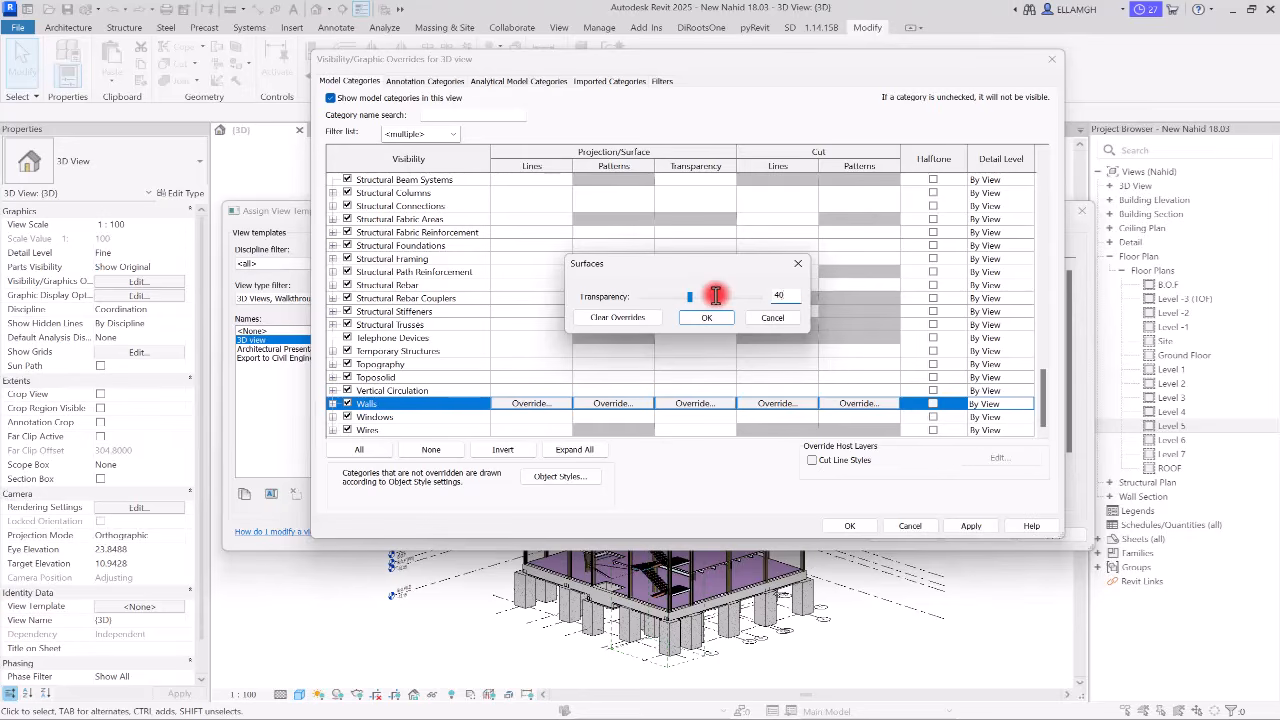
pyautogui.click(706, 317)
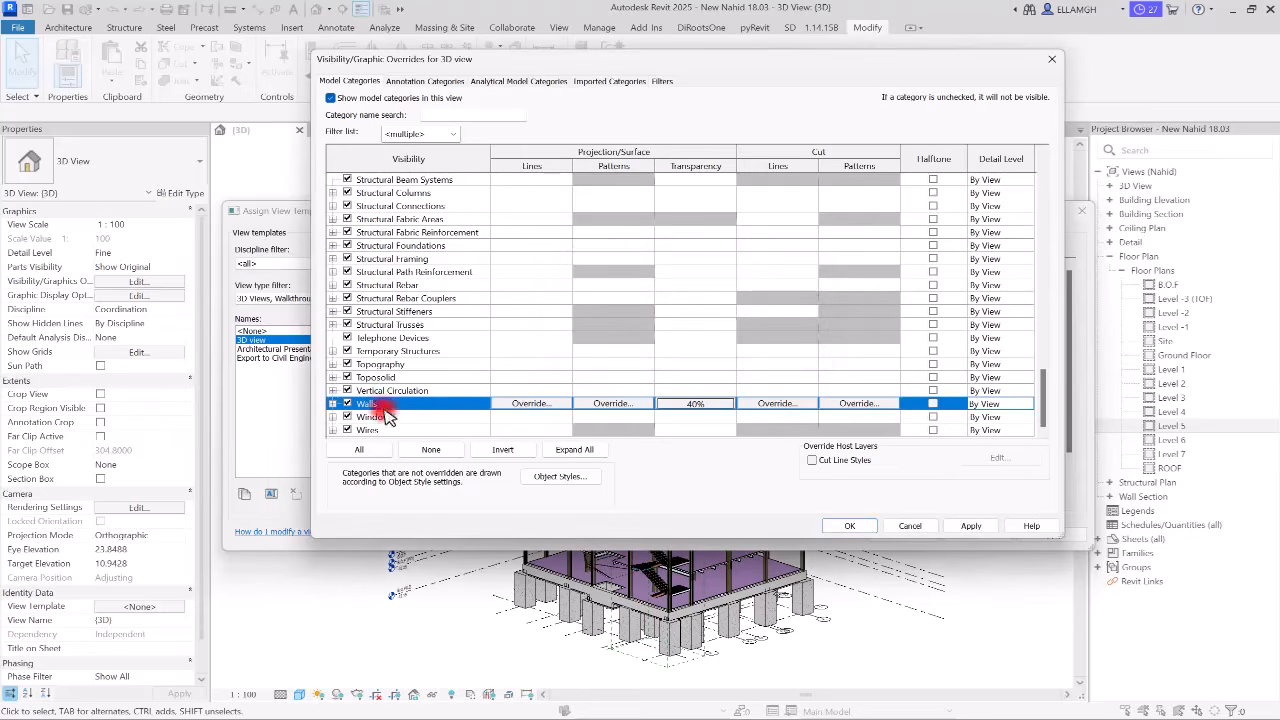
# Override the Walls surface foreground pattern with a solid fill in grey, RGB 175-175-175.
pyautogui.click(610, 404)
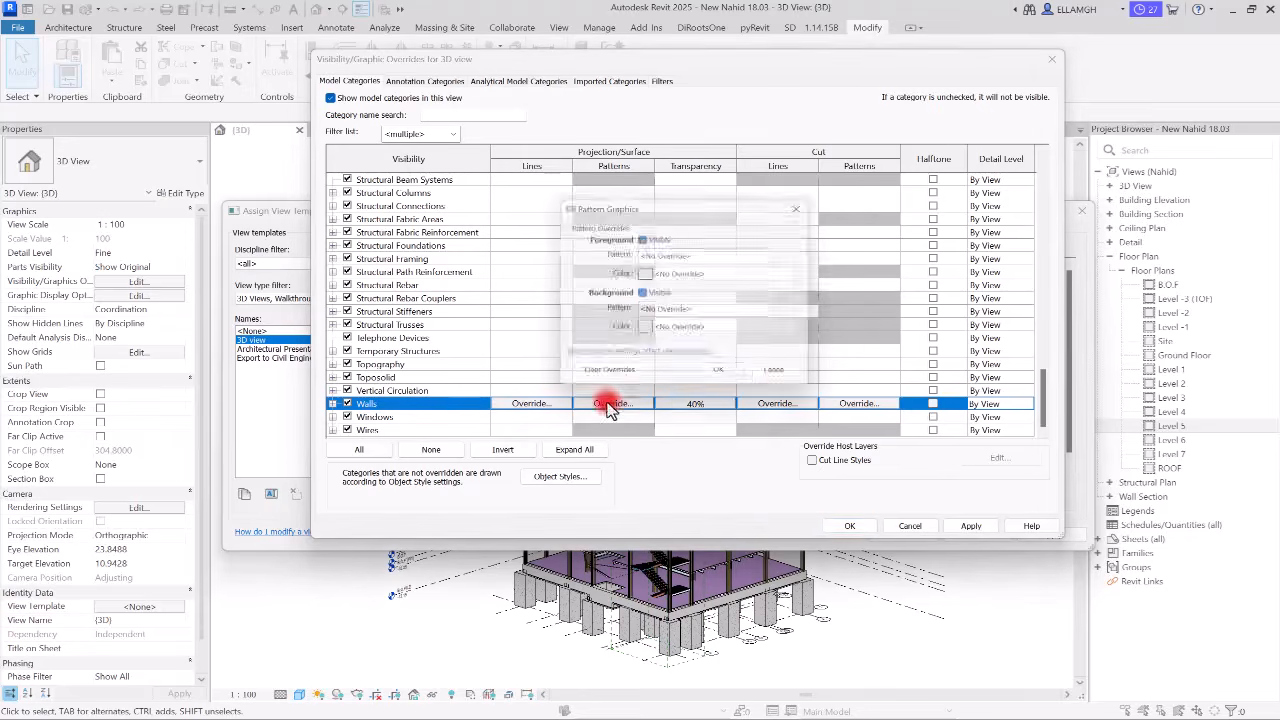
pyautogui.moveTo(675, 210); pyautogui.dragTo(713, 188)
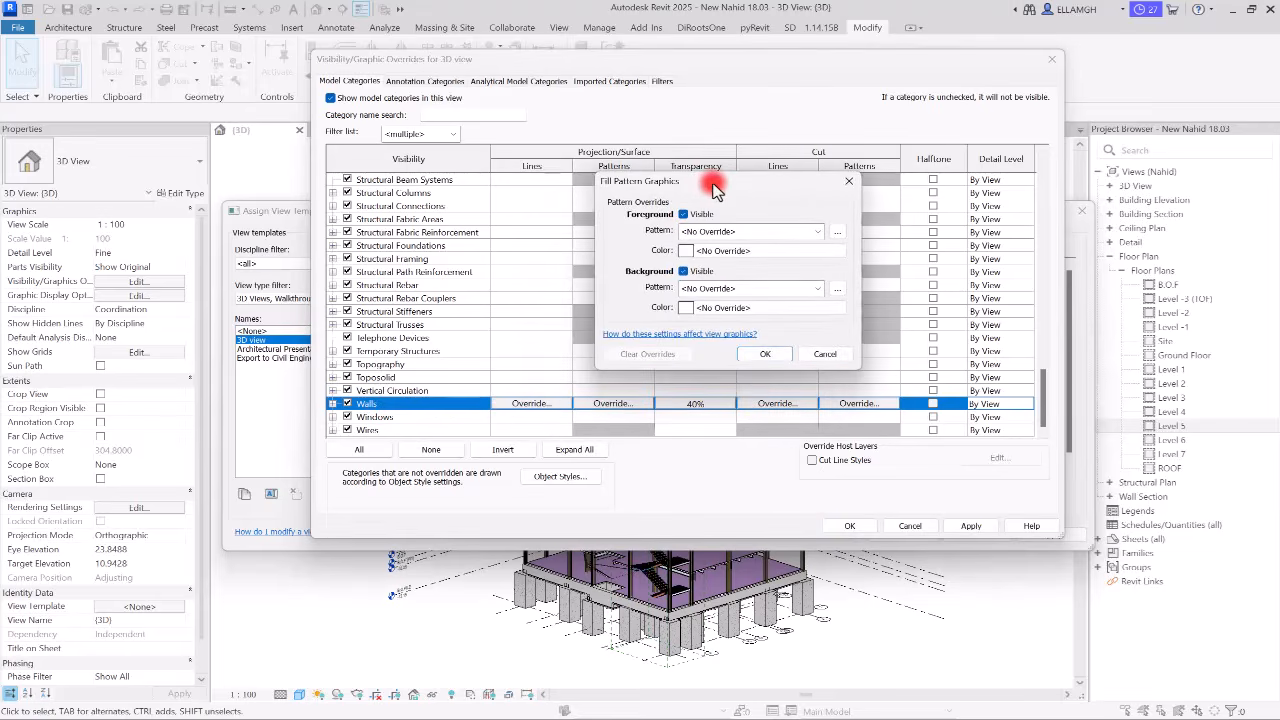
pyautogui.click(692, 231)
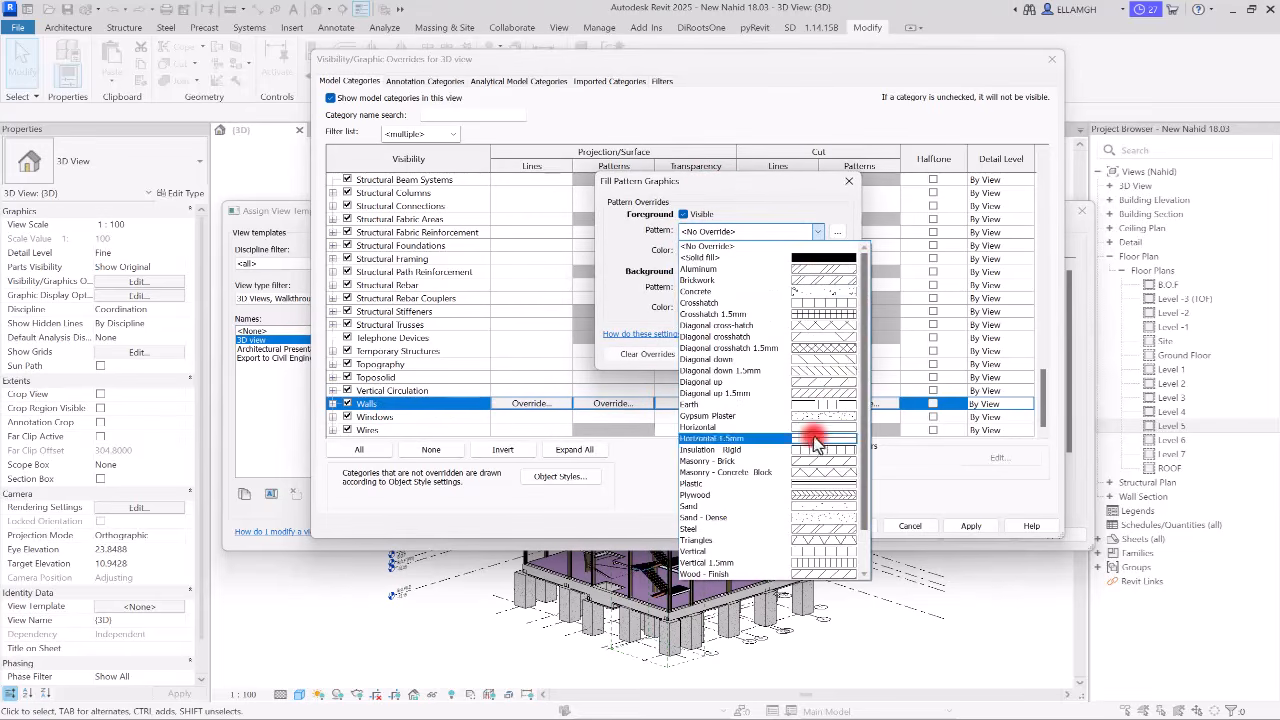
pyautogui.click(765, 258)
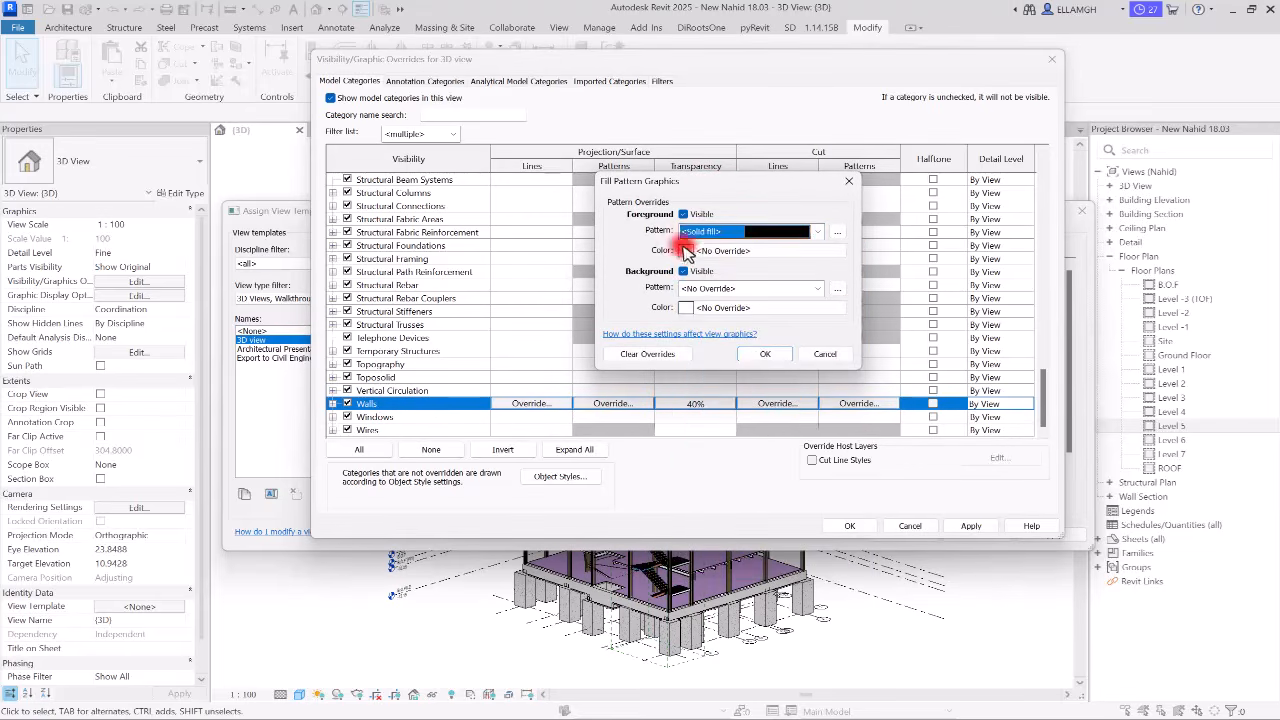
pyautogui.click(686, 250)
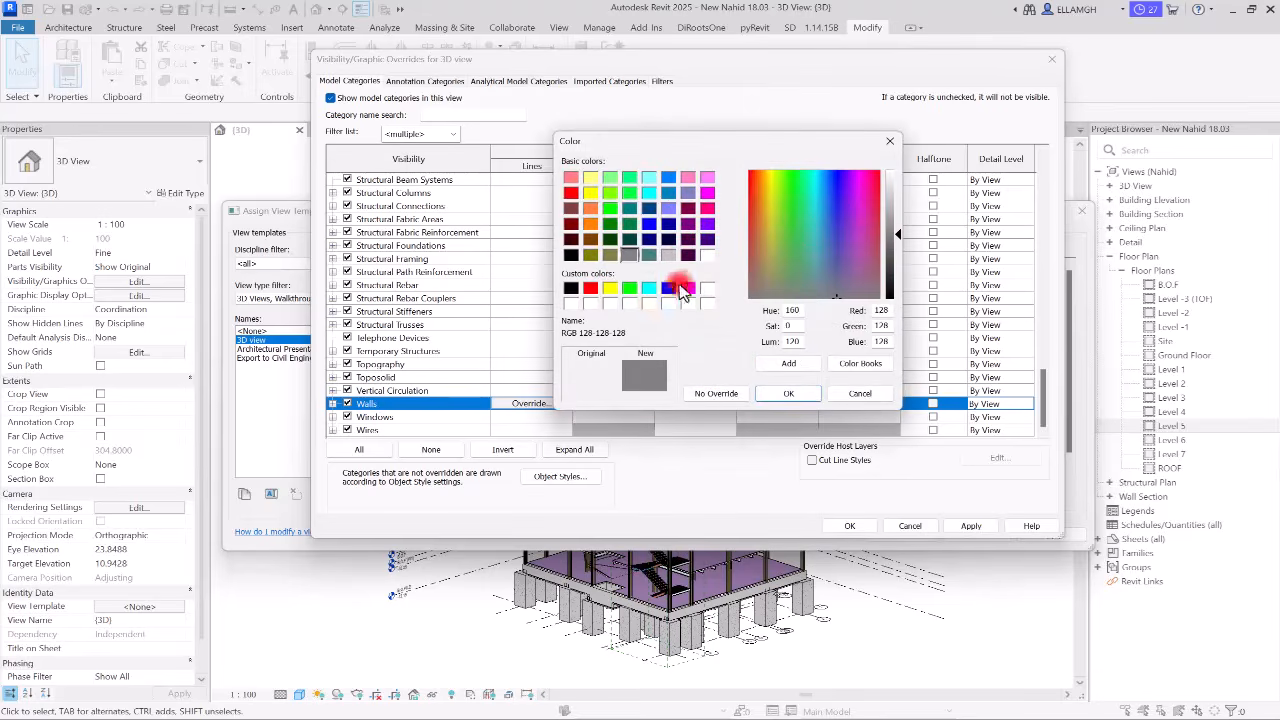
pyautogui.click(628, 256)
pyautogui.click(668, 256)
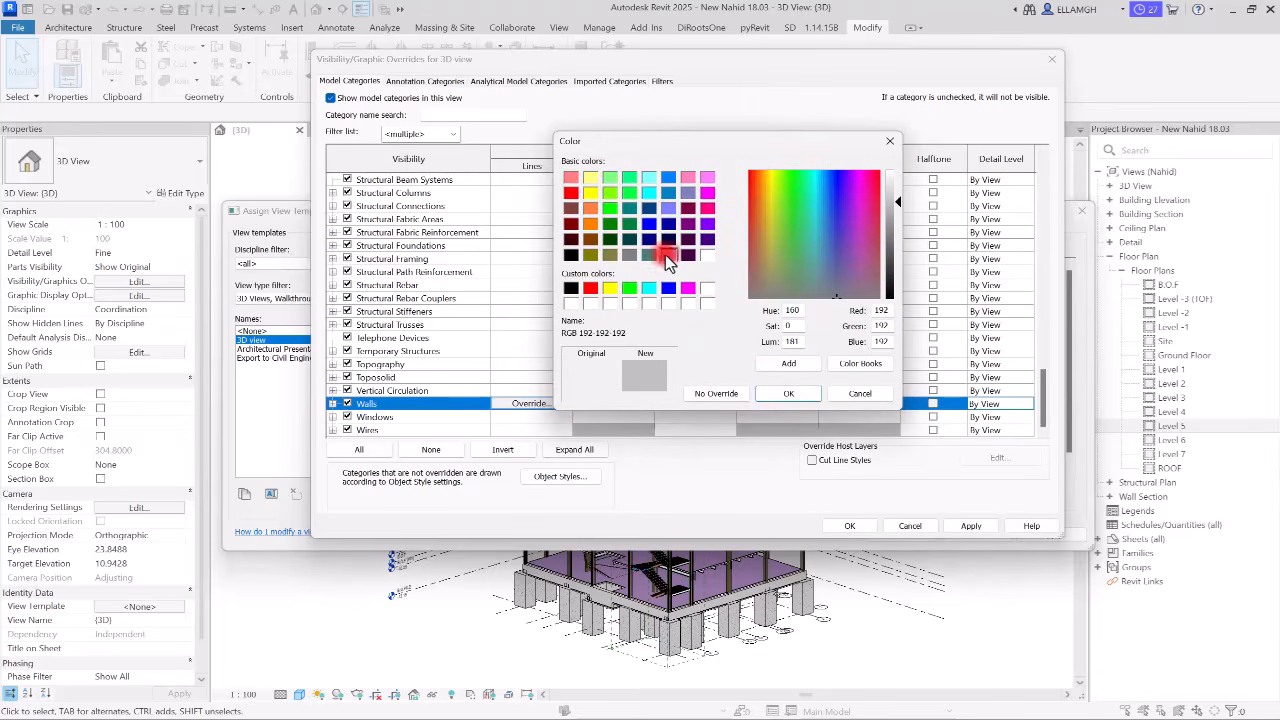
pyautogui.click(900, 207)
pyautogui.moveTo(900, 205); pyautogui.dragTo(900, 216)
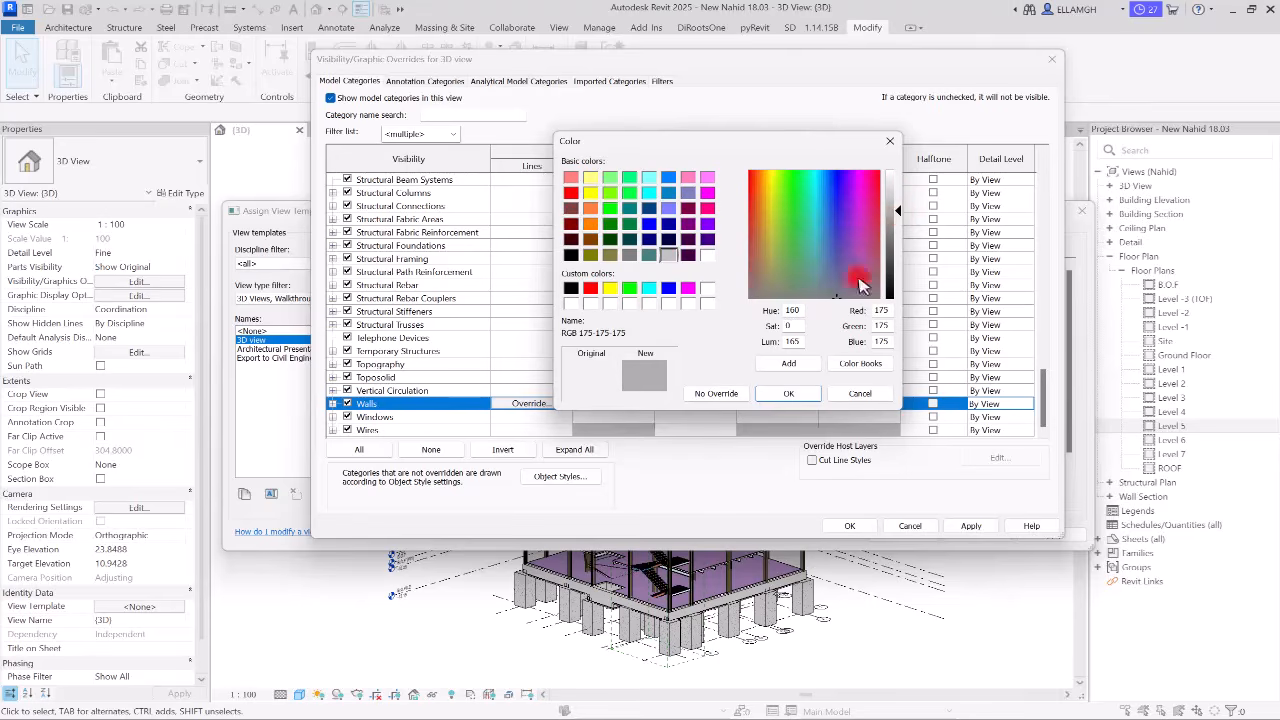
pyautogui.click(788, 393)
pyautogui.click(765, 354)
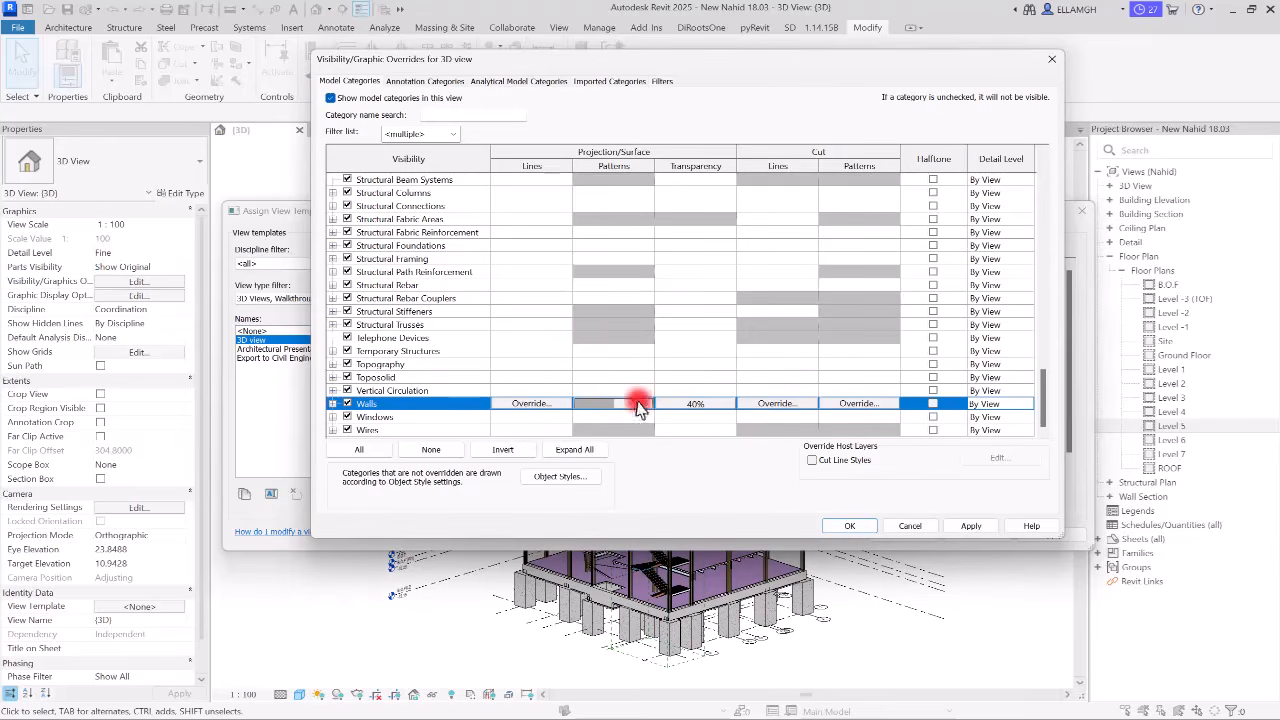
pyautogui.click(700, 405)
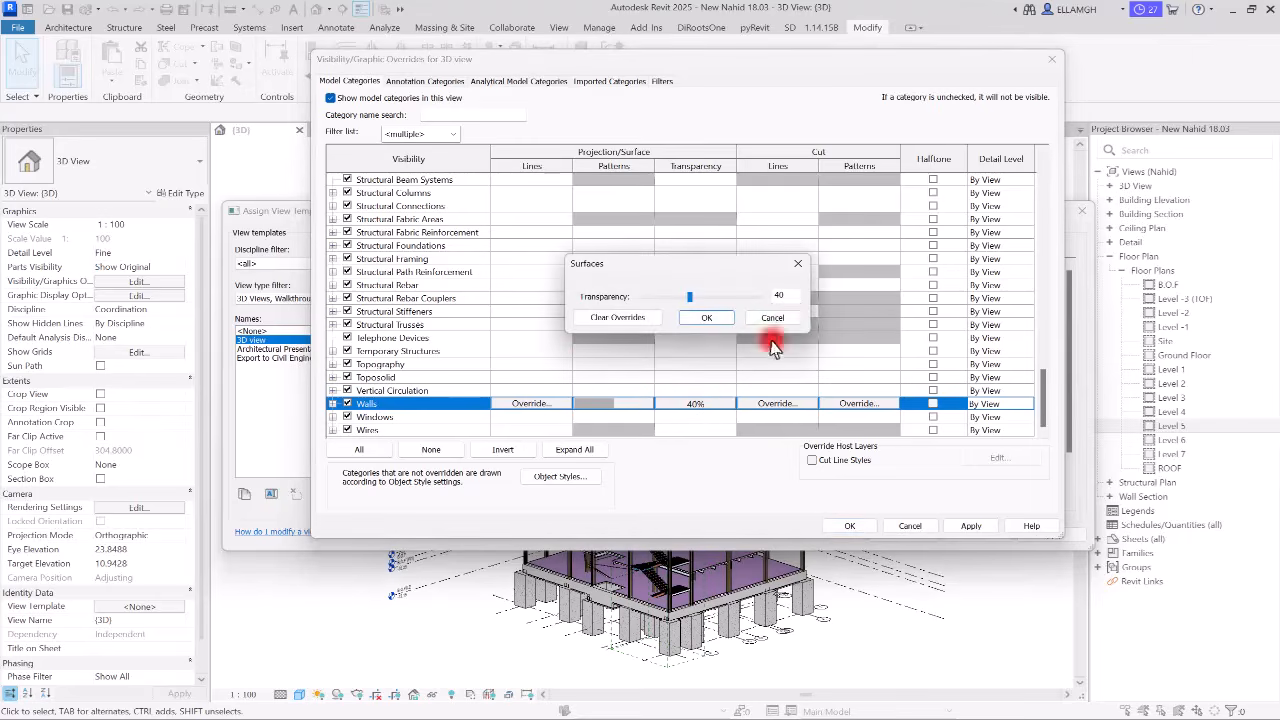
pyautogui.click(773, 318)
pyautogui.click(531, 403)
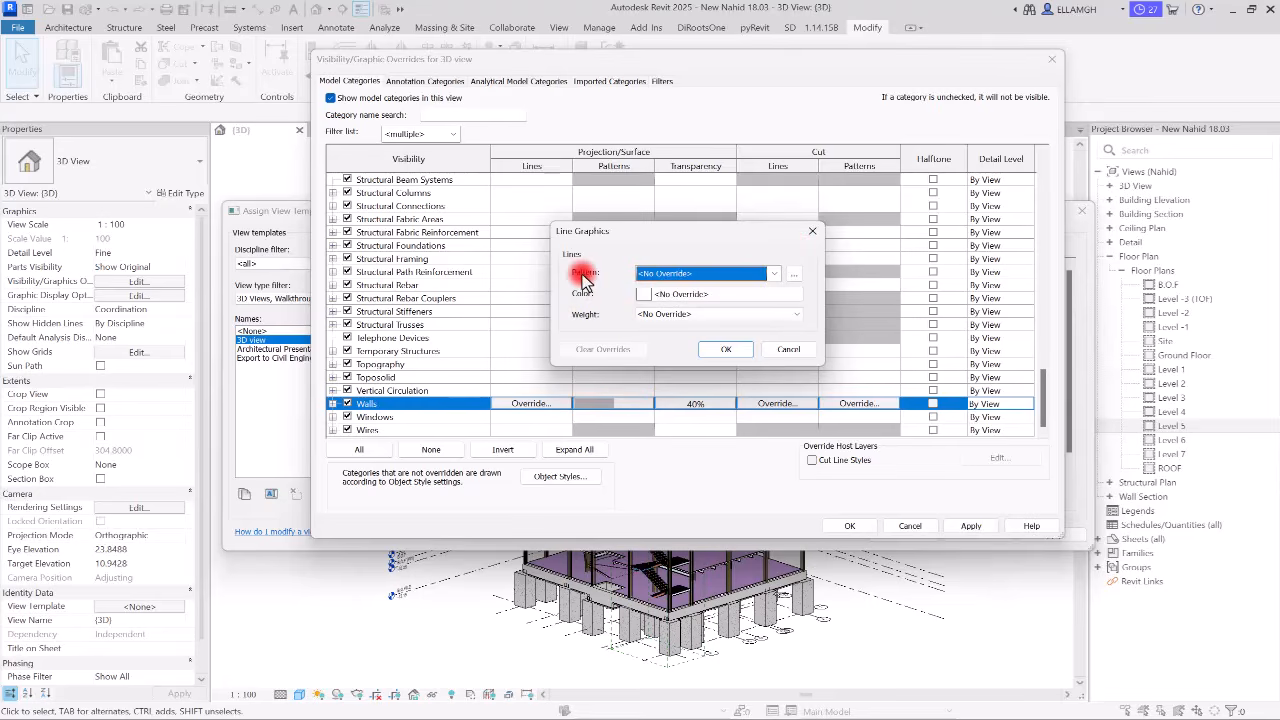
pyautogui.click(812, 237)
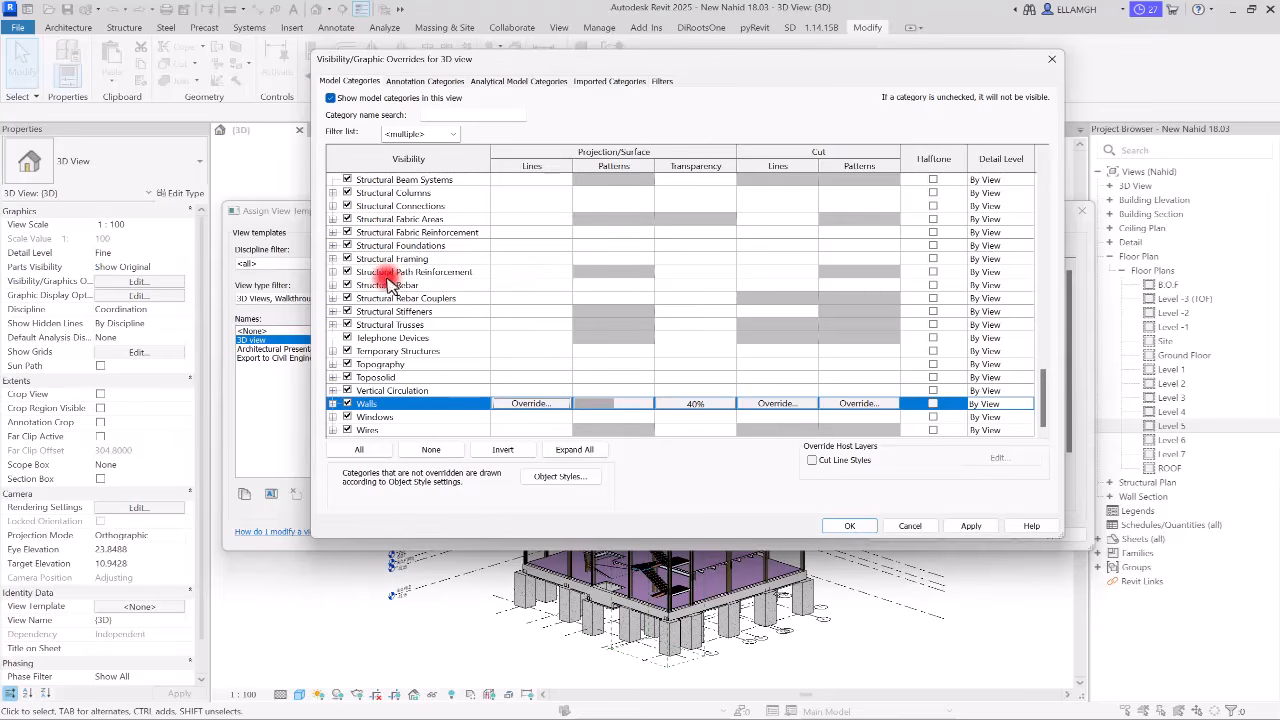
# Override the projection line pattern of the Structural Columns category with the Center pattern.
pyautogui.scroll(1, 540, 275)
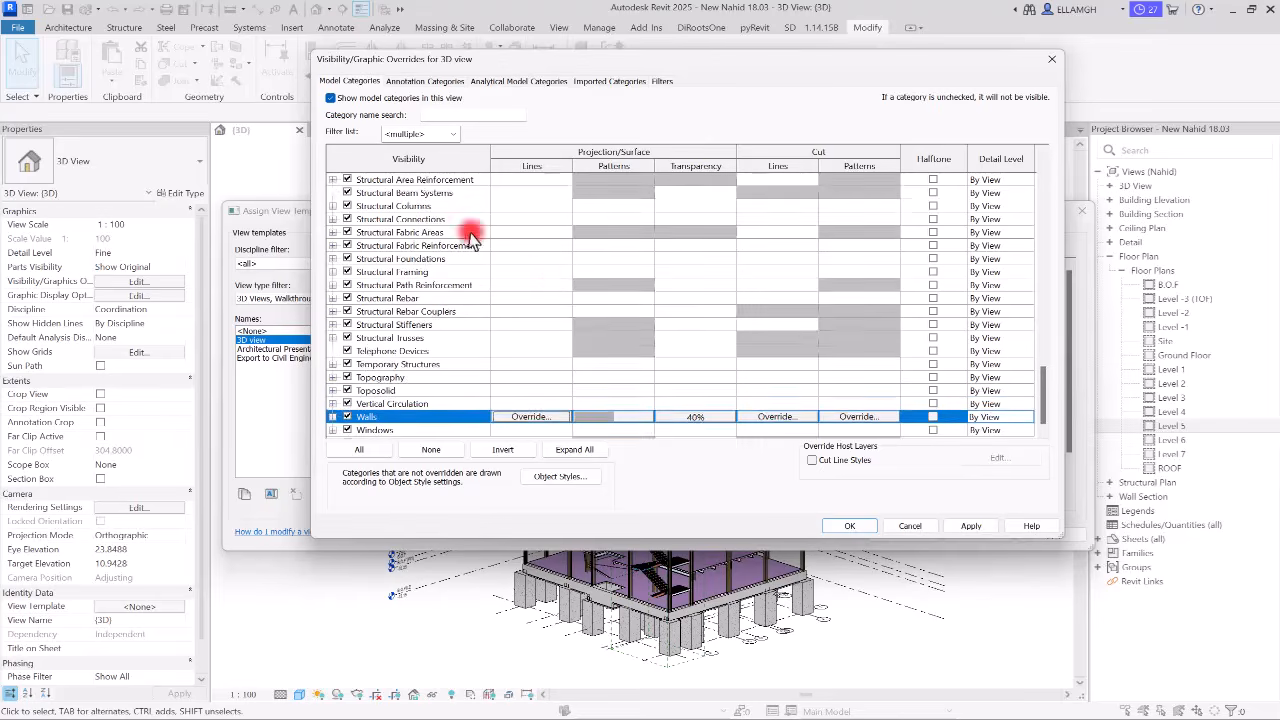
pyautogui.scroll(2, 564, 282)
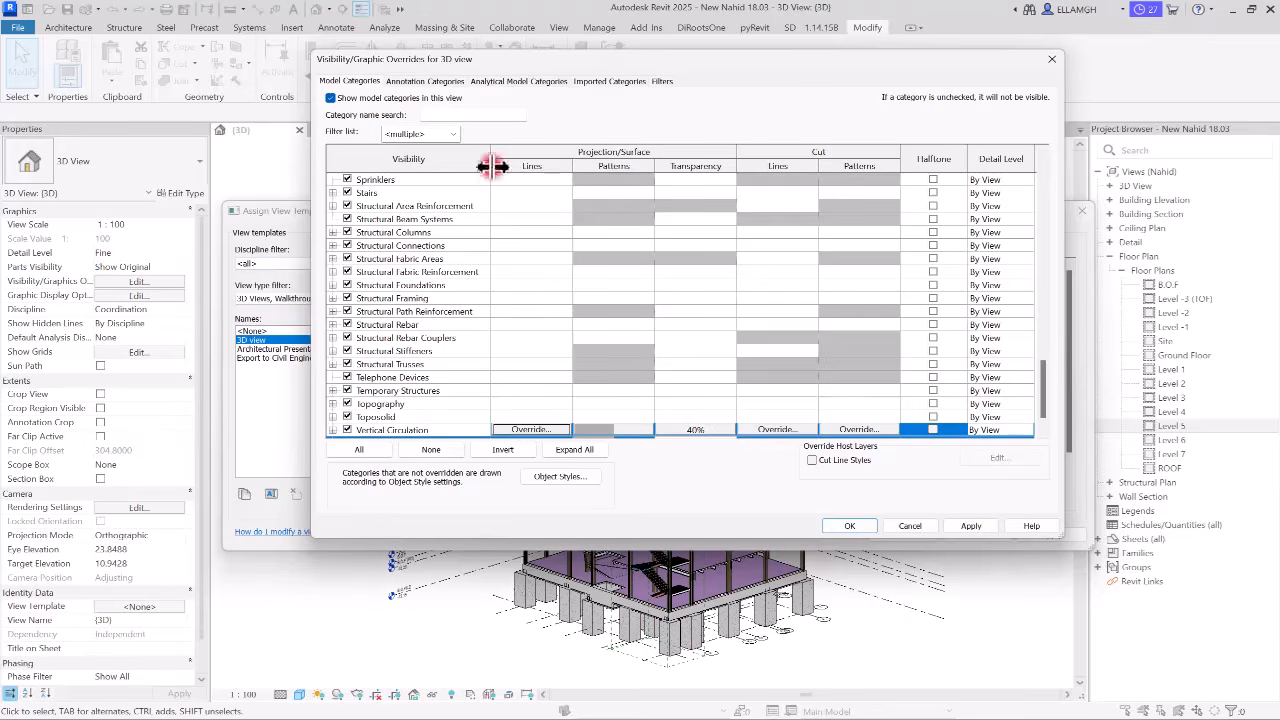
pyautogui.click(374, 234)
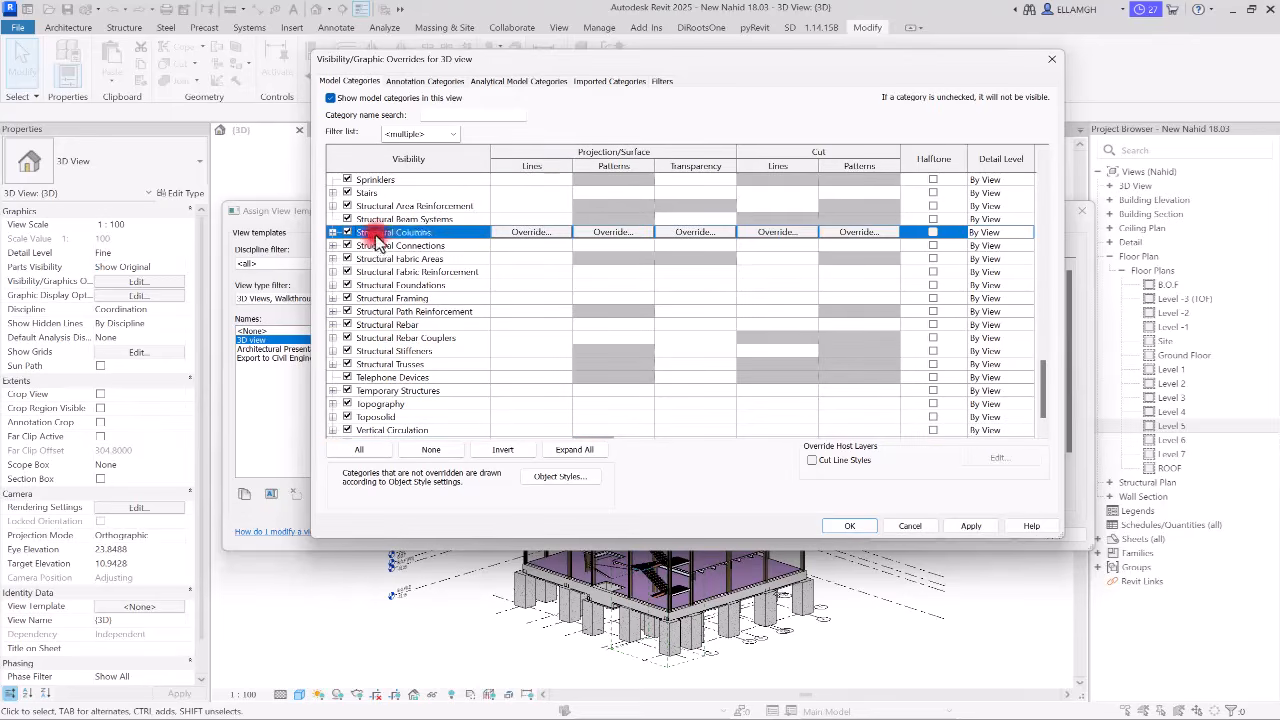
pyautogui.click(531, 232)
pyautogui.click(766, 277)
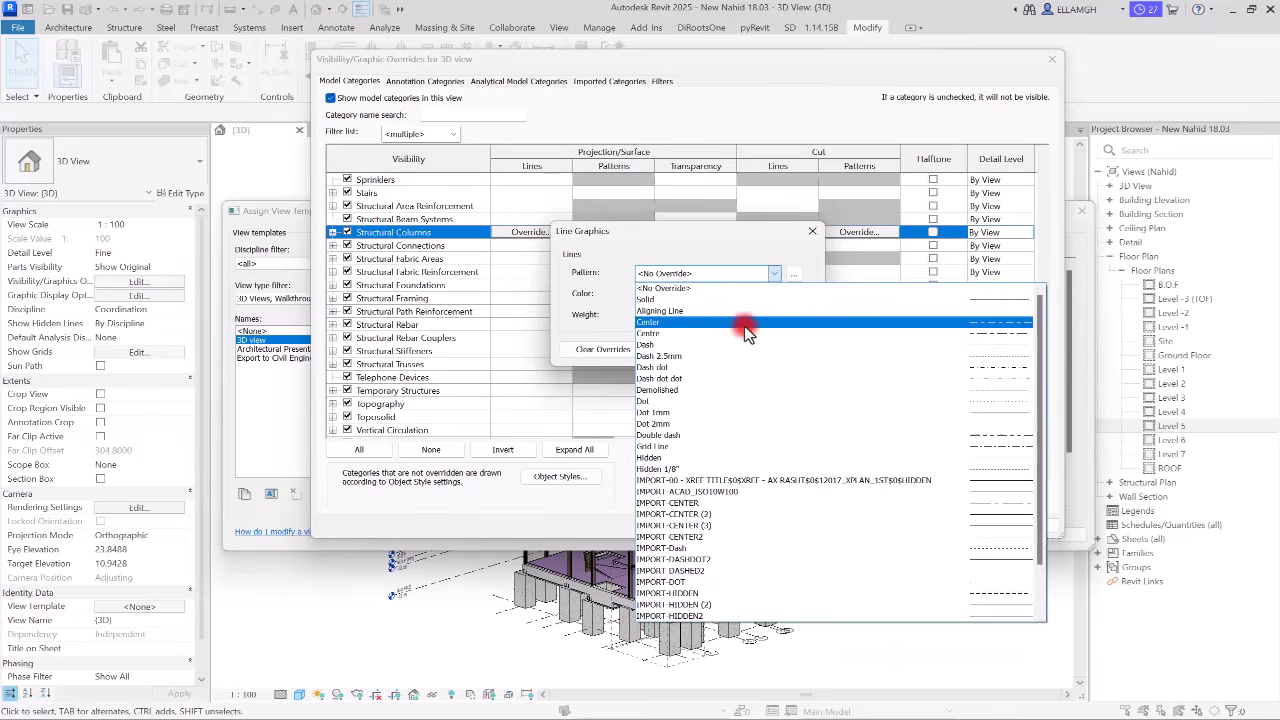
pyautogui.click(745, 325)
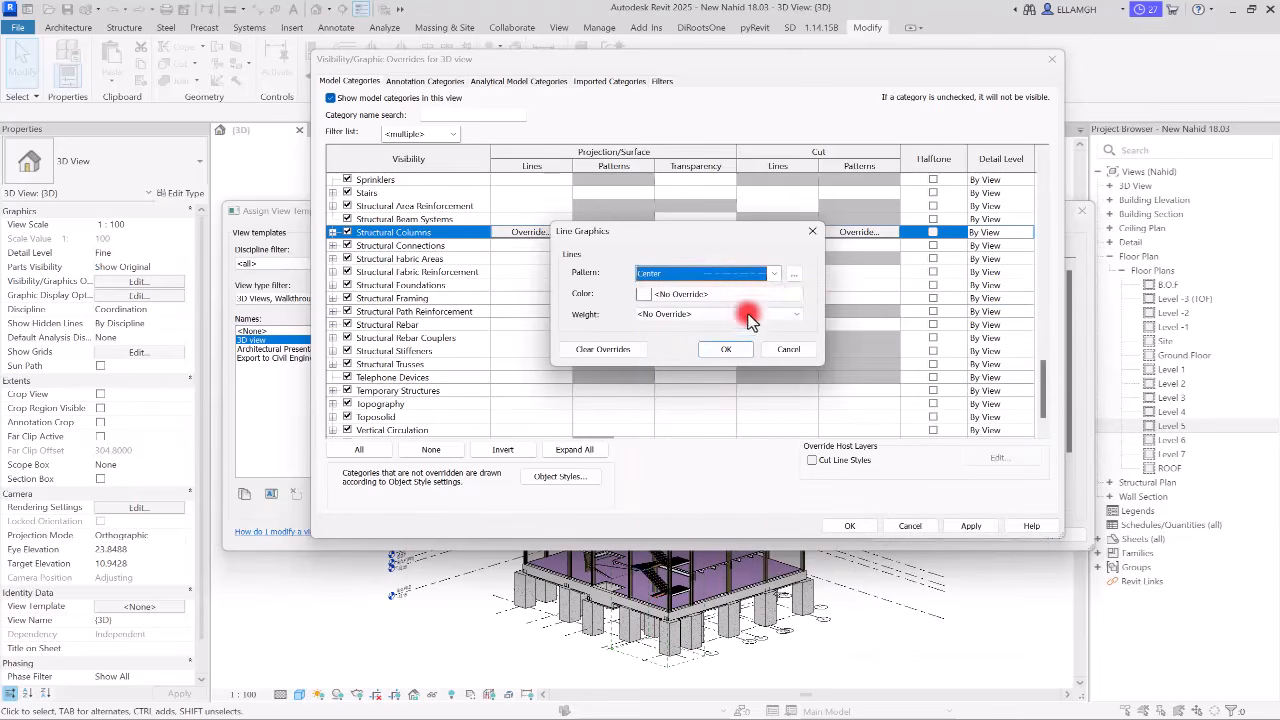
# Set the Structural Columns projection line color to red, RGB 217-000-000, and the line weight to 3.
pyautogui.click(646, 298)
pyautogui.click(708, 210)
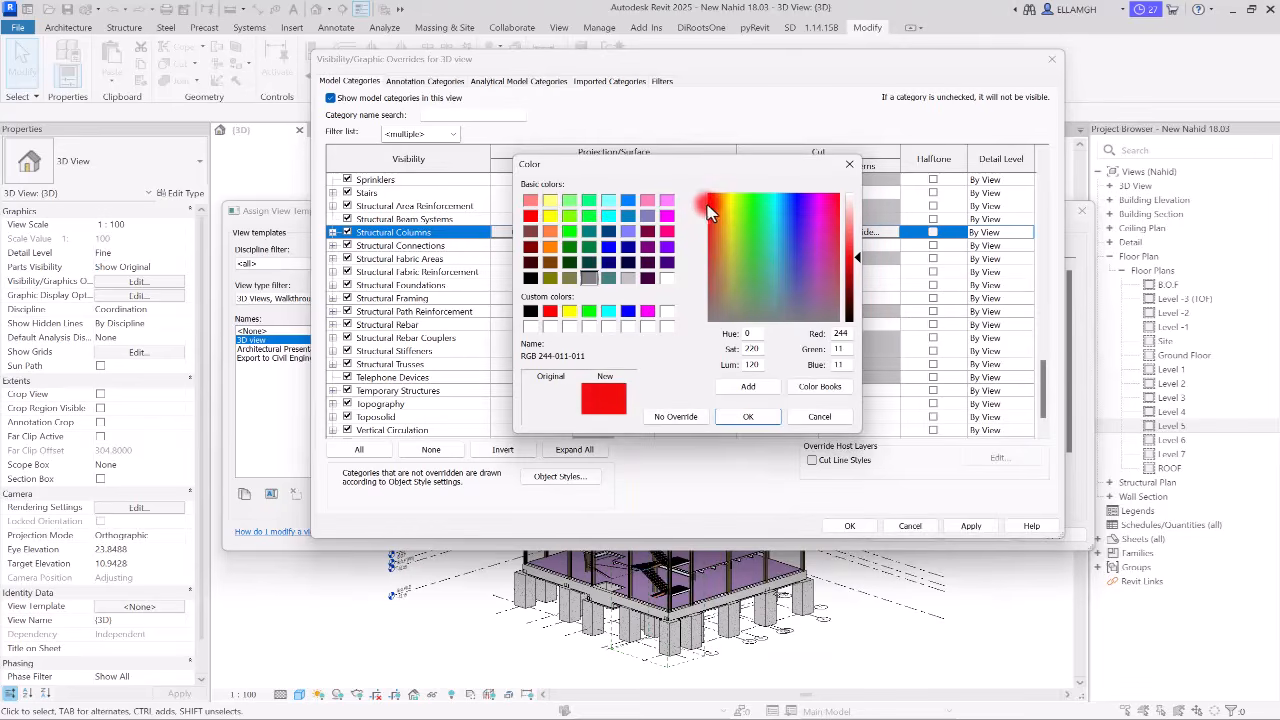
pyautogui.moveTo(707, 202); pyautogui.dragTo(706, 192)
pyautogui.moveTo(857, 265); pyautogui.dragTo(865, 278)
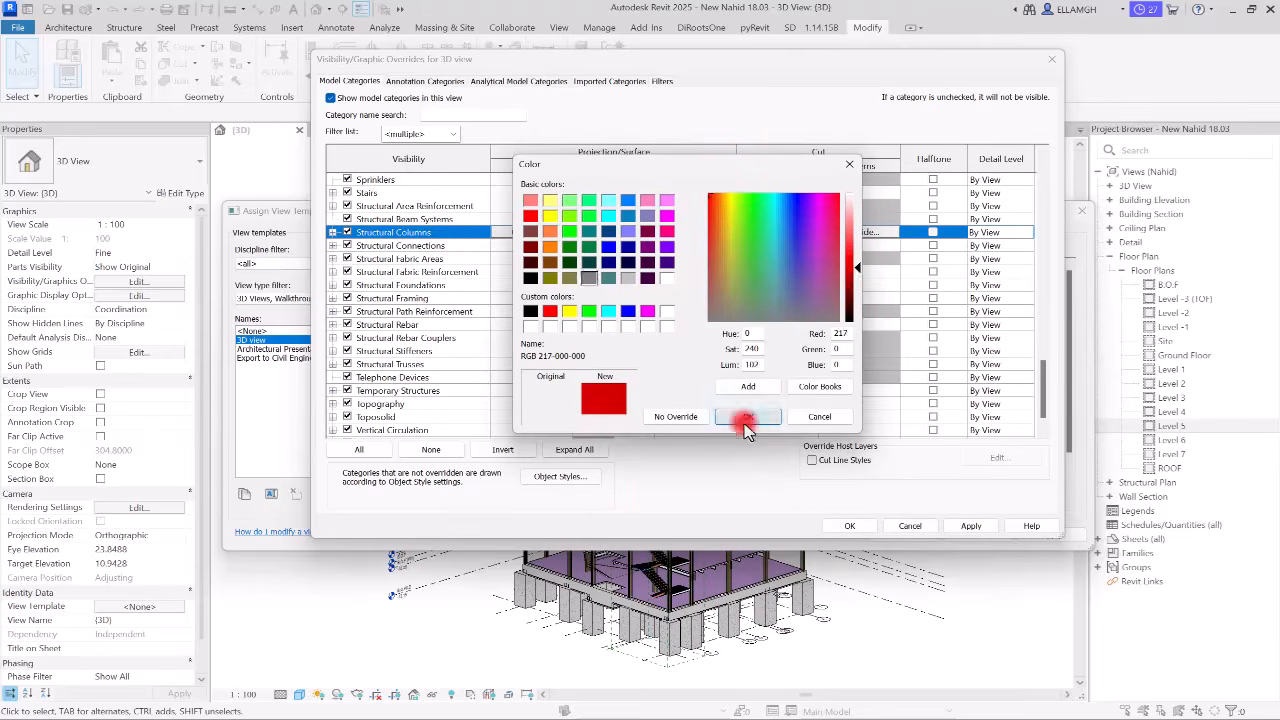
pyautogui.click(746, 418)
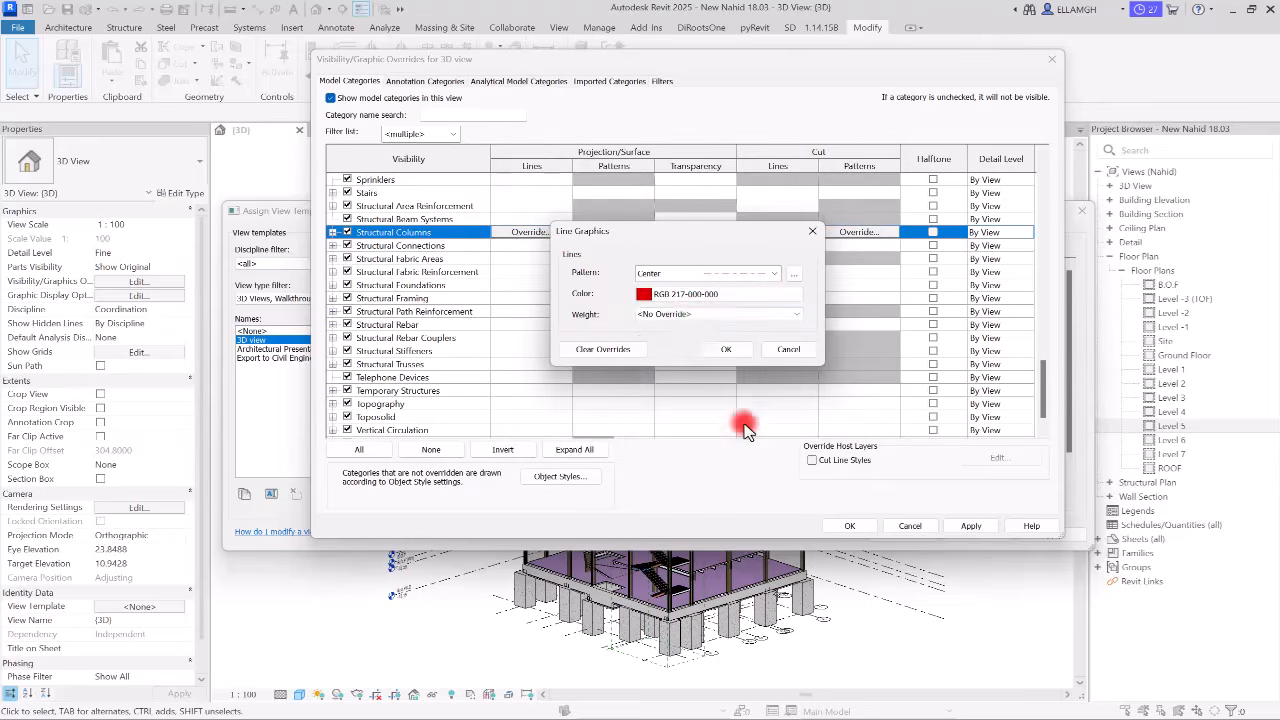
pyautogui.click(690, 314)
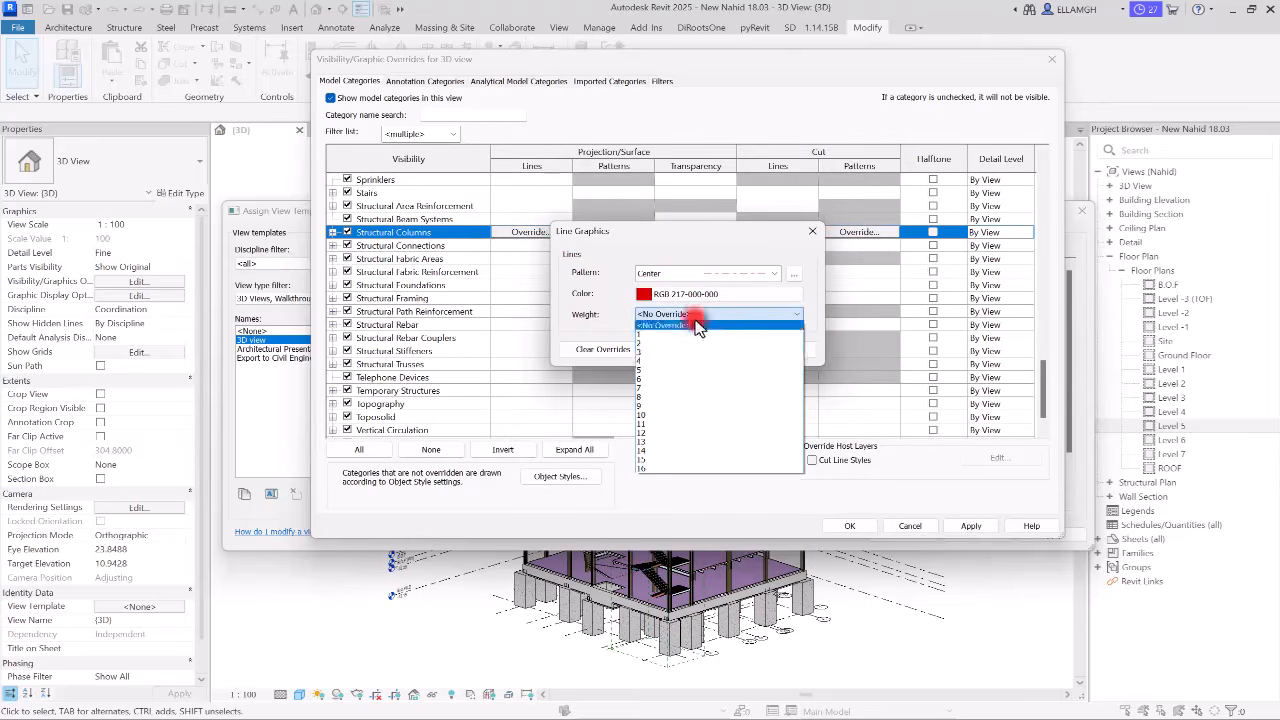
pyautogui.click(650, 352)
pyautogui.click(720, 350)
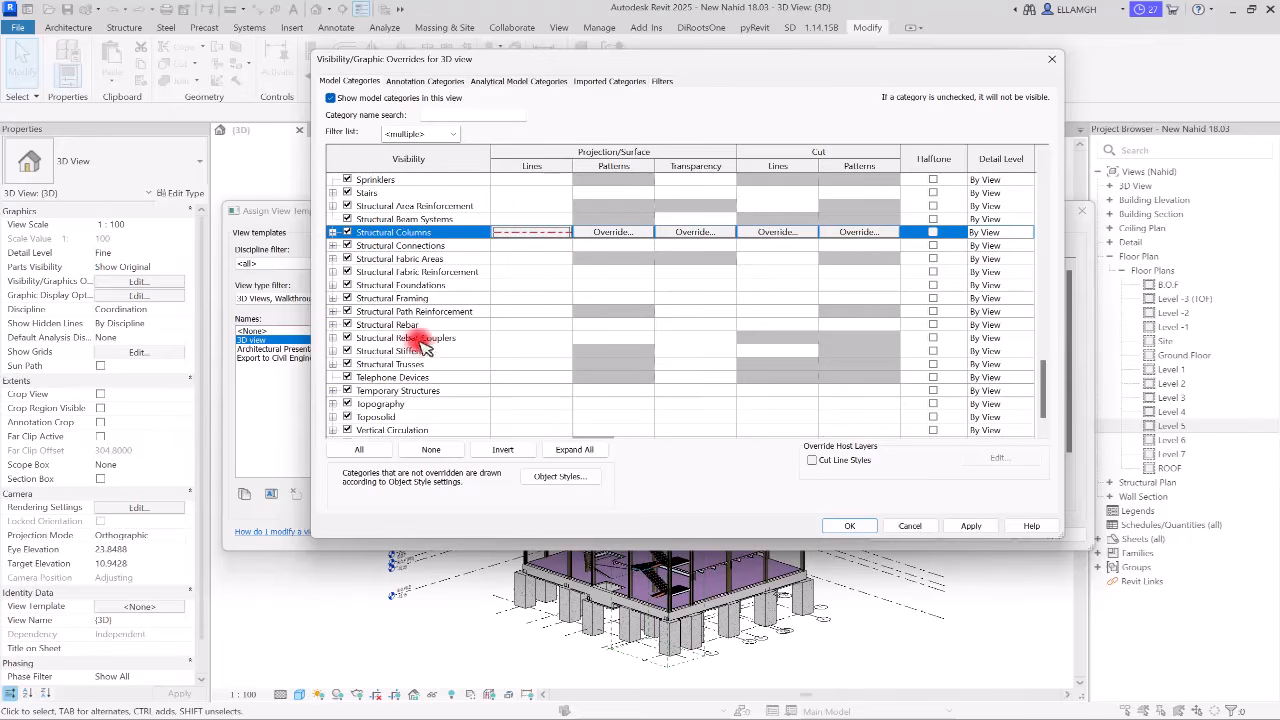
# Review the model categories list from Windows and Stairs back through Floors to the curtain and door categories, checking their graphic overrides.
pyautogui.scroll(-3, 416, 338)
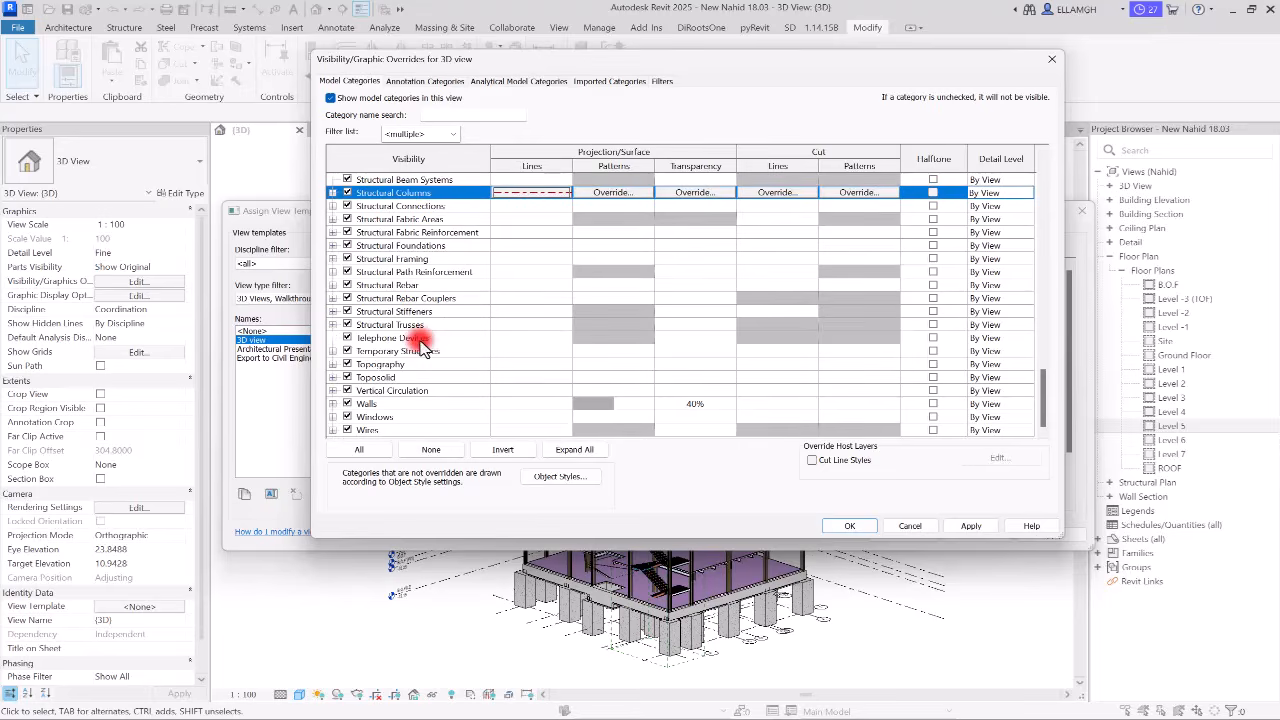
pyautogui.click(436, 417)
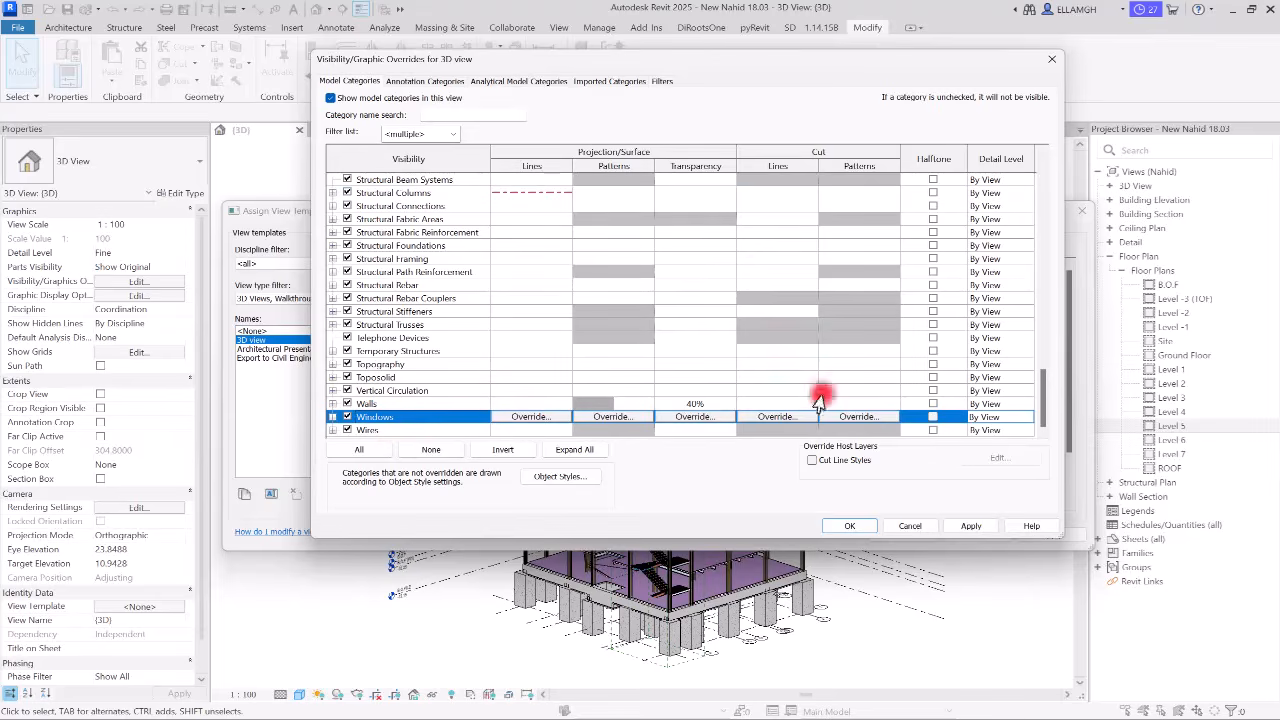
pyautogui.moveTo(1043, 395); pyautogui.dragTo(1034, 346)
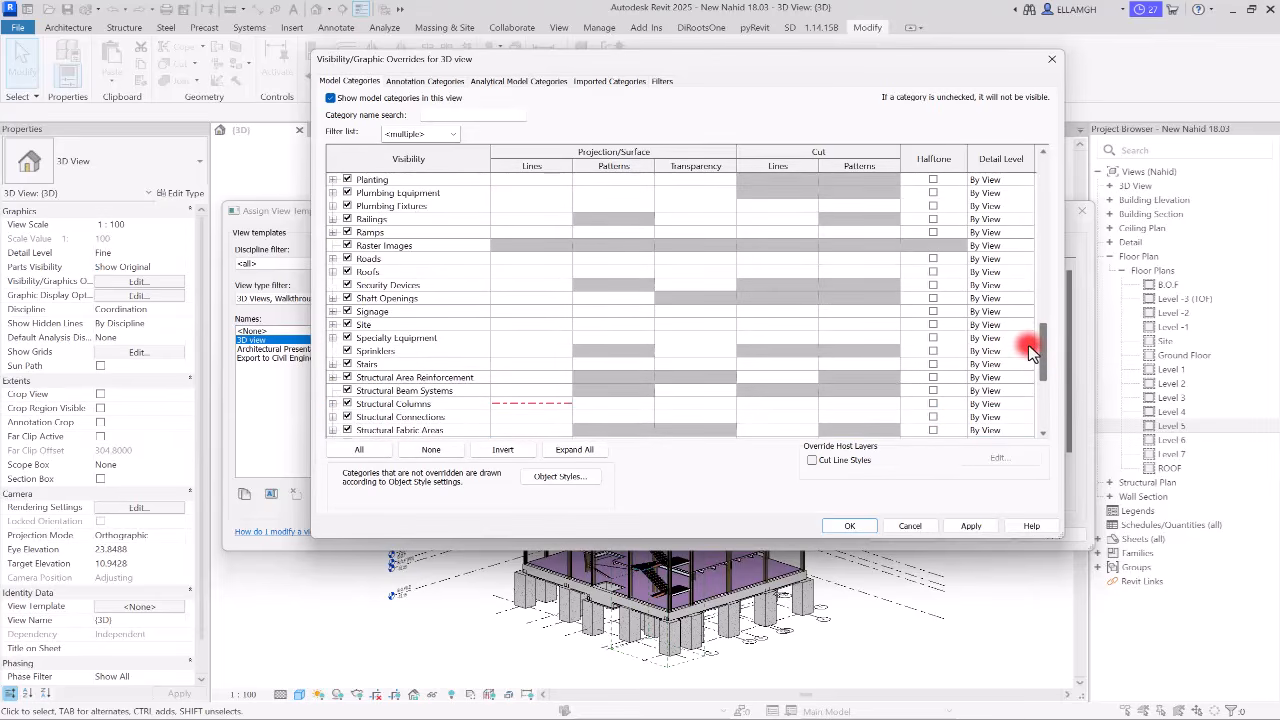
pyautogui.click(398, 365)
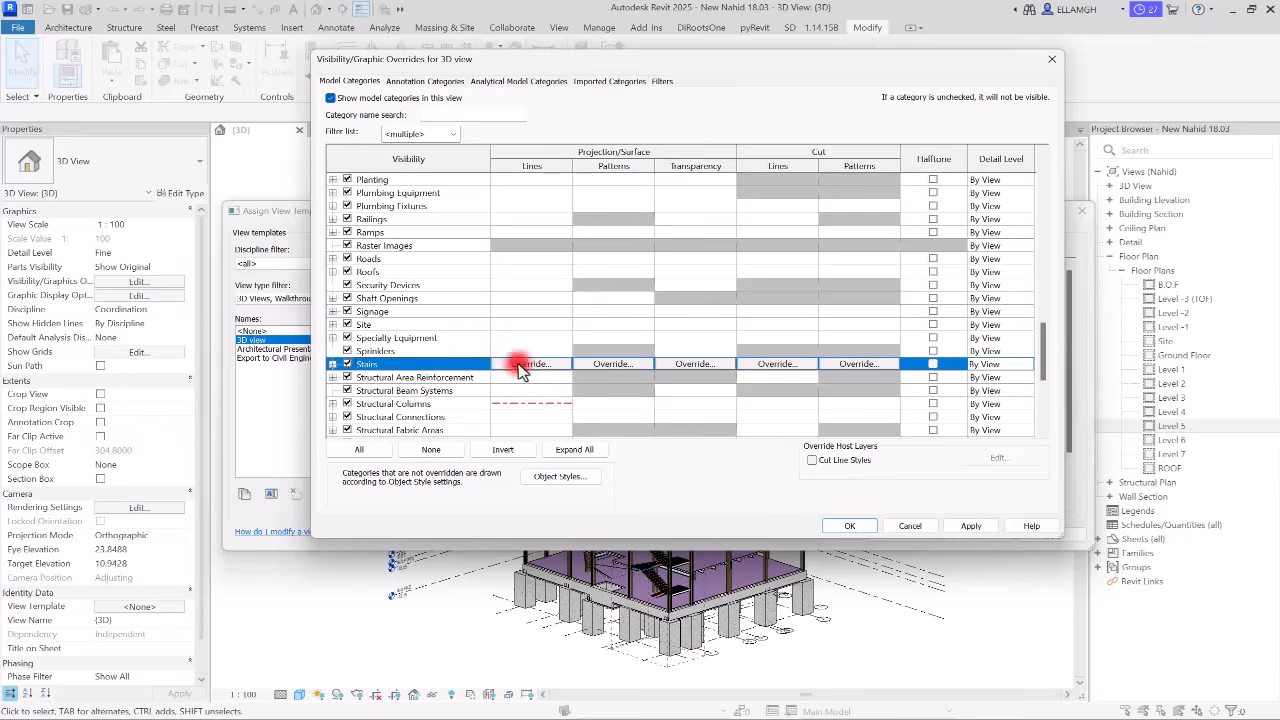
pyautogui.scroll(1, 526, 360)
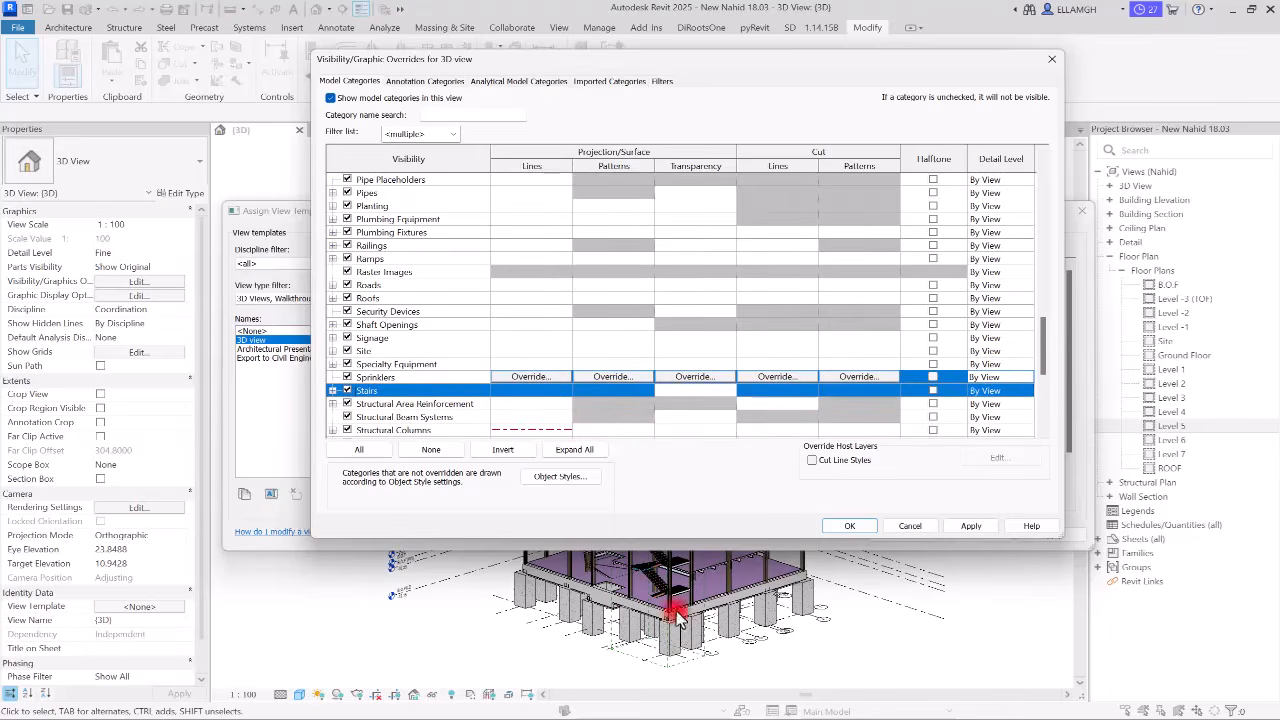
pyautogui.scroll(2, 360, 340)
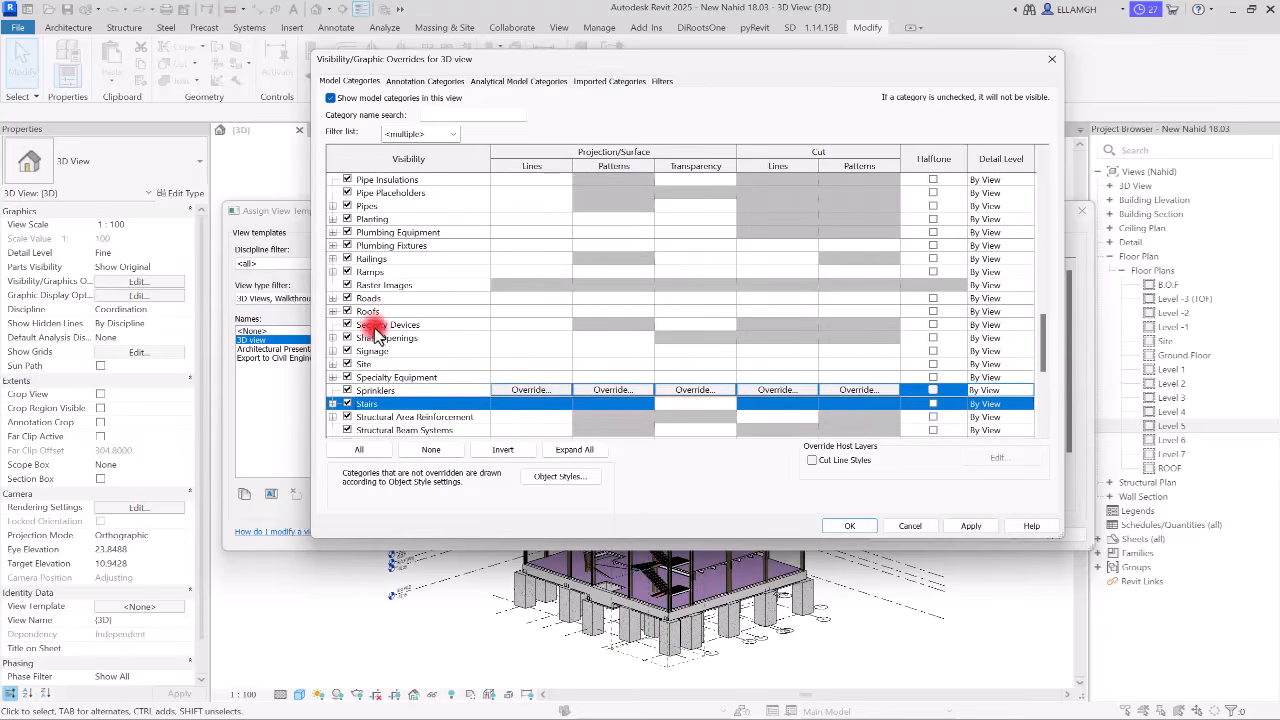
pyautogui.scroll(3, 397, 320)
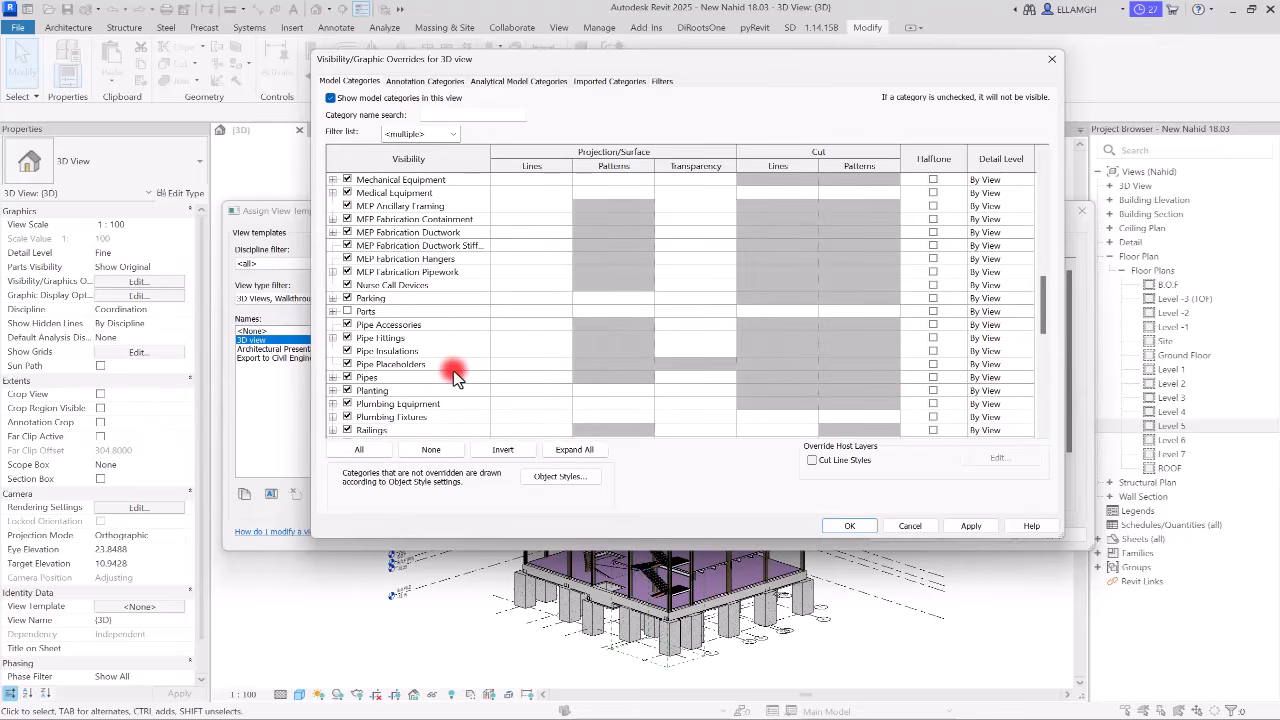
pyautogui.scroll(5, 453, 370)
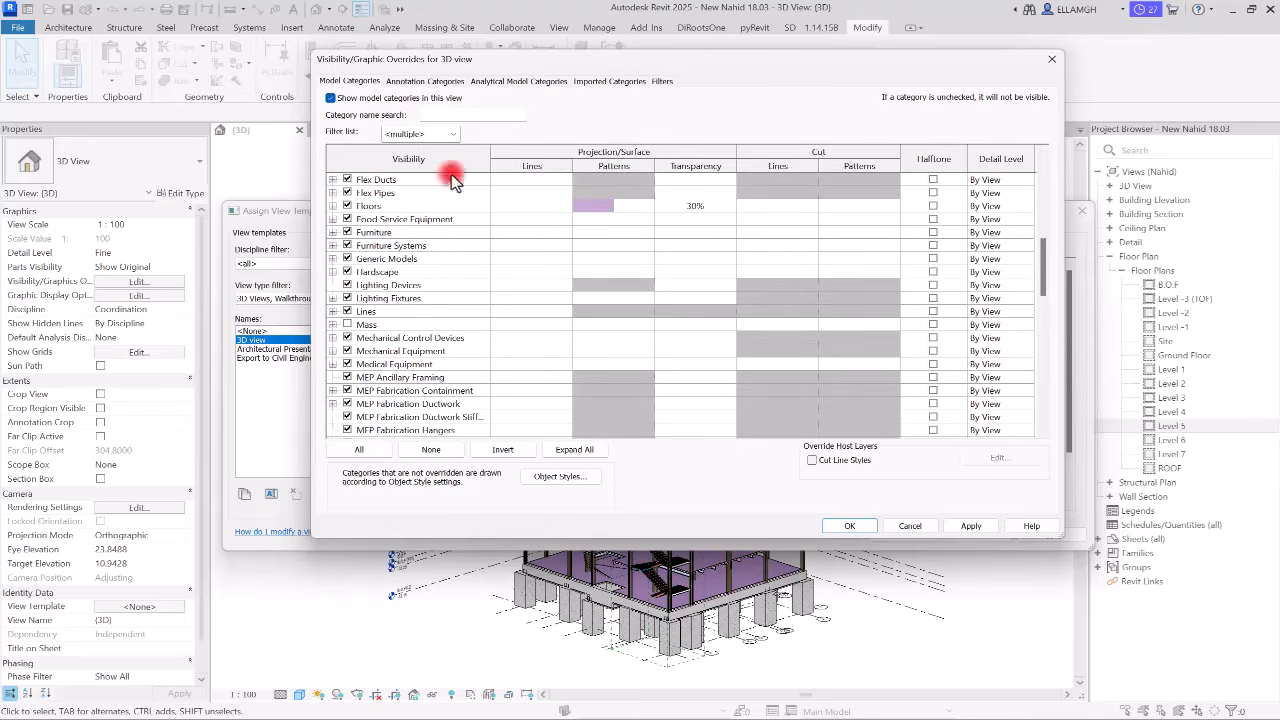
pyautogui.scroll(2, 445, 325)
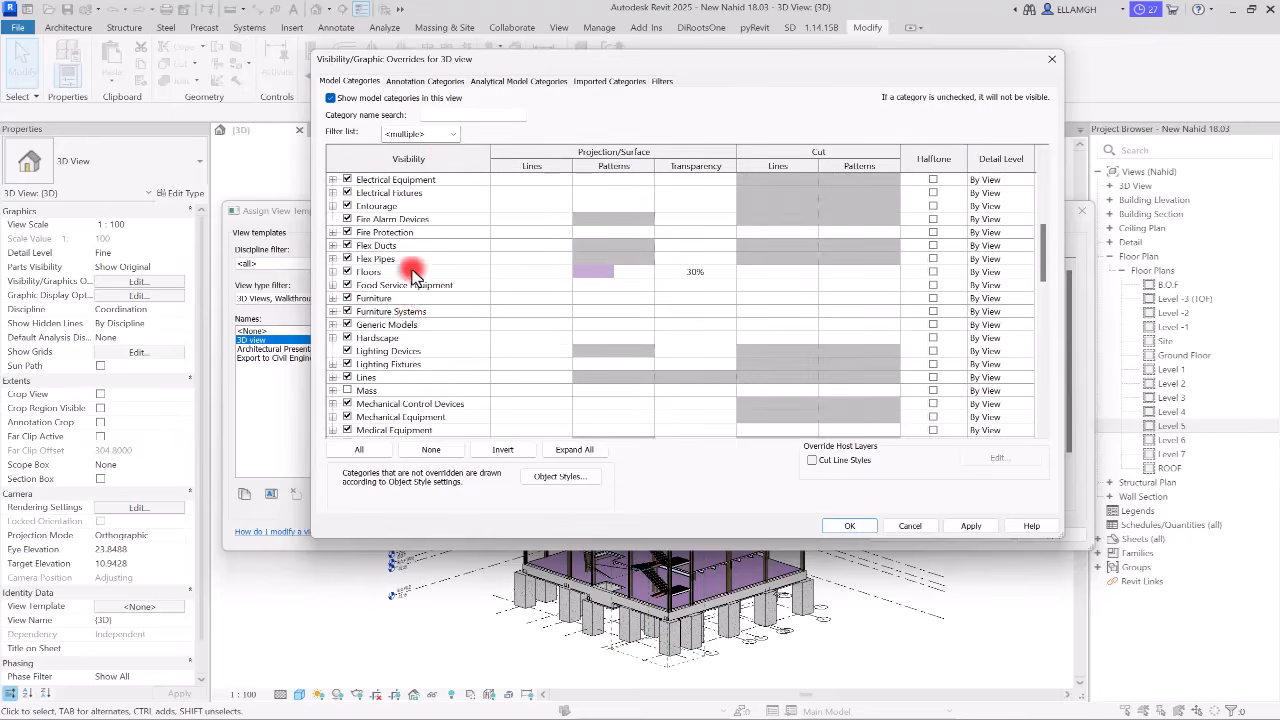
pyautogui.scroll(4, 415, 300)
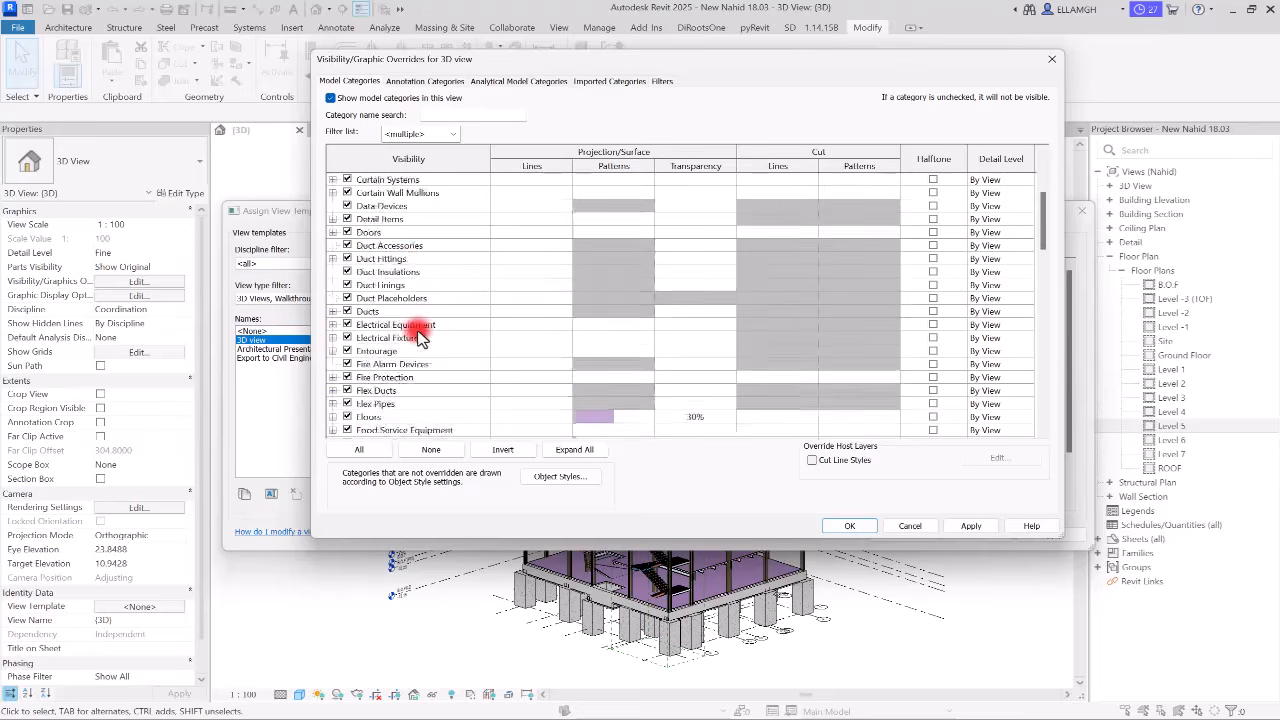
# Check the Columns, Ceilings and Walls categories in the model category list, and accept the template's model overrides.
pyautogui.scroll(4, 418, 337)
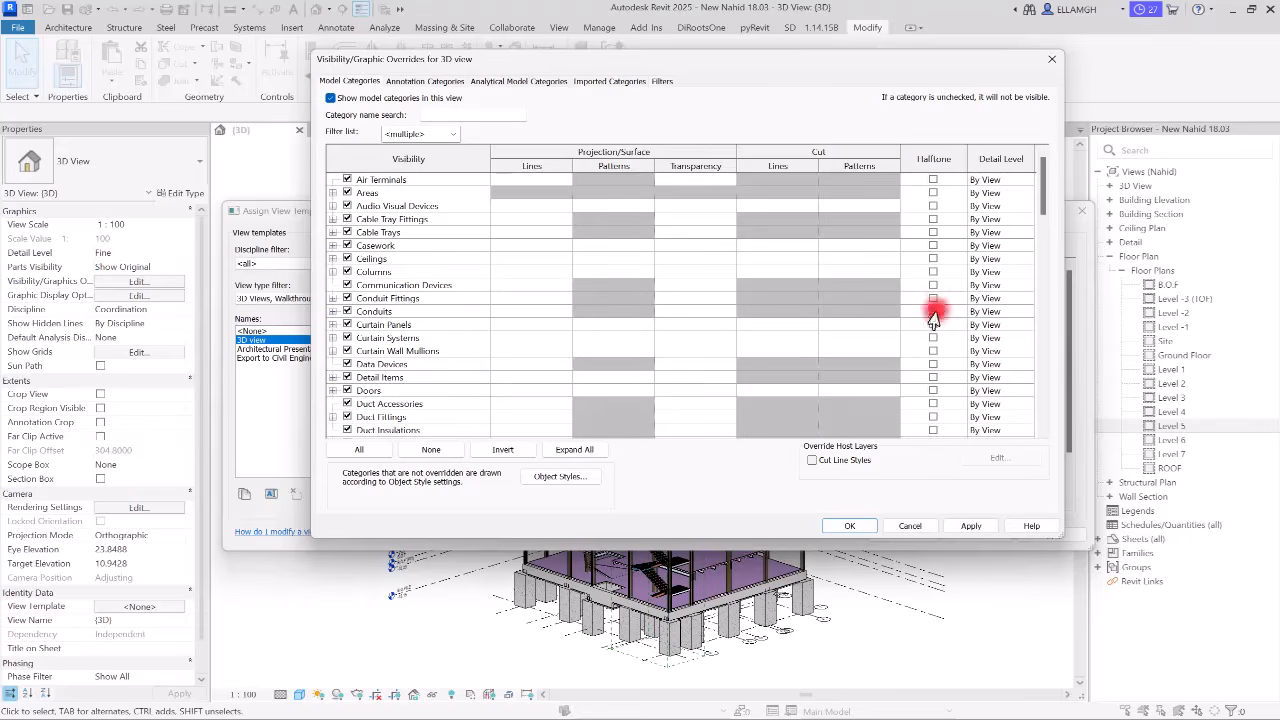
pyautogui.click(424, 271)
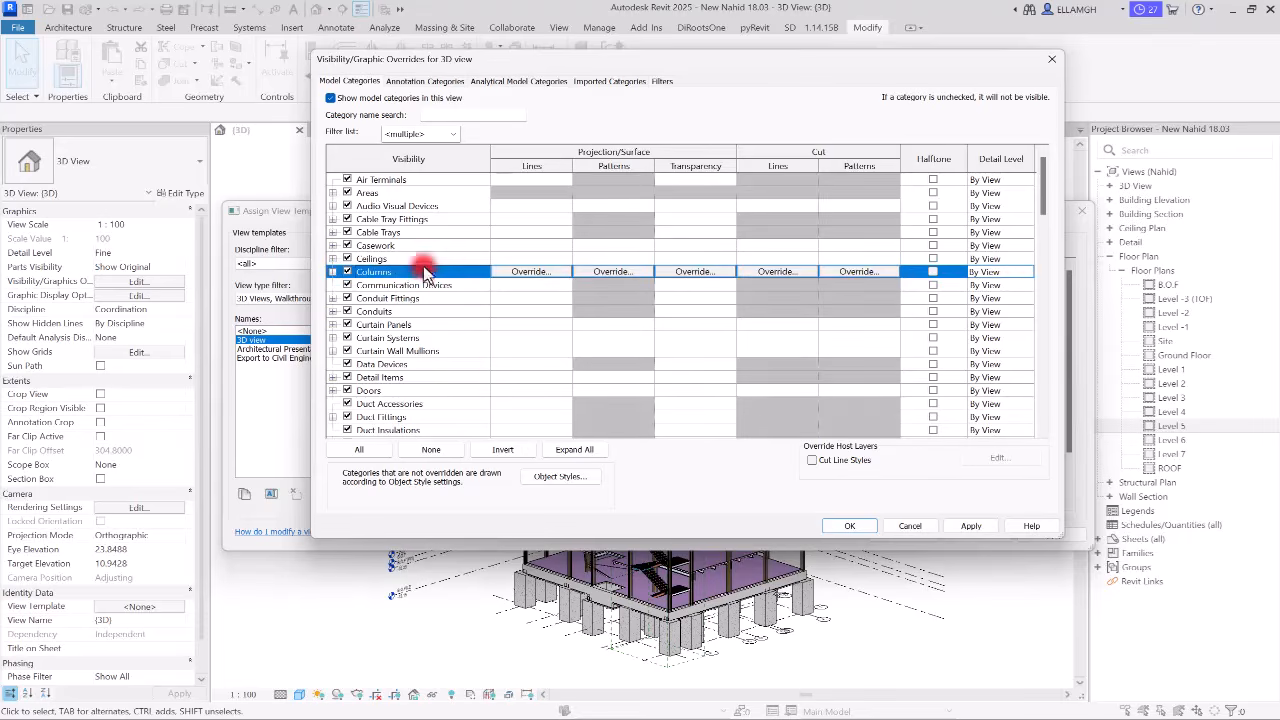
pyautogui.click(424, 259)
pyautogui.scroll(-12, 610, 320)
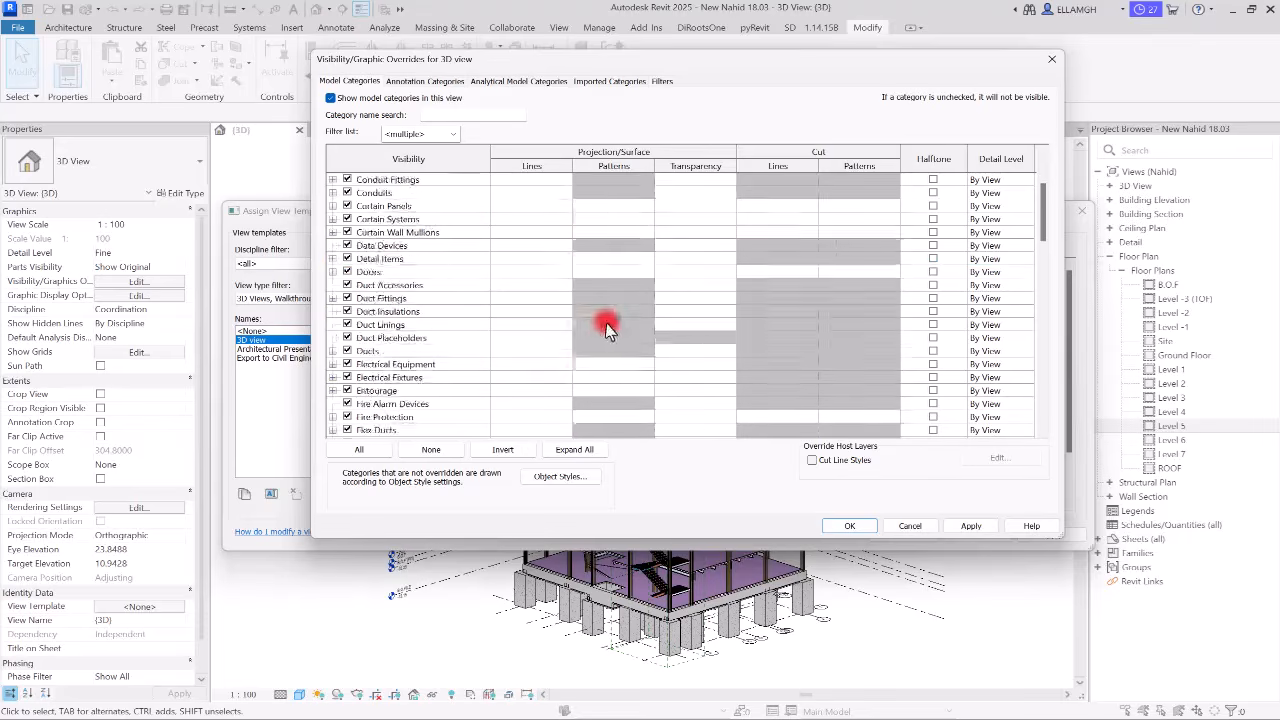
pyautogui.scroll(-11, 630, 330)
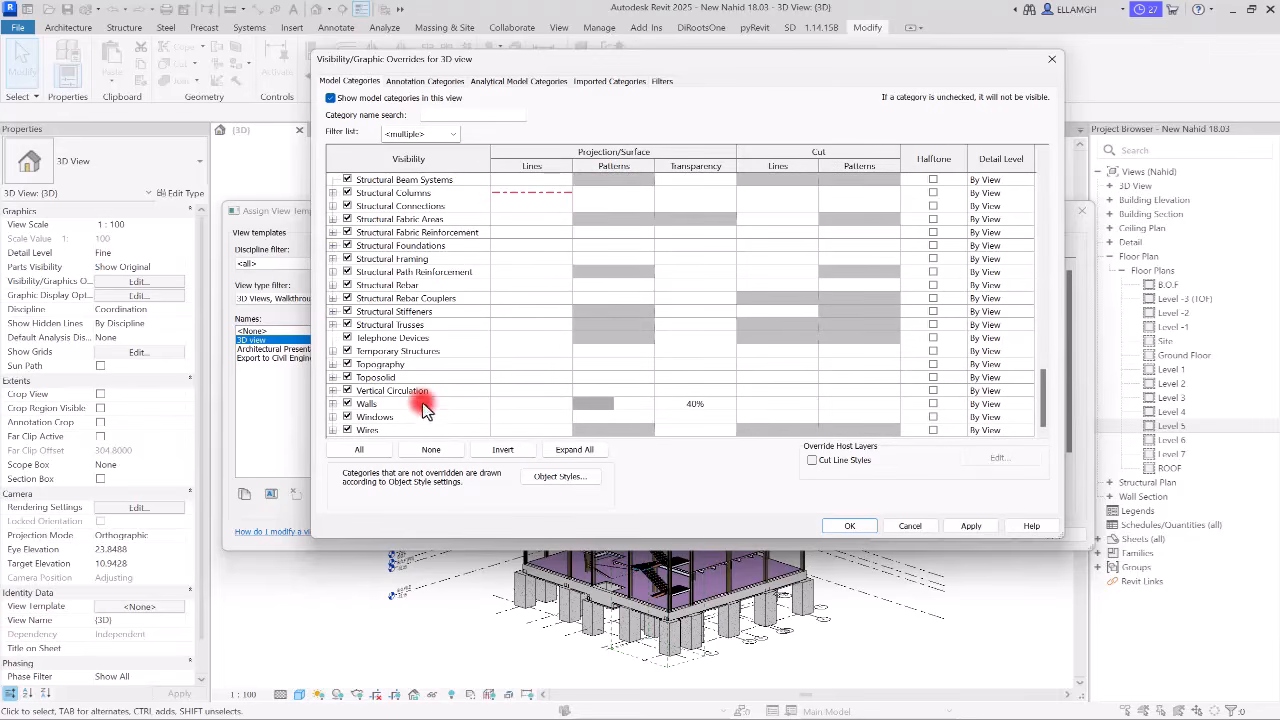
pyautogui.click(423, 404)
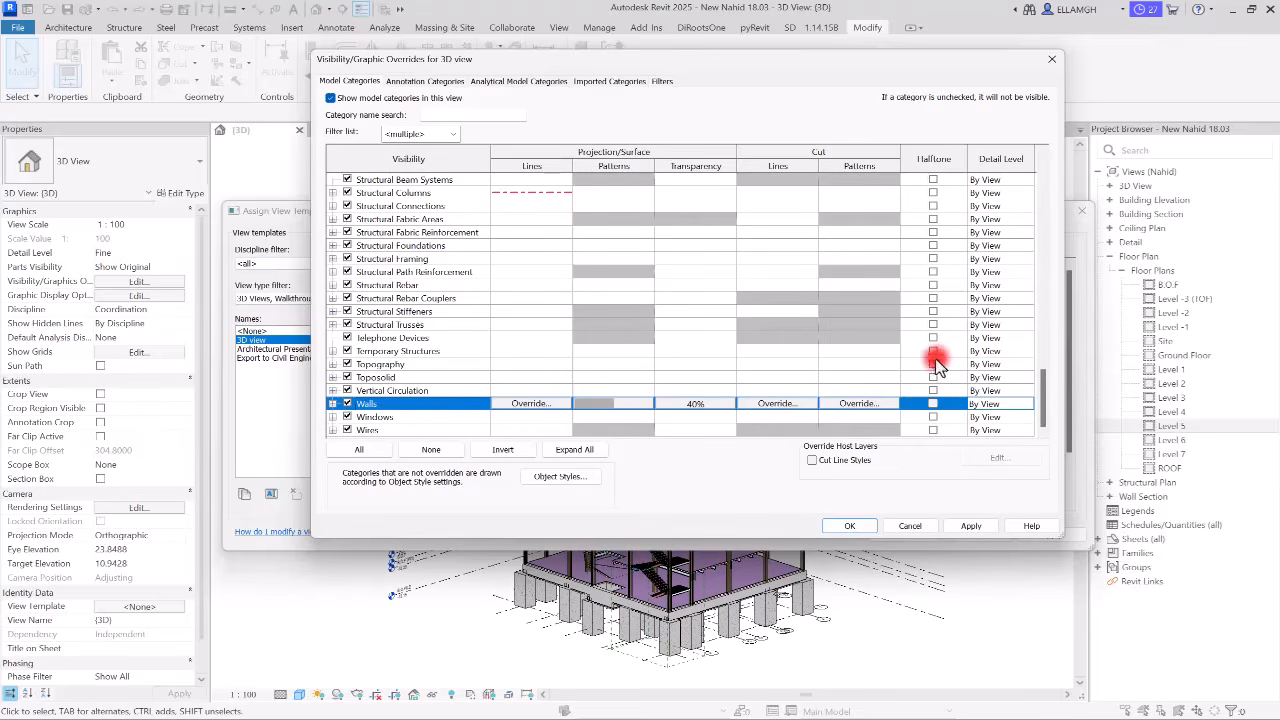
pyautogui.click(850, 526)
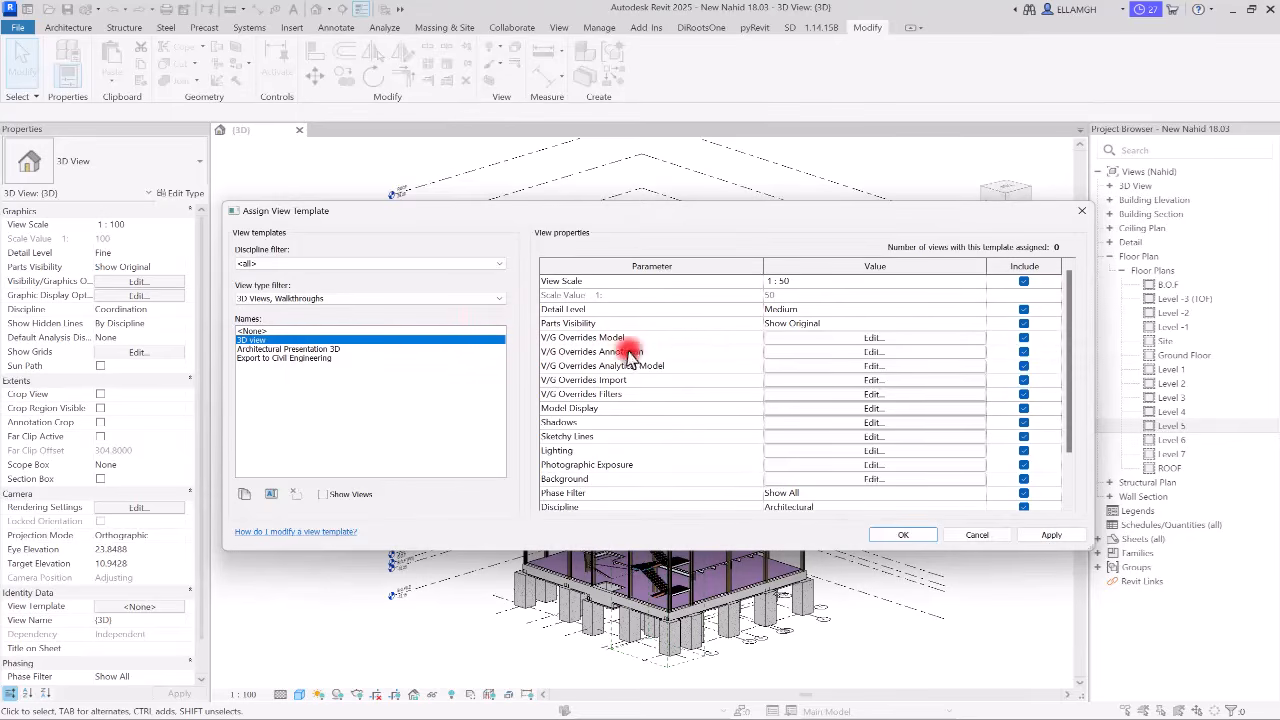
# Open the template's annotation overrides and set the Levels category to halftone.
pyautogui.click(820, 354)
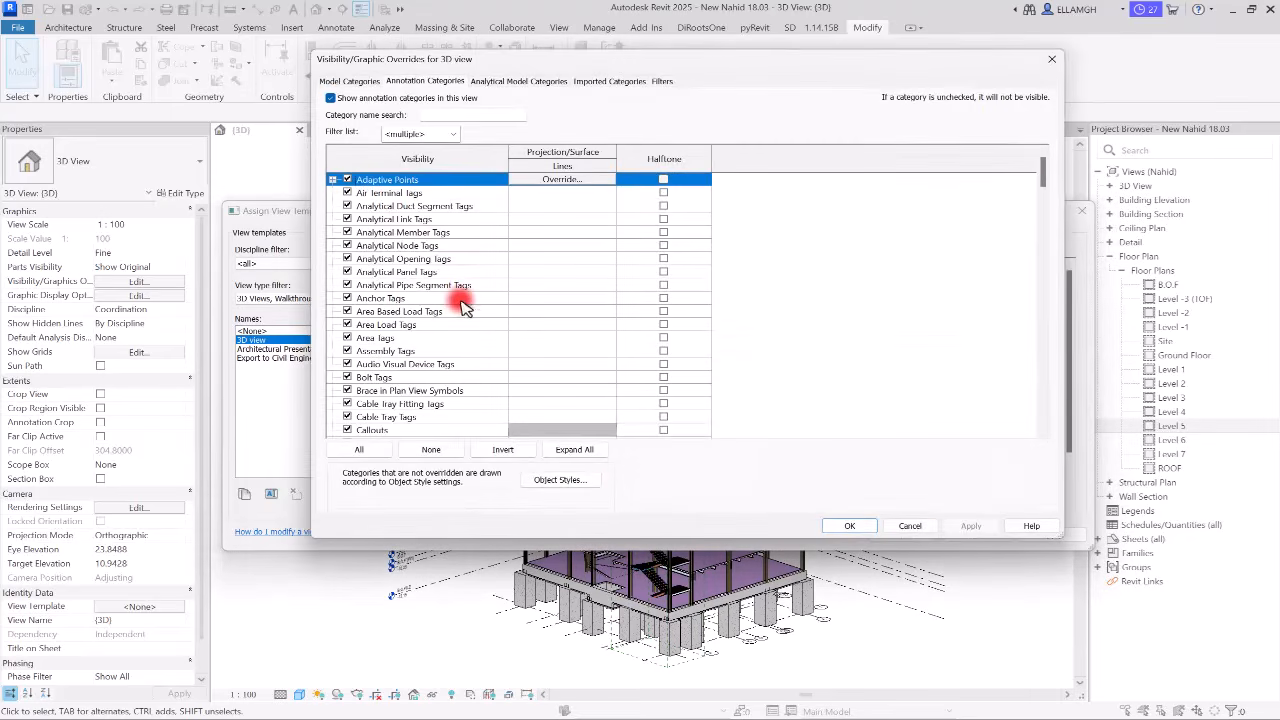
pyautogui.scroll(-3, 420, 297)
pyautogui.click(420, 297)
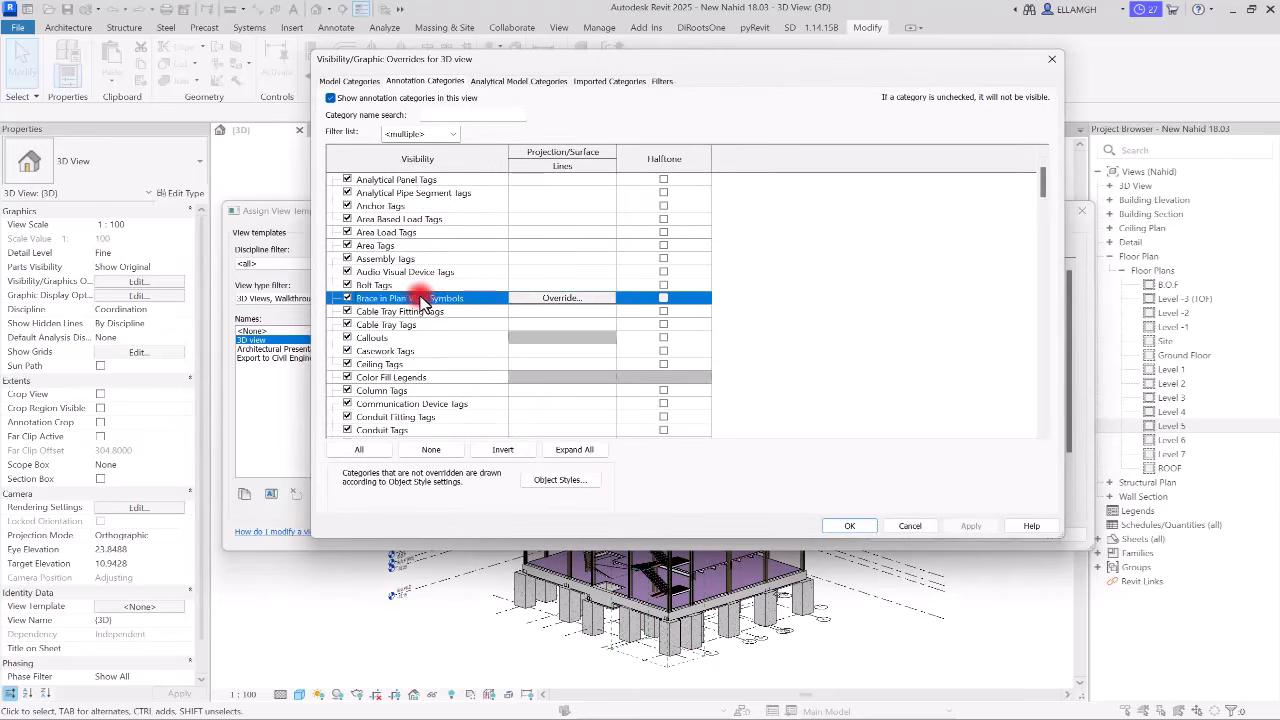
pyautogui.press('l')
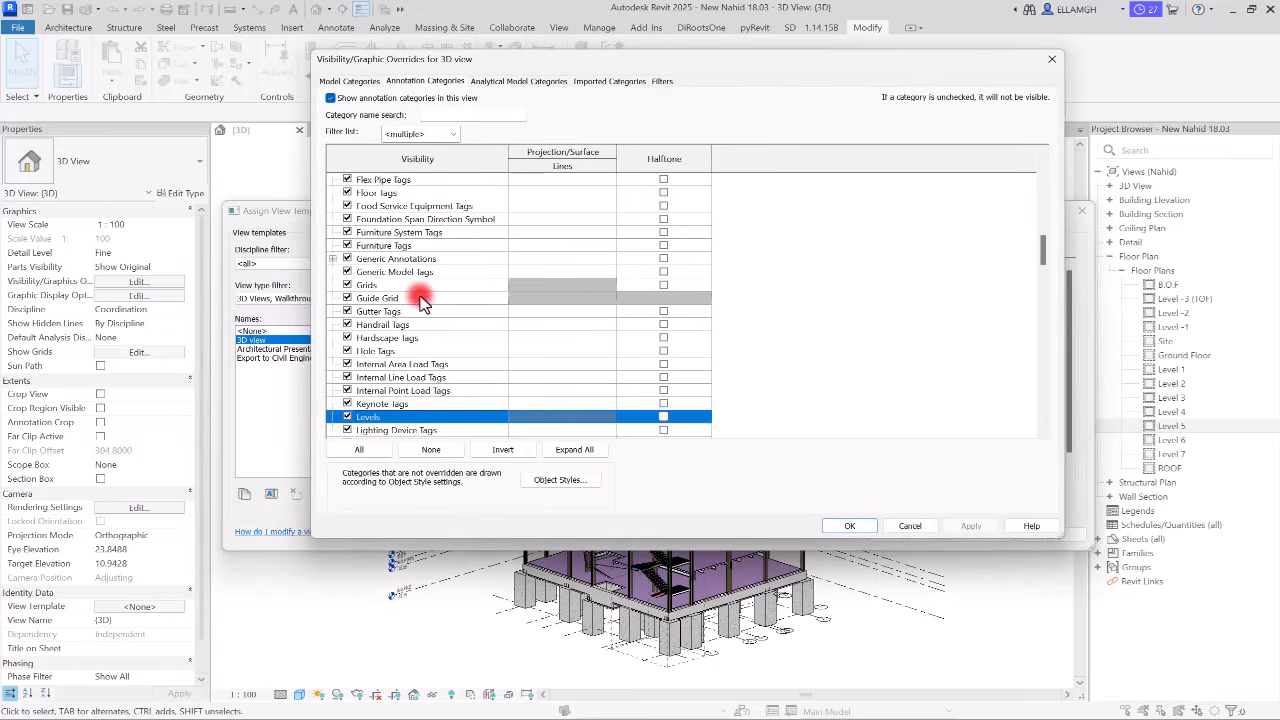
pyautogui.click(663, 416)
# Set the Grids annotation category to halftone.
pyautogui.scroll(-4, 465, 325)
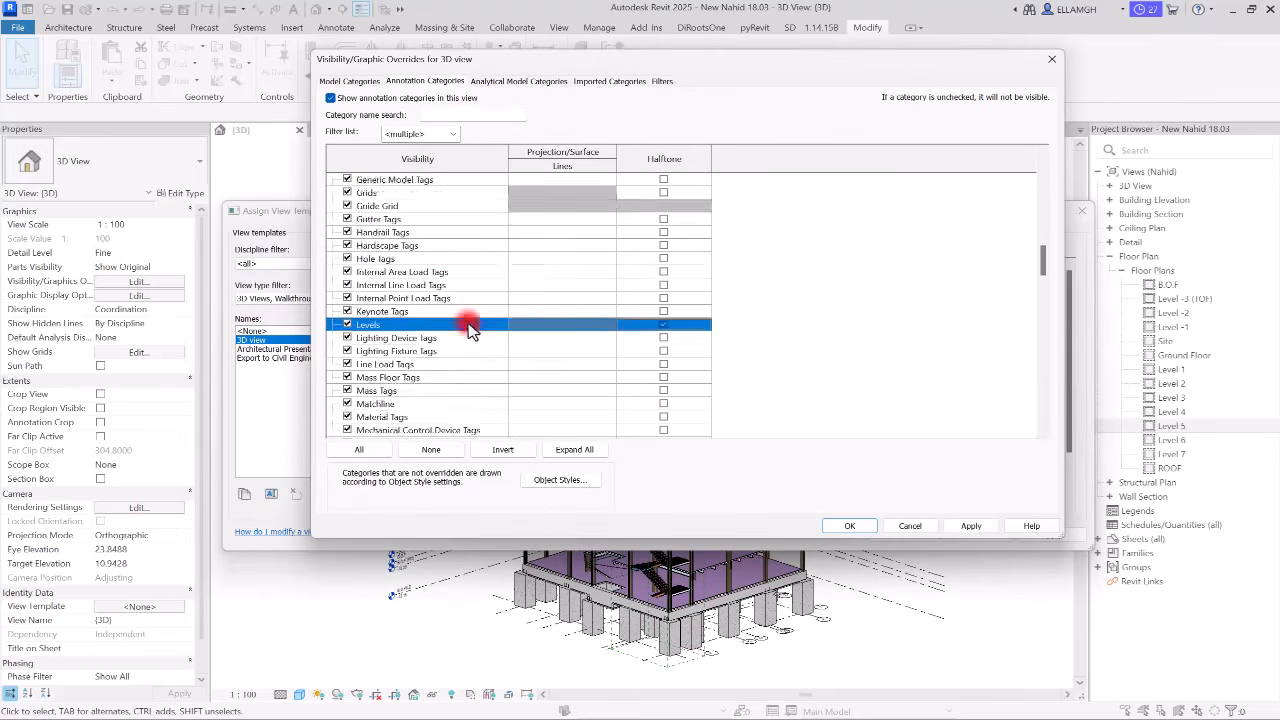
pyautogui.click(384, 324)
pyautogui.press('g')
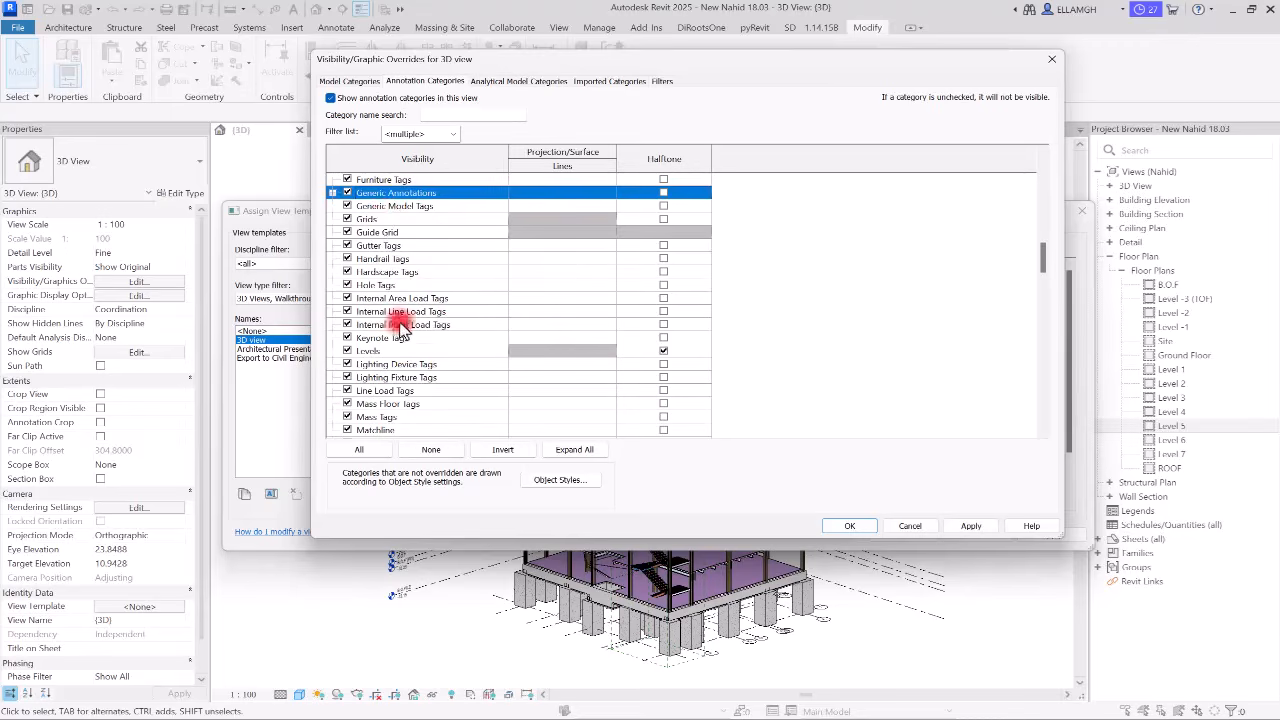
pyautogui.click(397, 220)
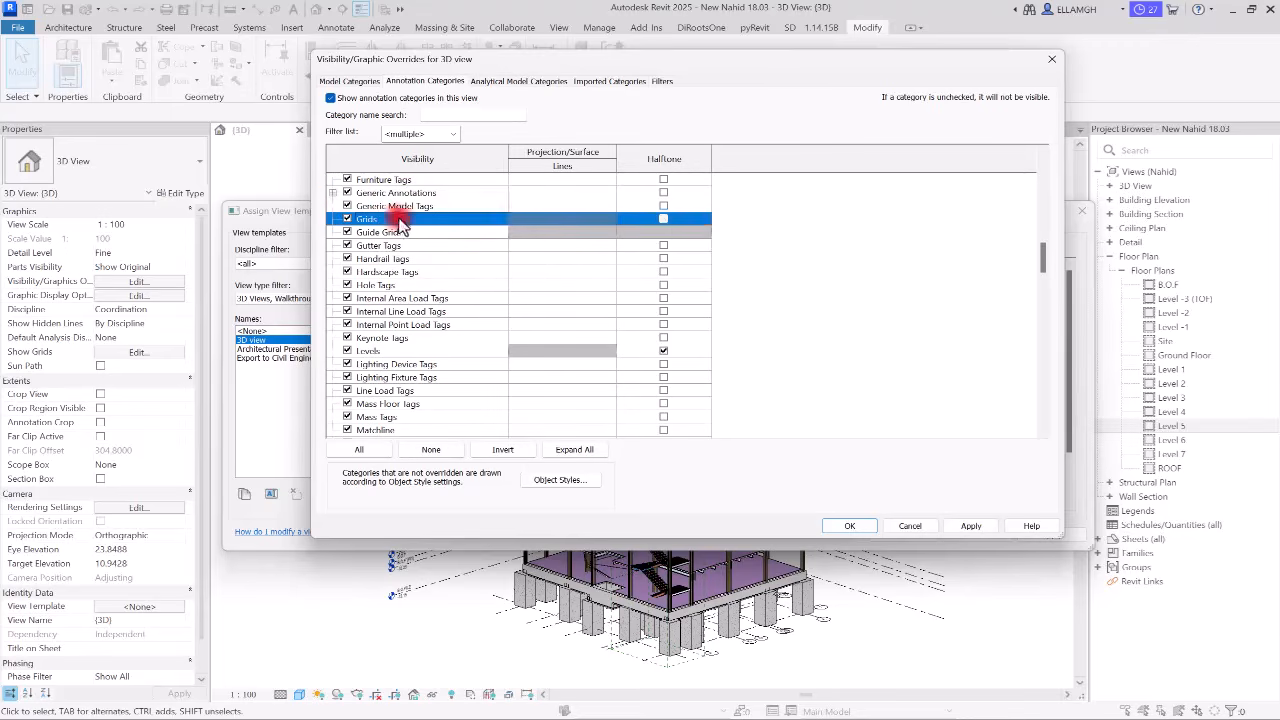
pyautogui.click(664, 219)
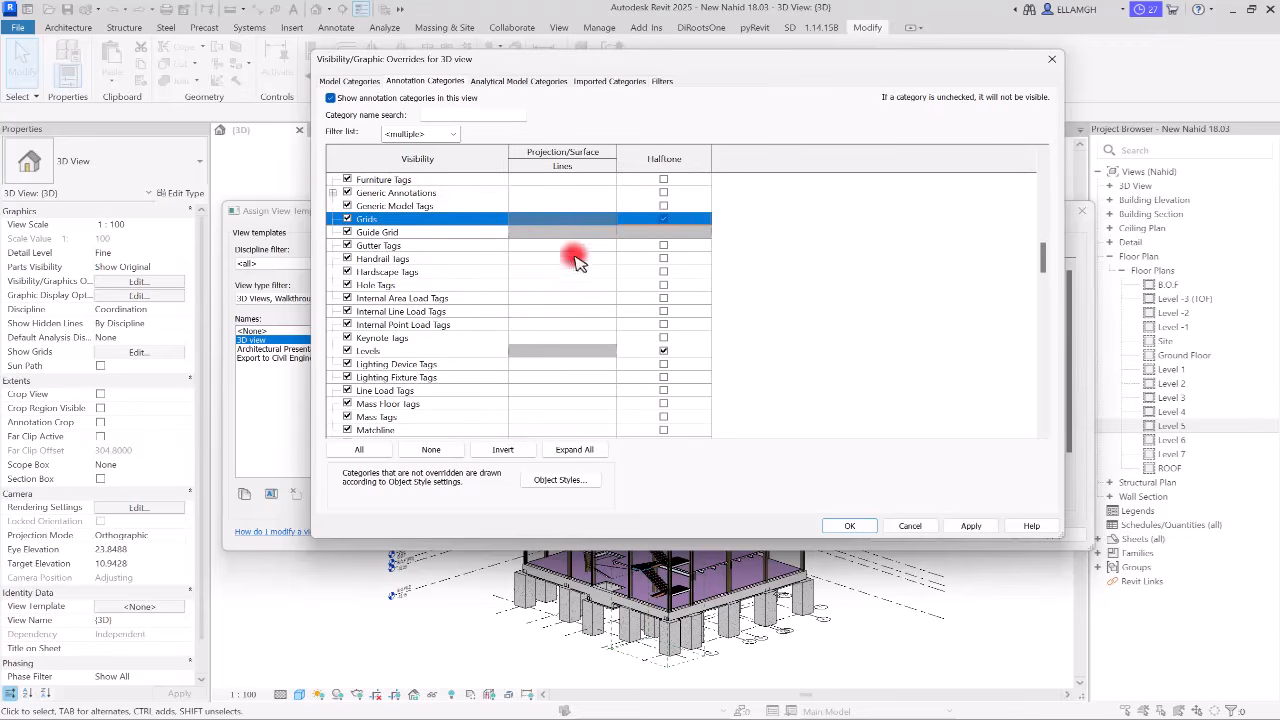
pyautogui.click(541, 285)
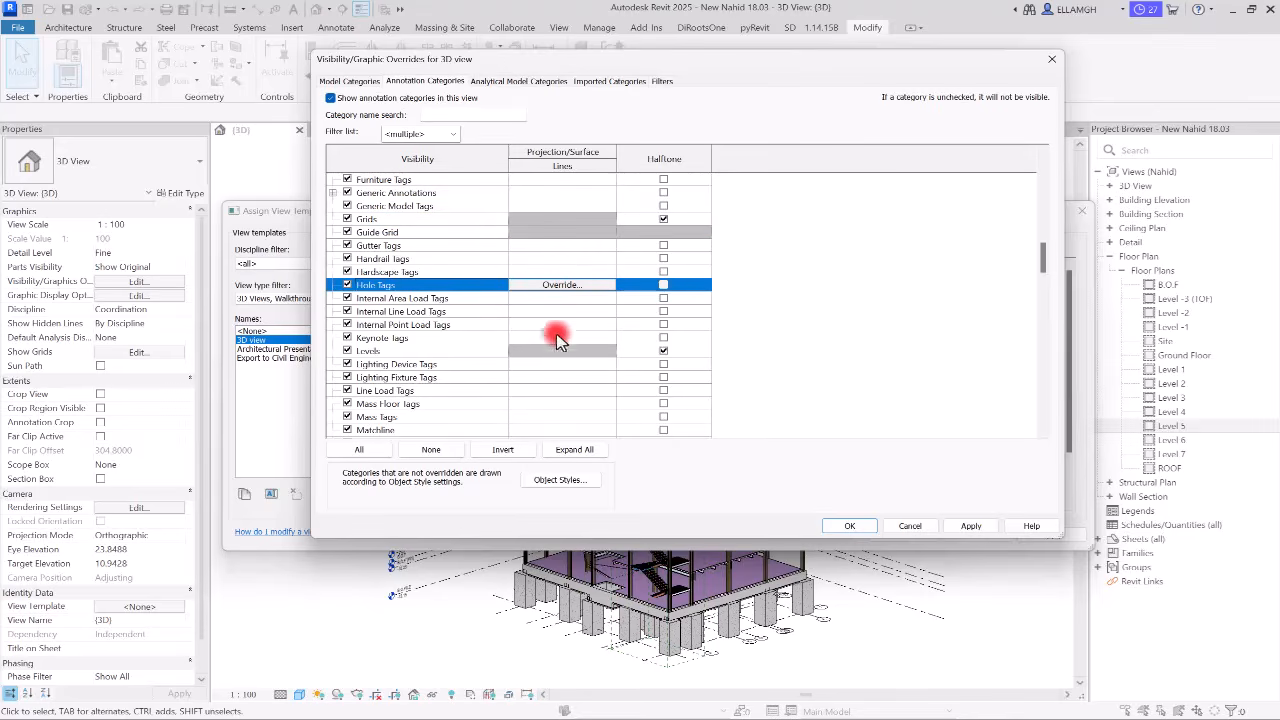
# Look through the remaining annotation categories down to the stair tags, checking Room Tags, Section Boxes and Sections on the way.
pyautogui.scroll(-2, 557, 413)
pyautogui.scroll(-10, 557, 413)
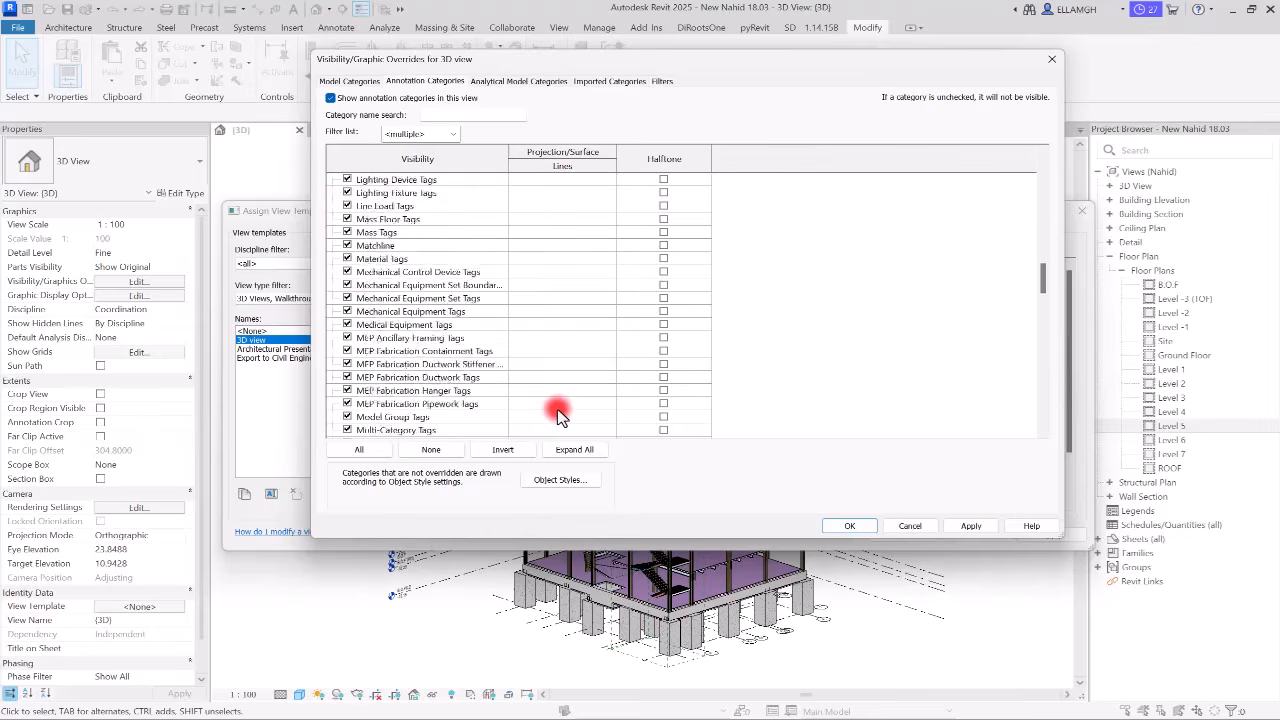
pyautogui.scroll(-2, 557, 413)
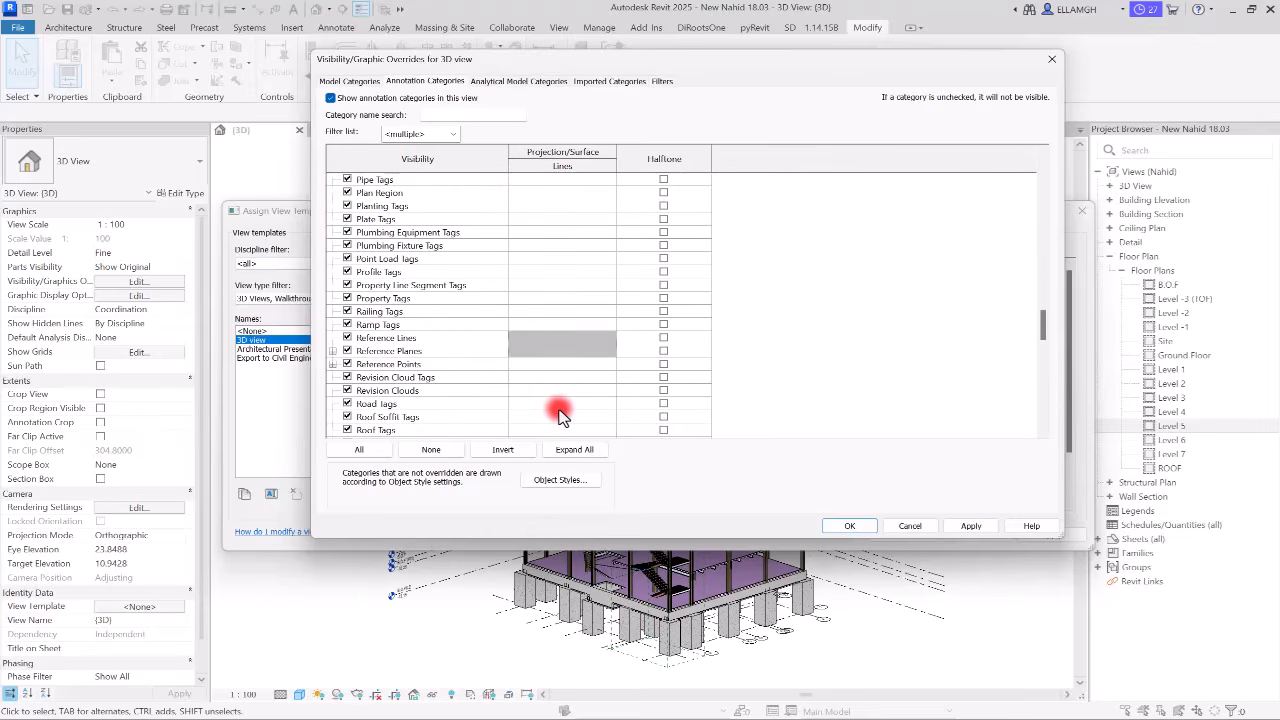
pyautogui.scroll(-2, 510, 410)
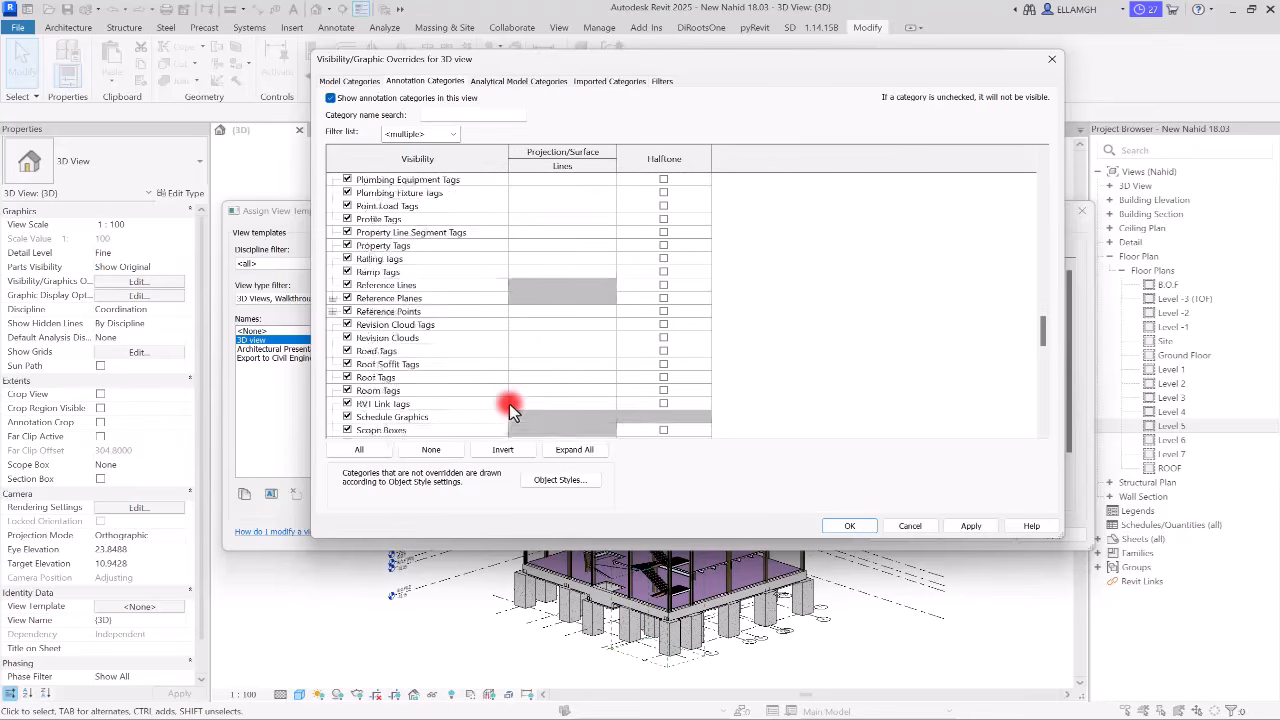
pyautogui.scroll(-1, 510, 410)
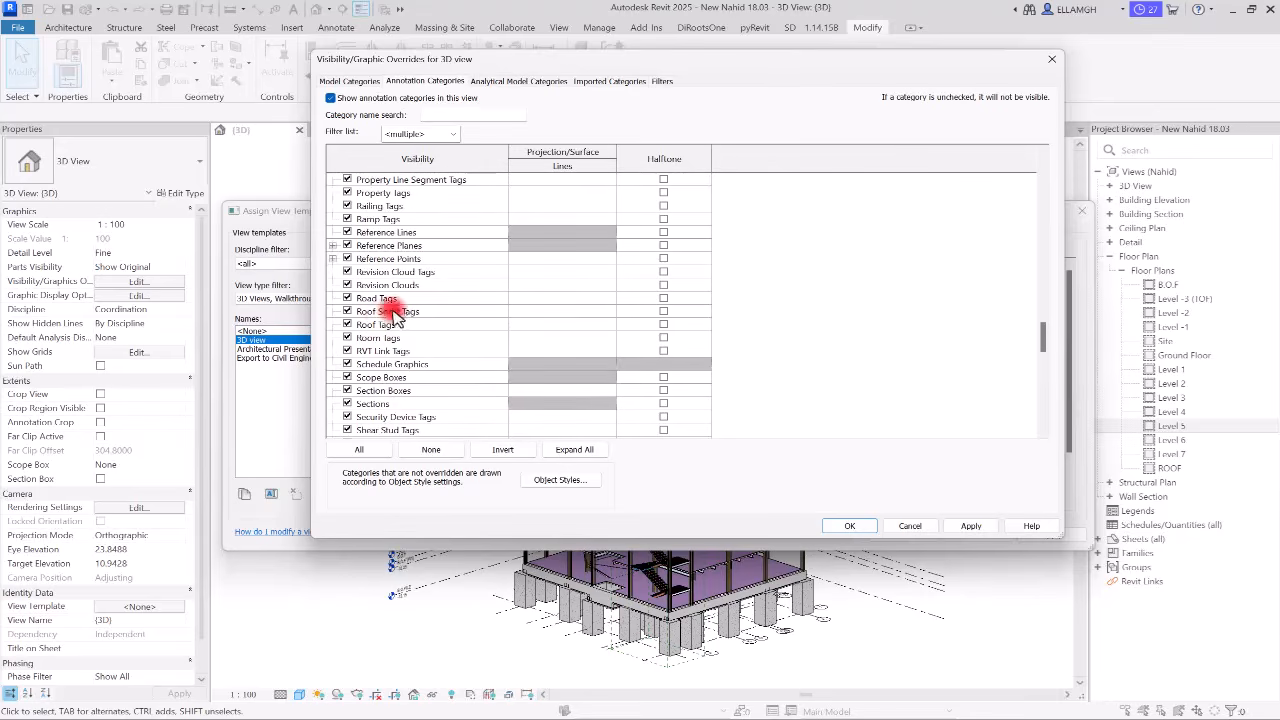
pyautogui.click(425, 325)
pyautogui.click(421, 338)
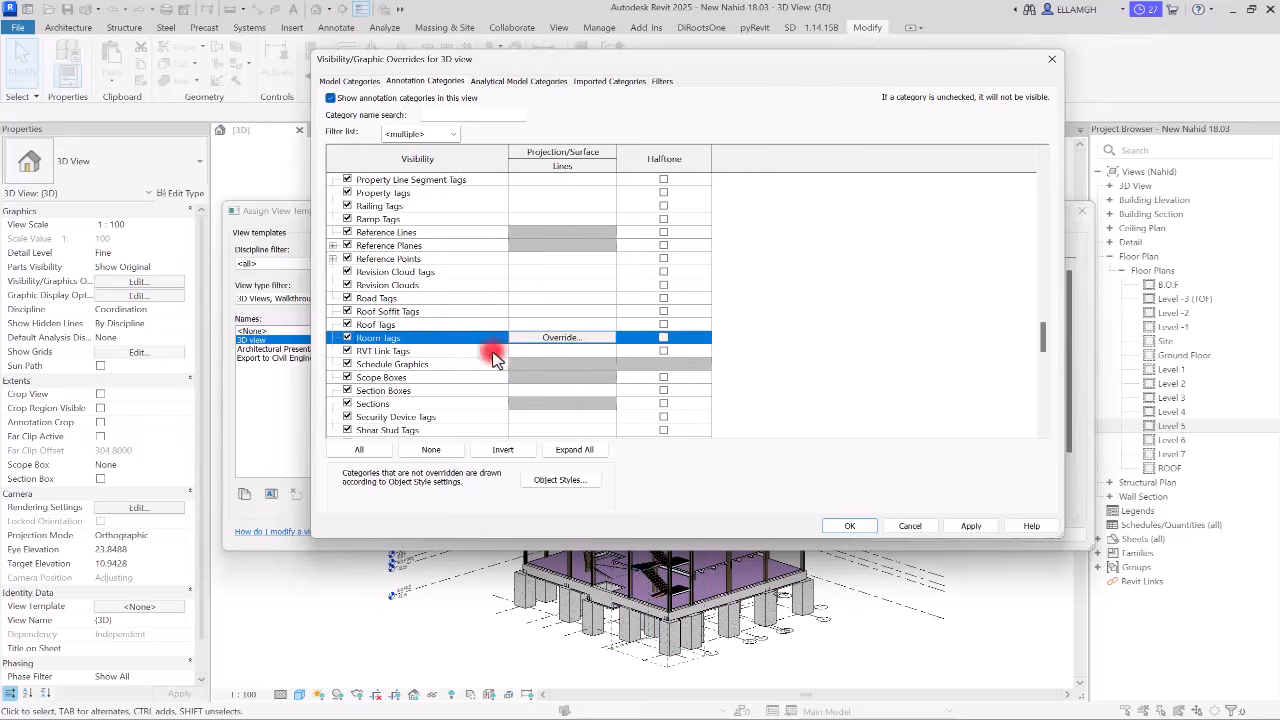
pyautogui.click(422, 404)
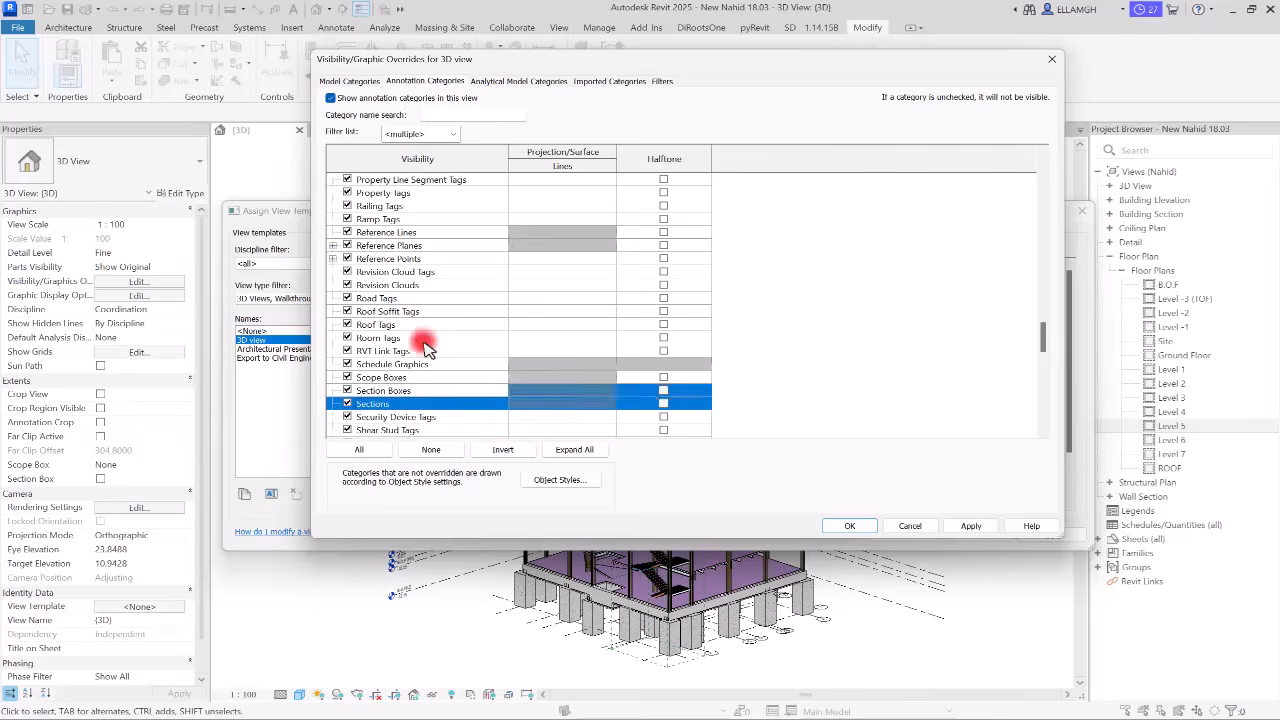
pyautogui.scroll(-4, 428, 347)
pyautogui.scroll(-4, 428, 345)
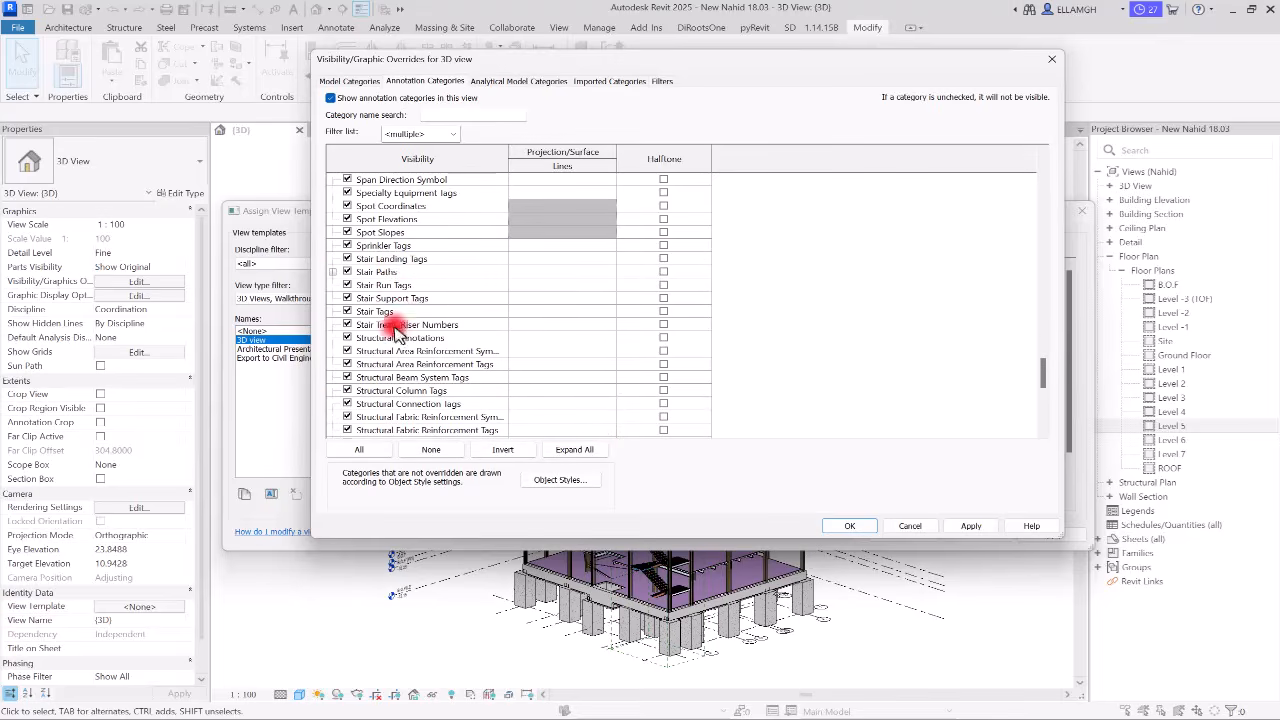
# Inspect the projection line override options for the Stair Tags category without changing them.
pyautogui.click(420, 311)
pyautogui.click(578, 312)
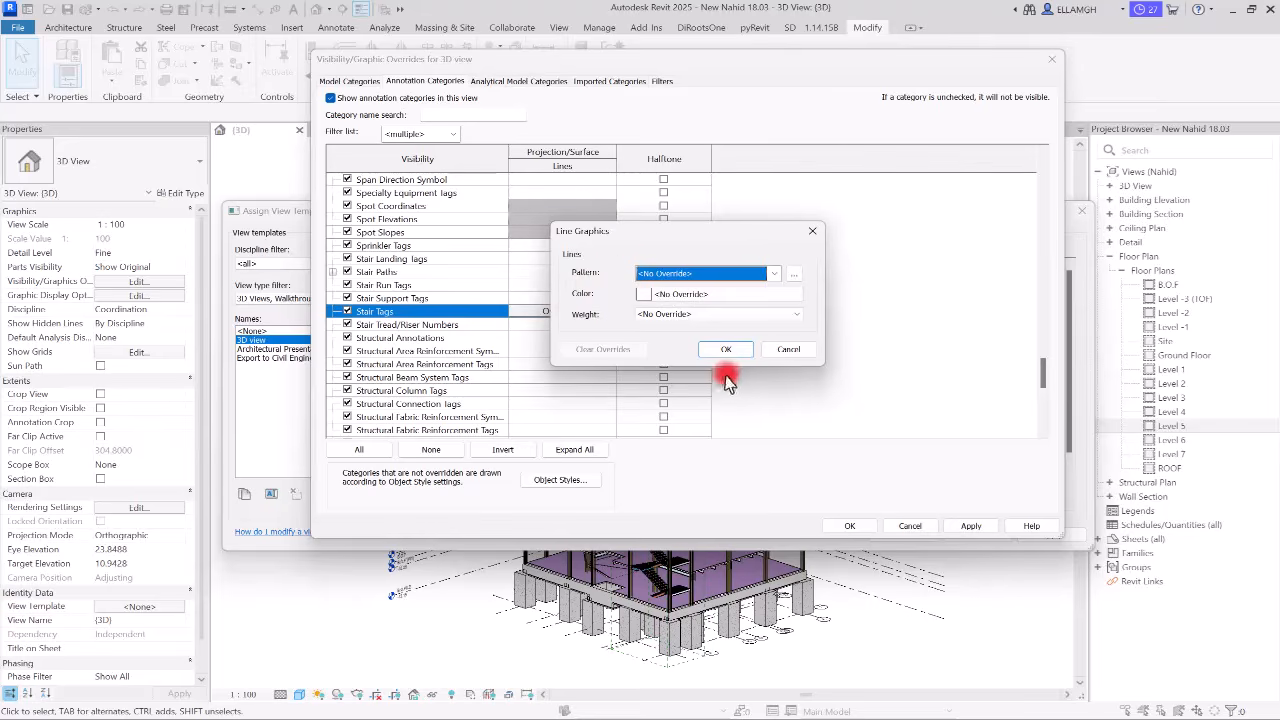
pyautogui.click(788, 350)
# Recheck the halftone settings of Grids and Levels, and accept the template's annotation overrides.
pyautogui.scroll(4, 557, 366)
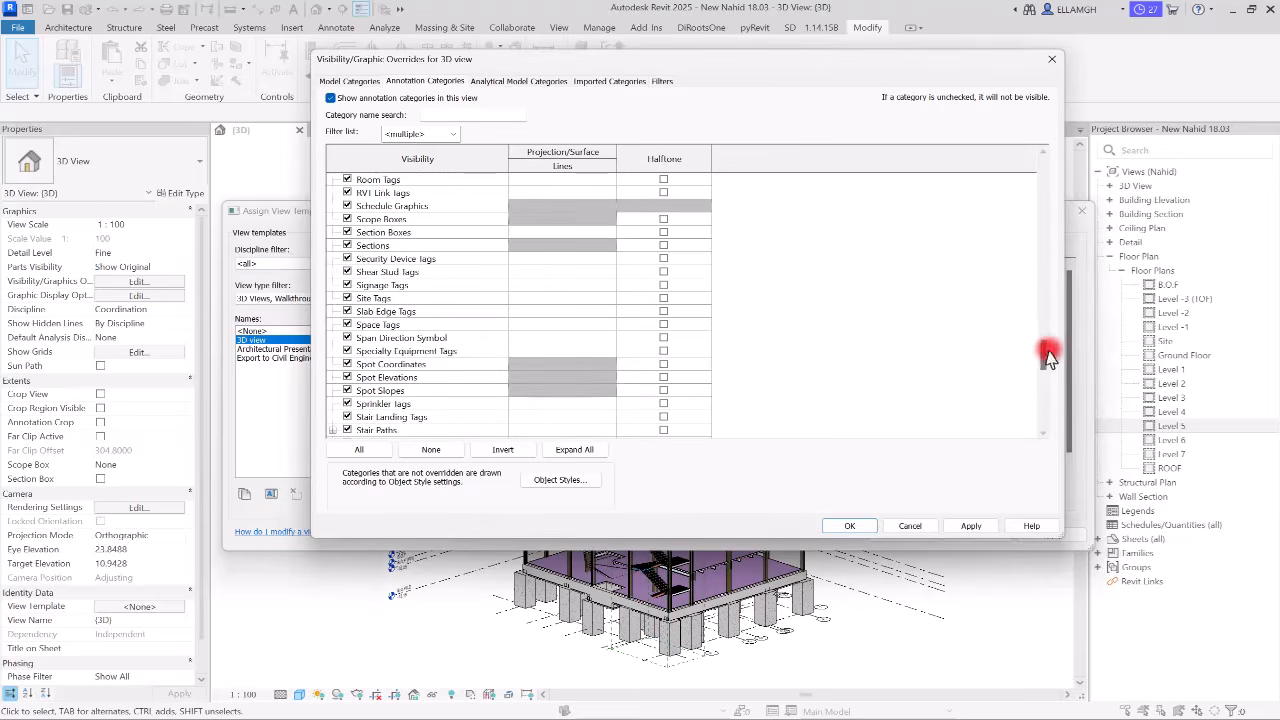
pyautogui.moveTo(1040, 355)
pyautogui.mouseDown()
pyautogui.moveTo(1029, 243)
pyautogui.moveTo(1022, 272)
pyautogui.mouseUp()
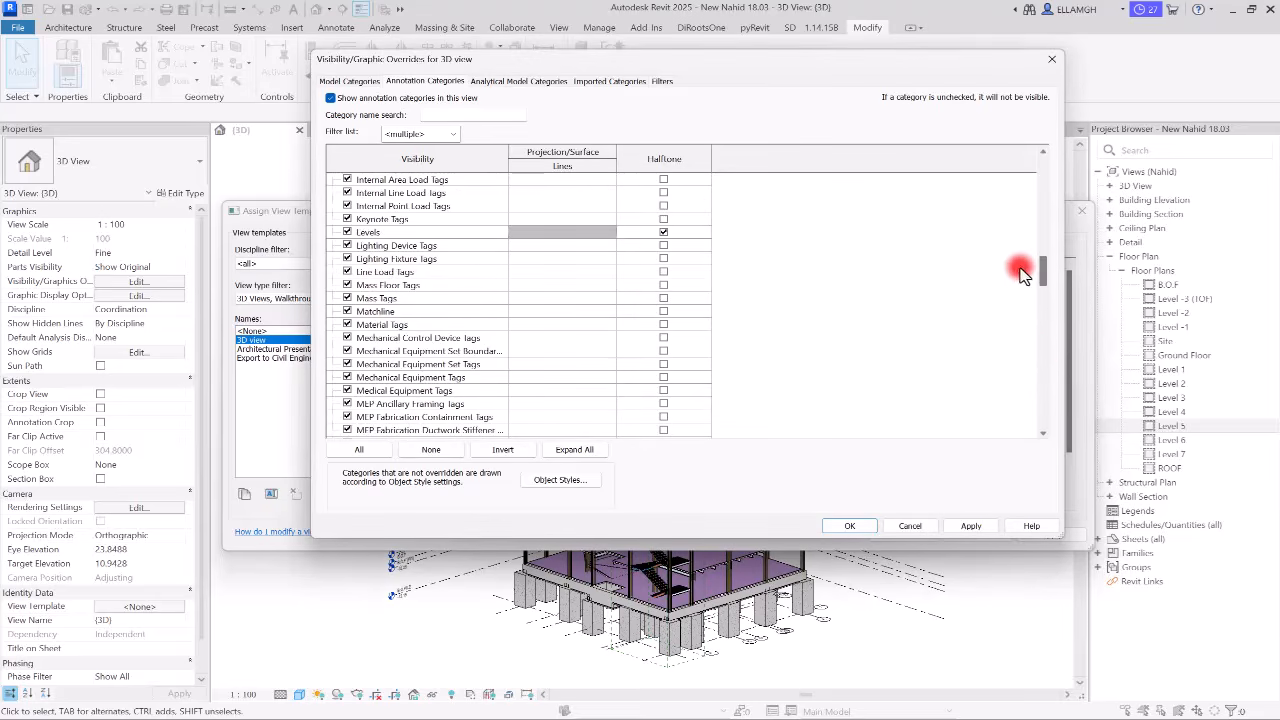
pyautogui.scroll(2, 715, 315)
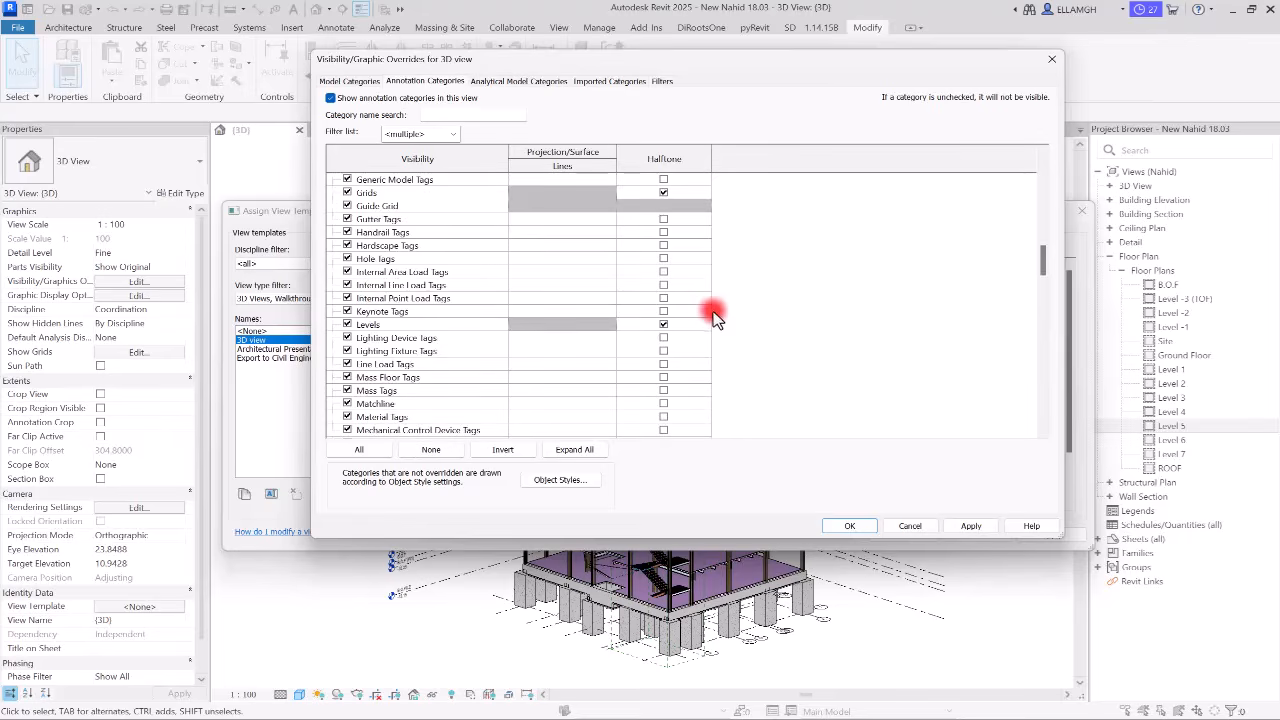
pyautogui.scroll(2, 715, 315)
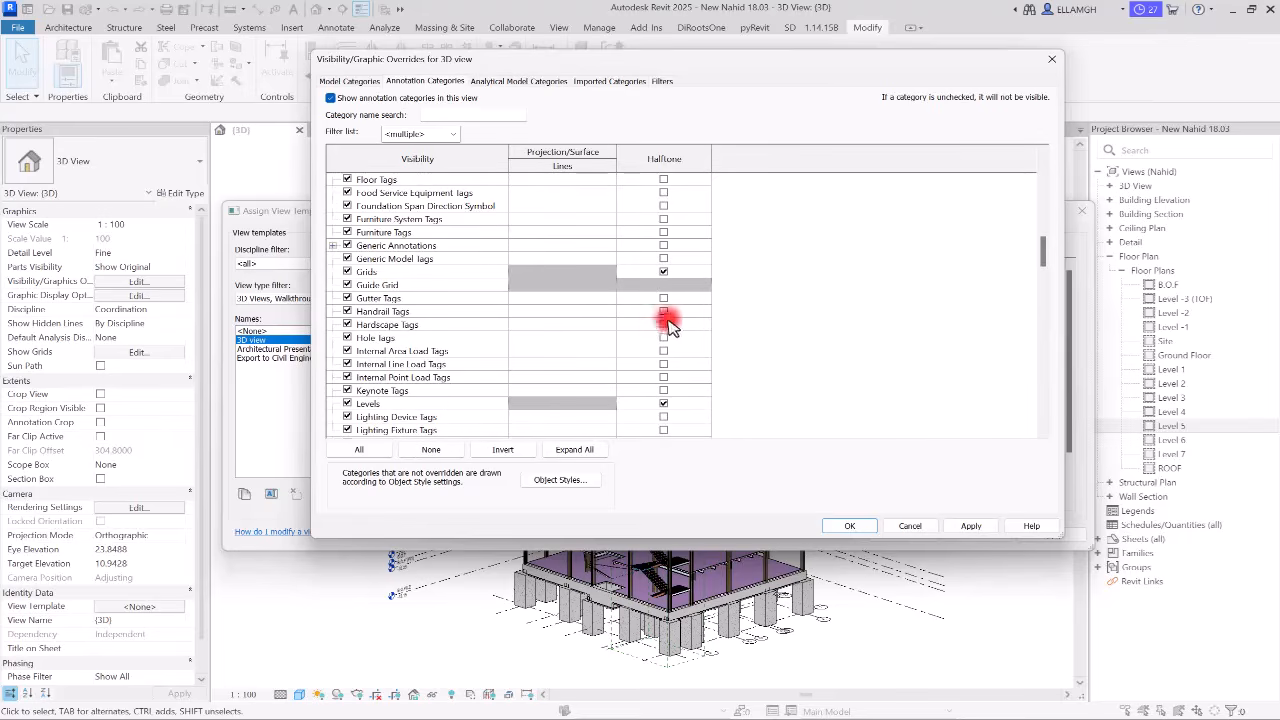
pyautogui.click(850, 526)
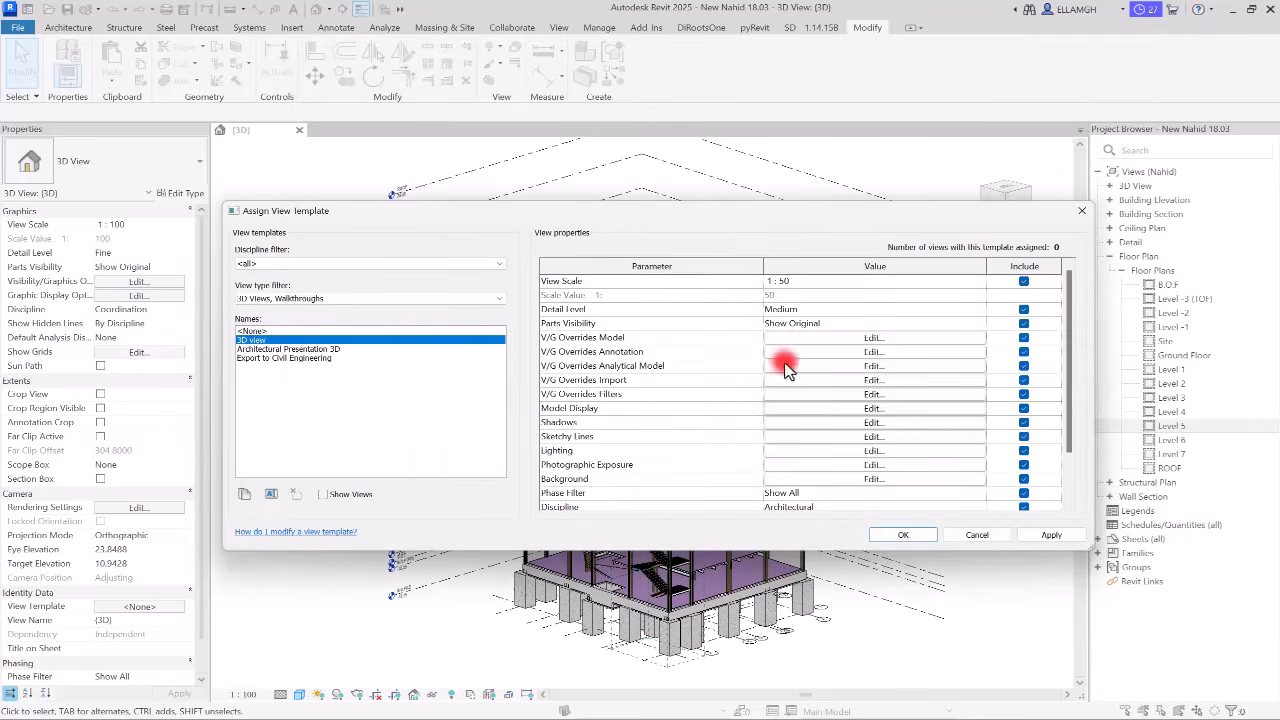
# Review the template's analytical model, imported category and filter overrides, leaving them unchanged.
pyautogui.click(810, 366)
pyautogui.click(588, 82)
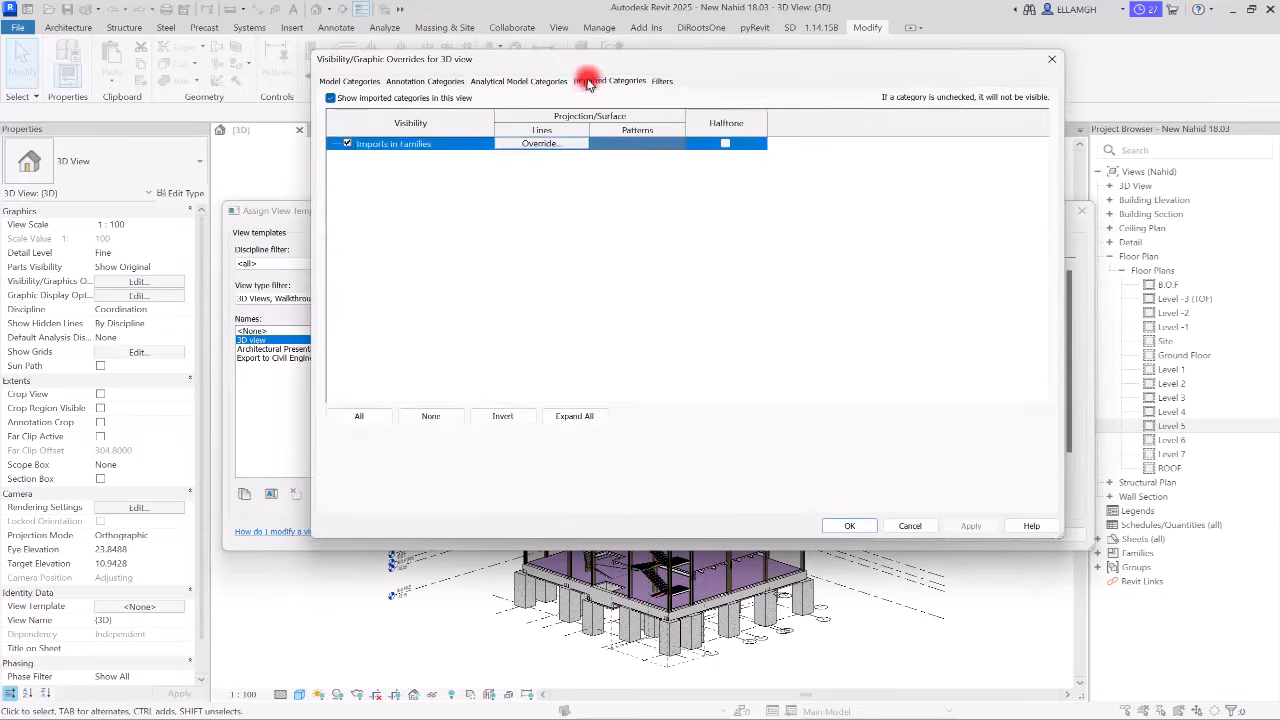
pyautogui.click(662, 81)
pyautogui.click(510, 81)
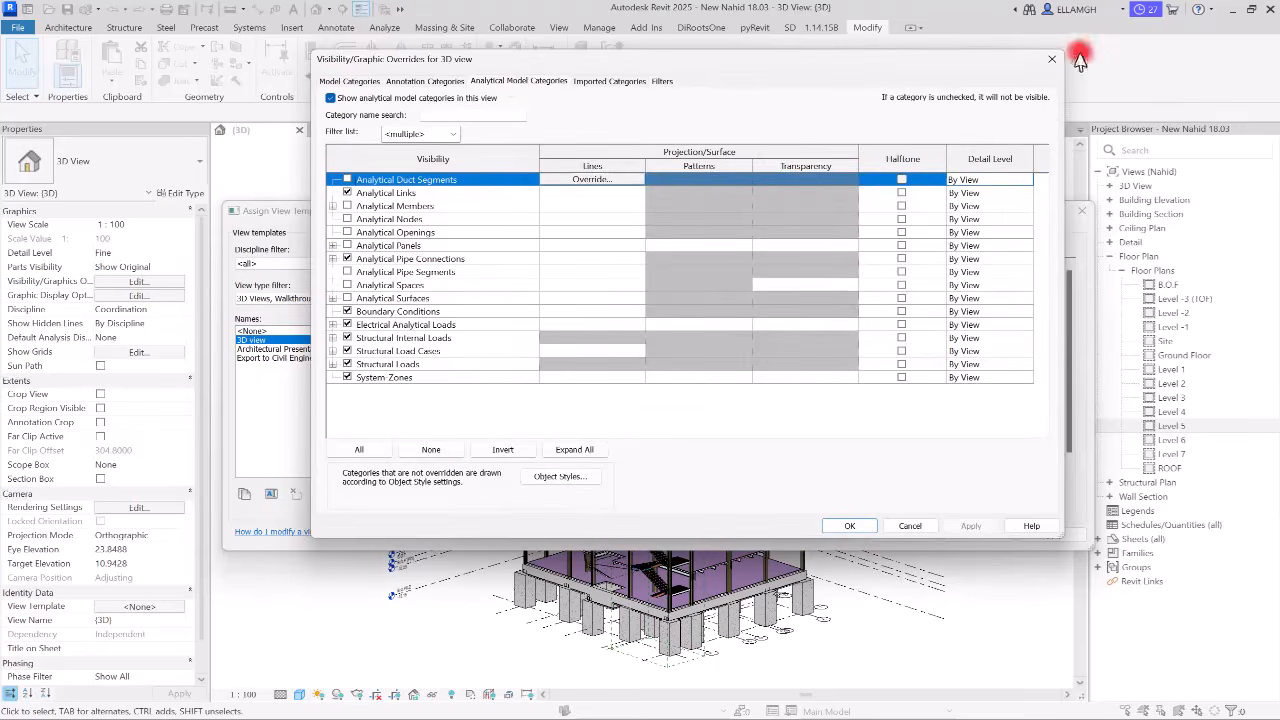
pyautogui.click(1052, 59)
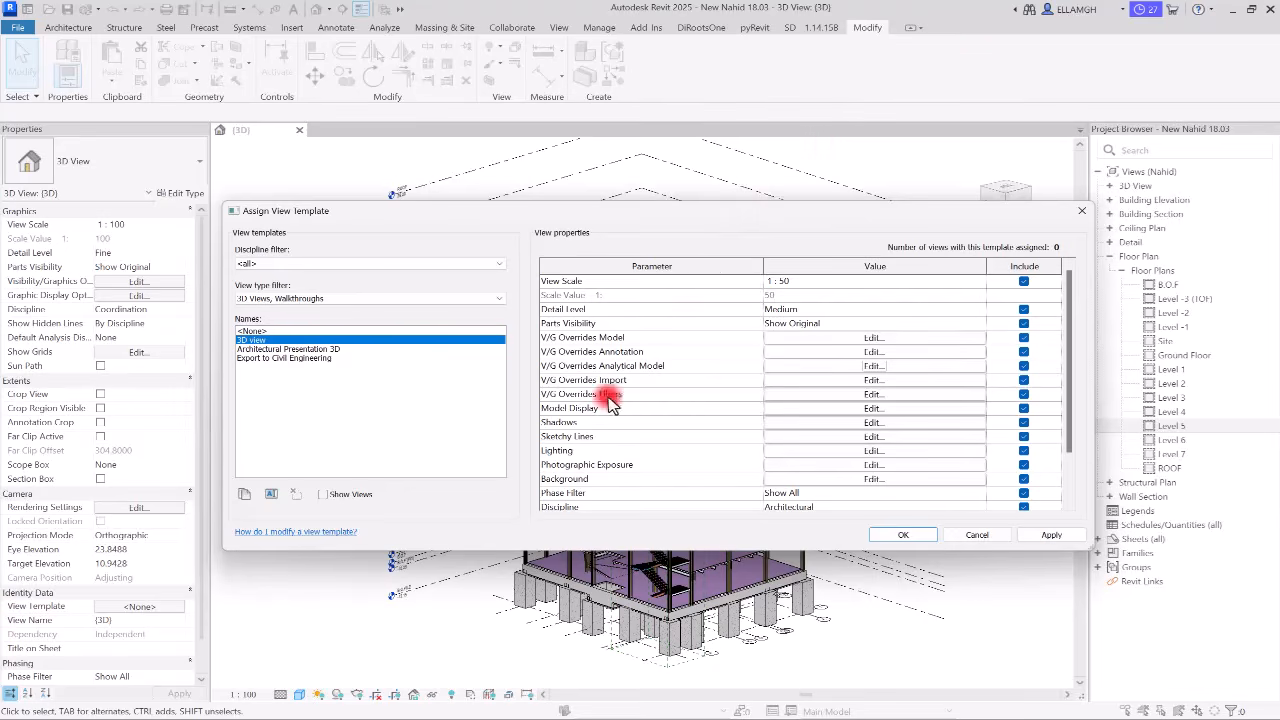
pyautogui.click(790, 396)
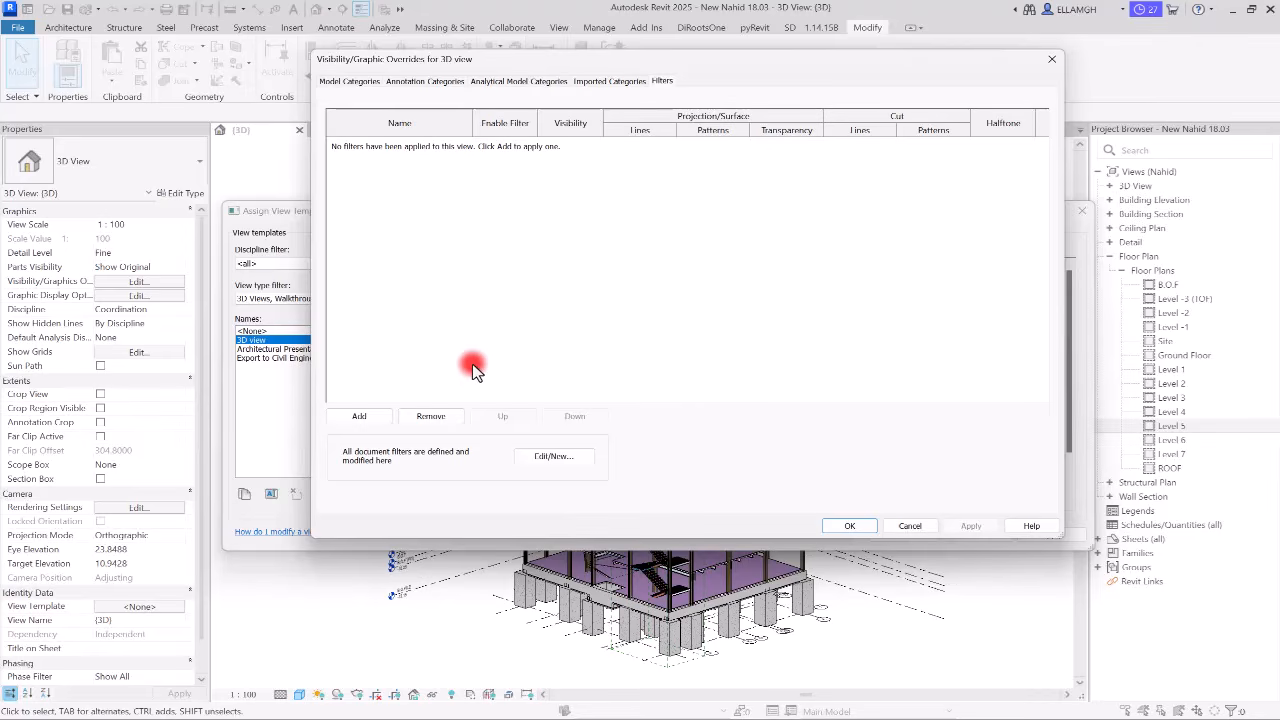
pyautogui.click(1051, 61)
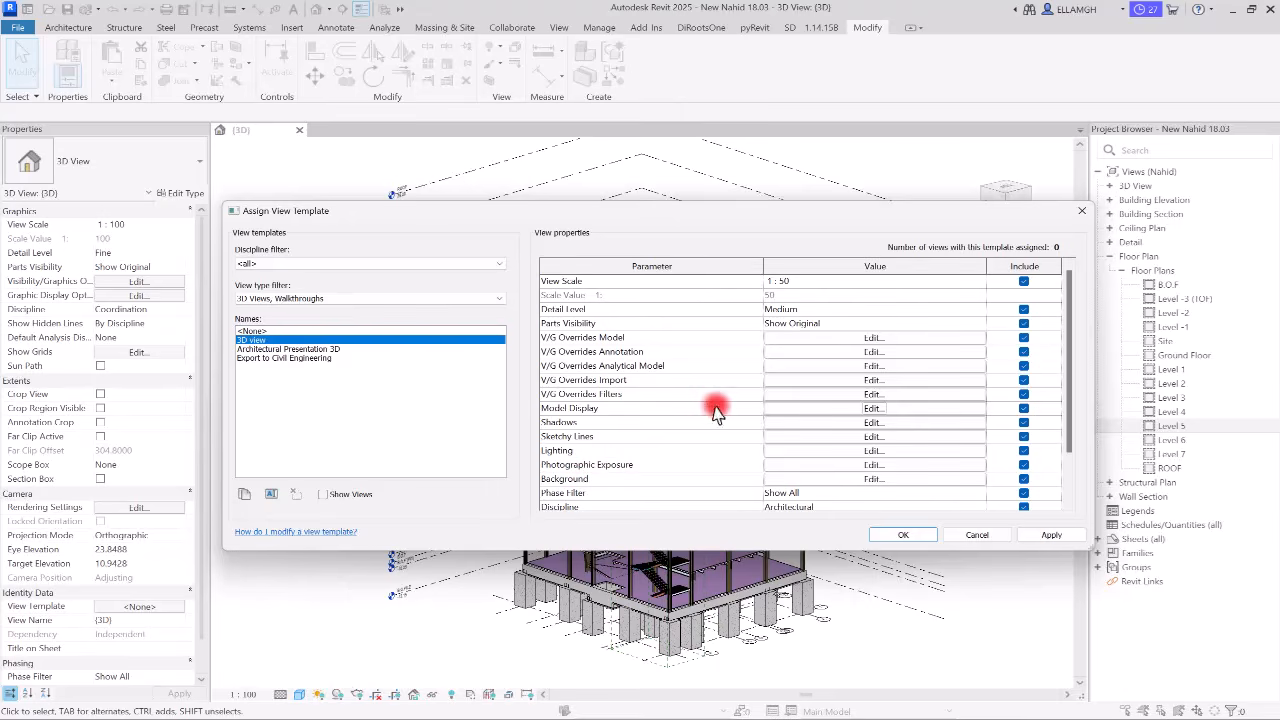
# Enable smooth lines with anti-aliasing in the template's model display, keeping the Shaded style with edges shown.
pyautogui.click(788, 410)
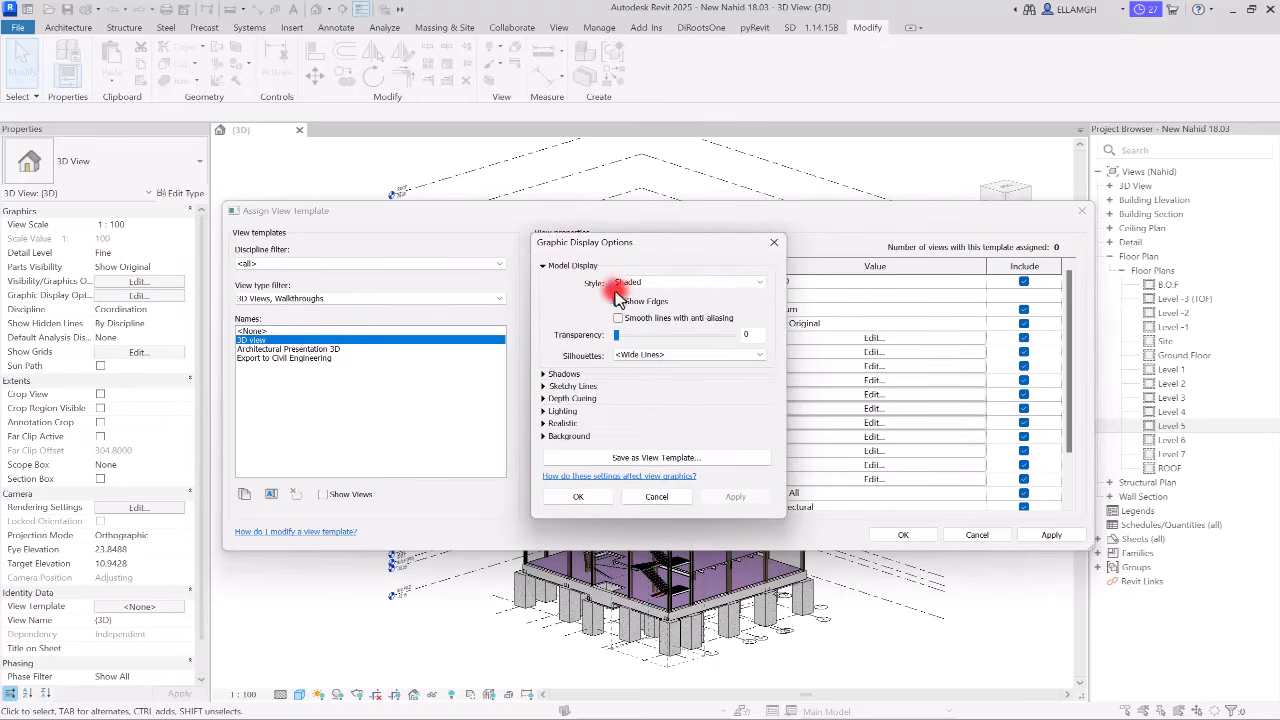
pyautogui.click(618, 300)
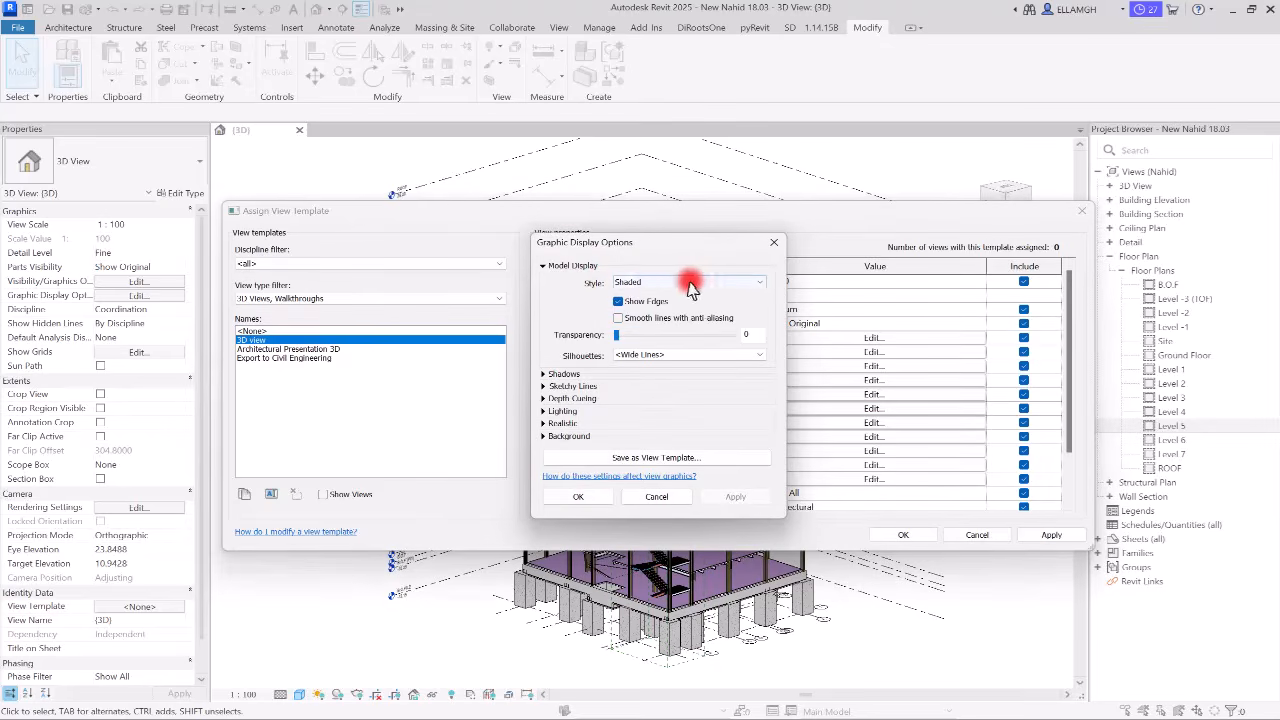
pyautogui.click(750, 285)
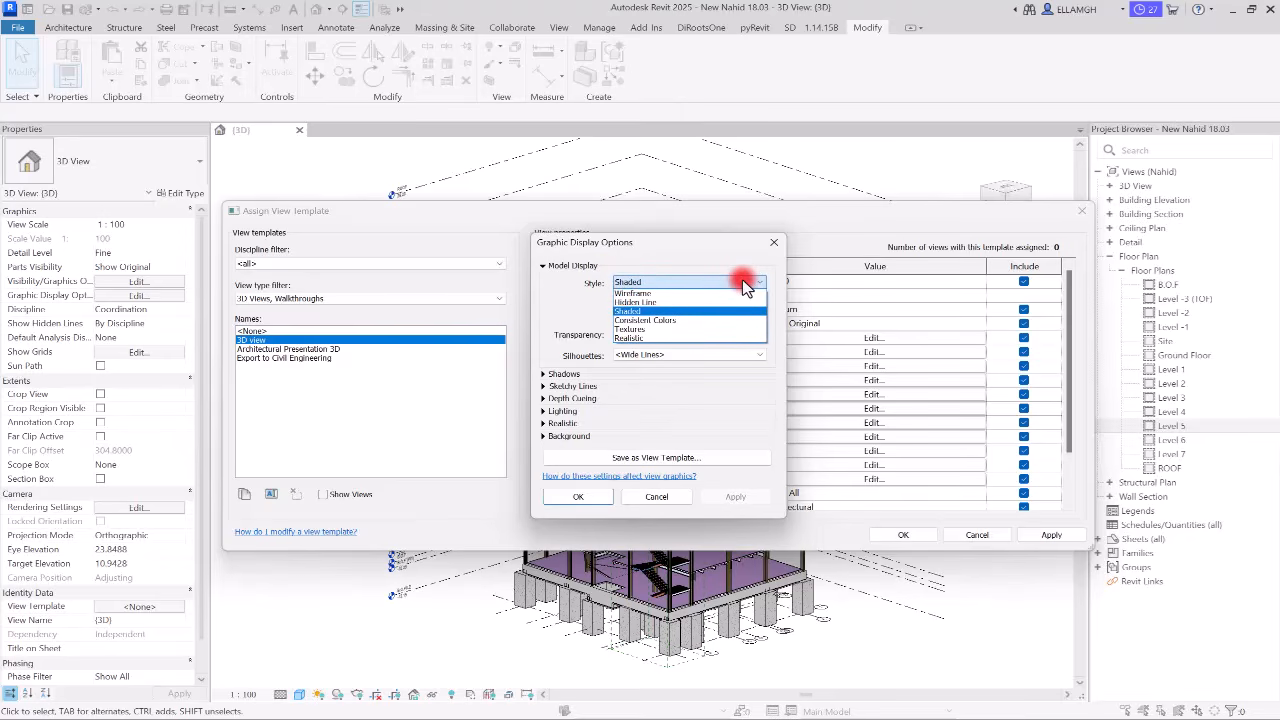
pyautogui.click(612, 311)
pyautogui.click(640, 302)
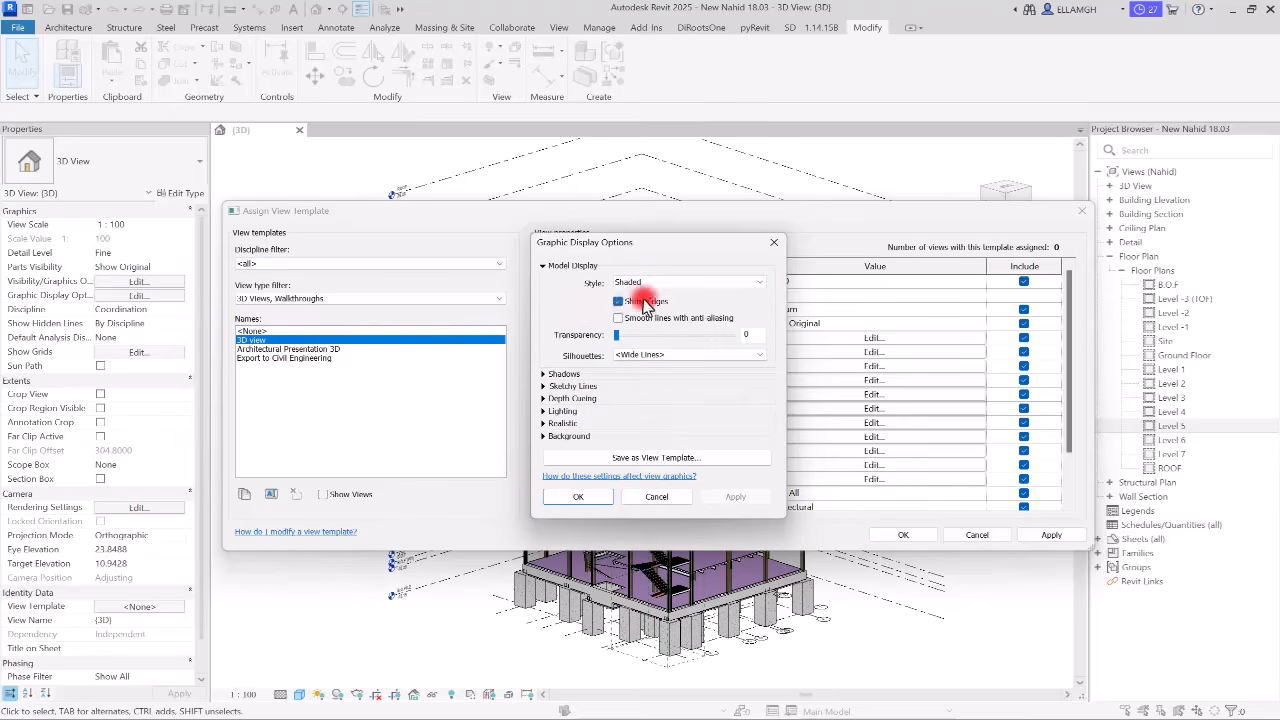
pyautogui.click(620, 302)
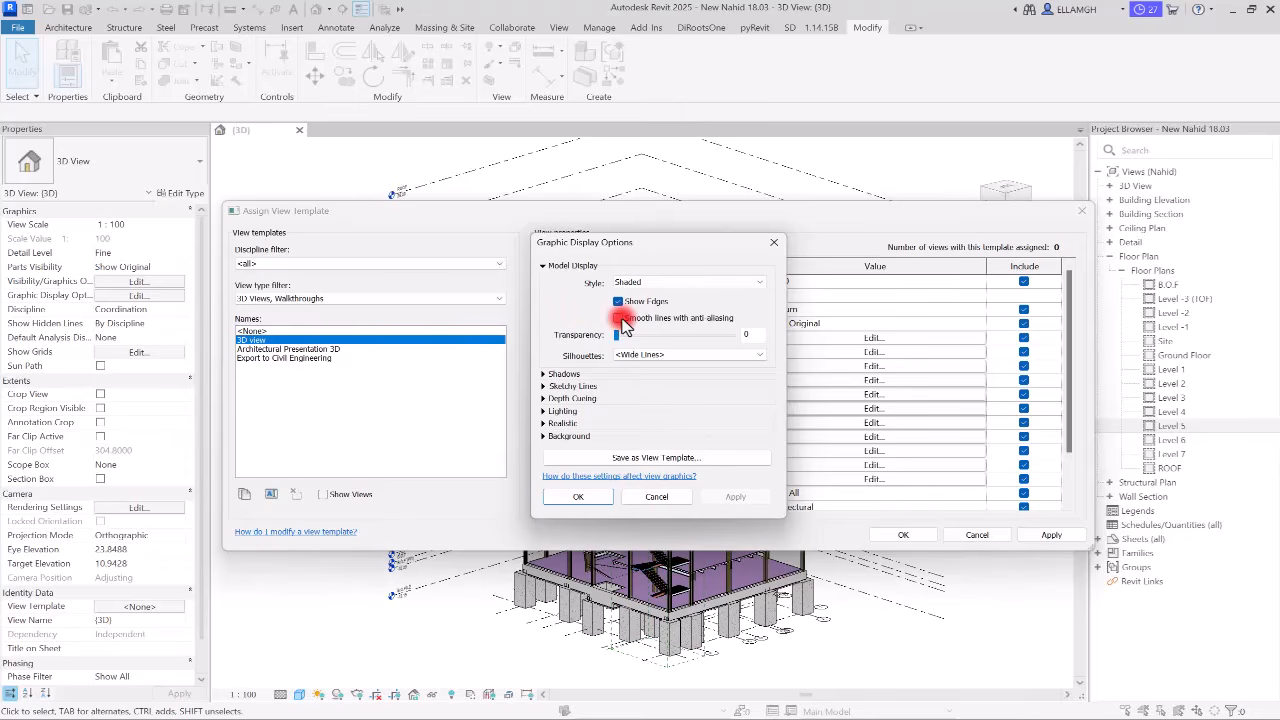
pyautogui.click(619, 318)
pyautogui.click(737, 332)
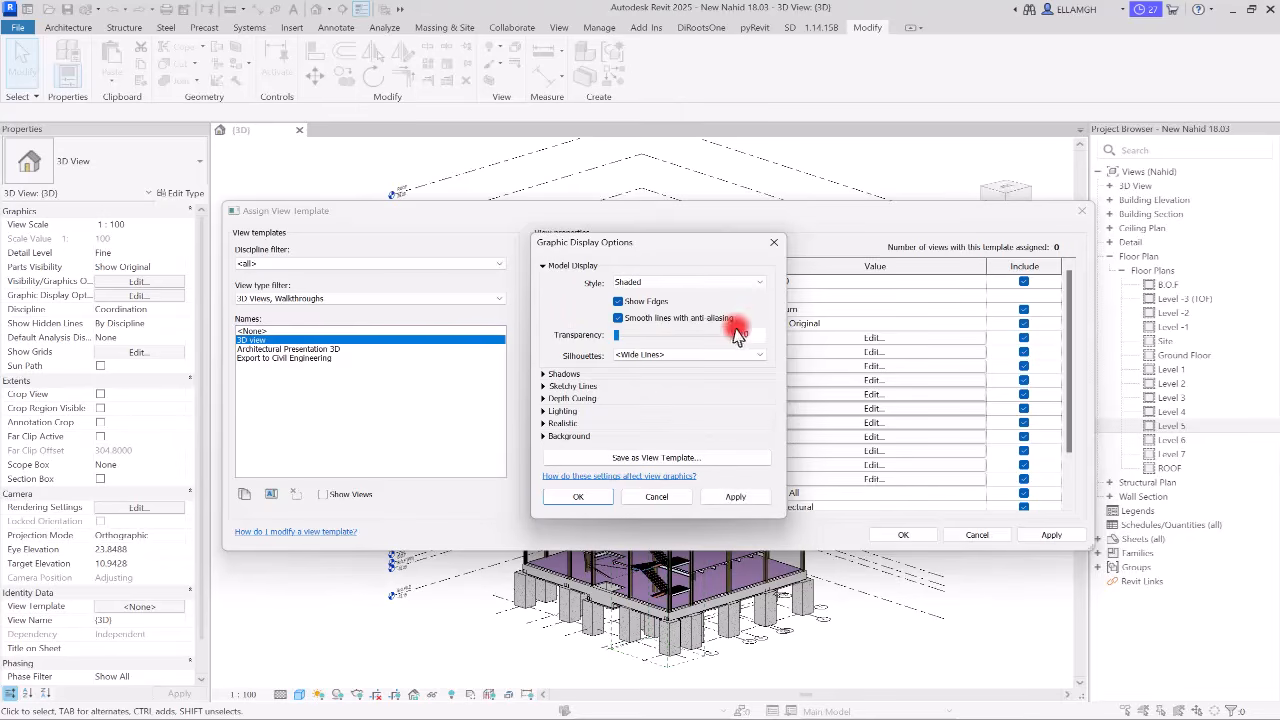
# Check the silhouette line styles, keep <Wide Lines>, and accept the template's model display settings.
pyautogui.click(560, 352)
pyautogui.click(757, 356)
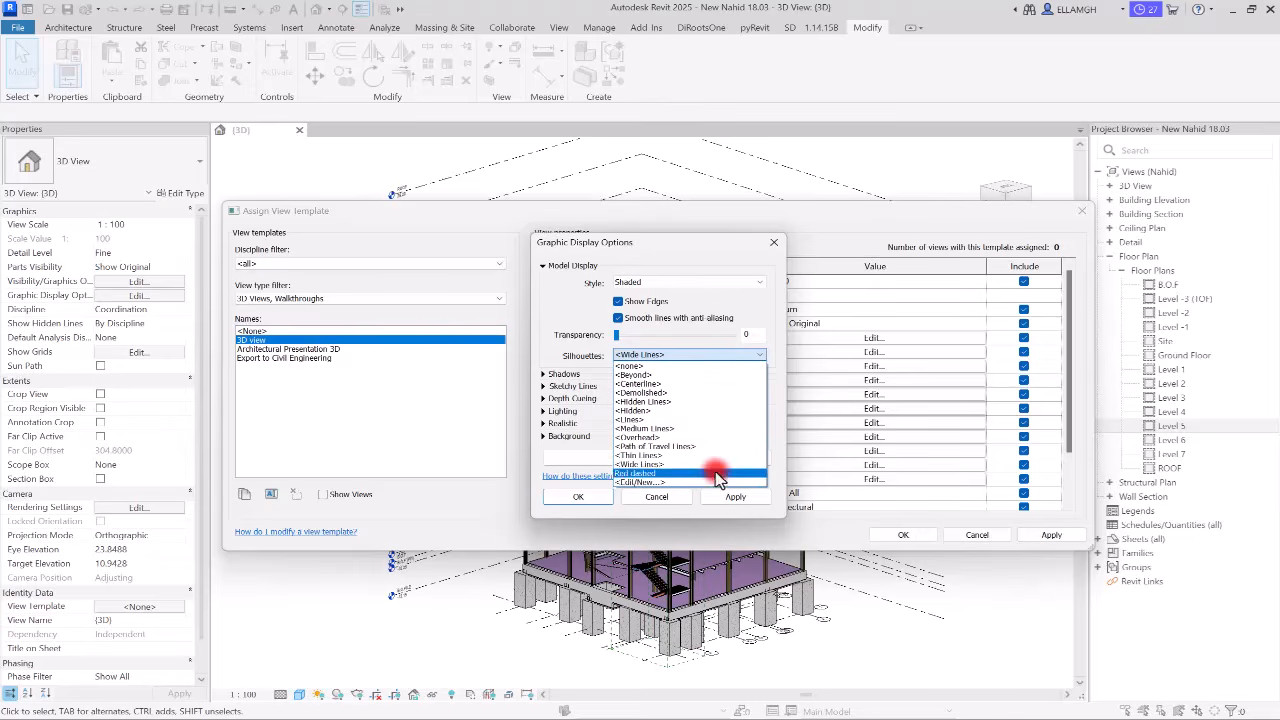
pyautogui.click(566, 356)
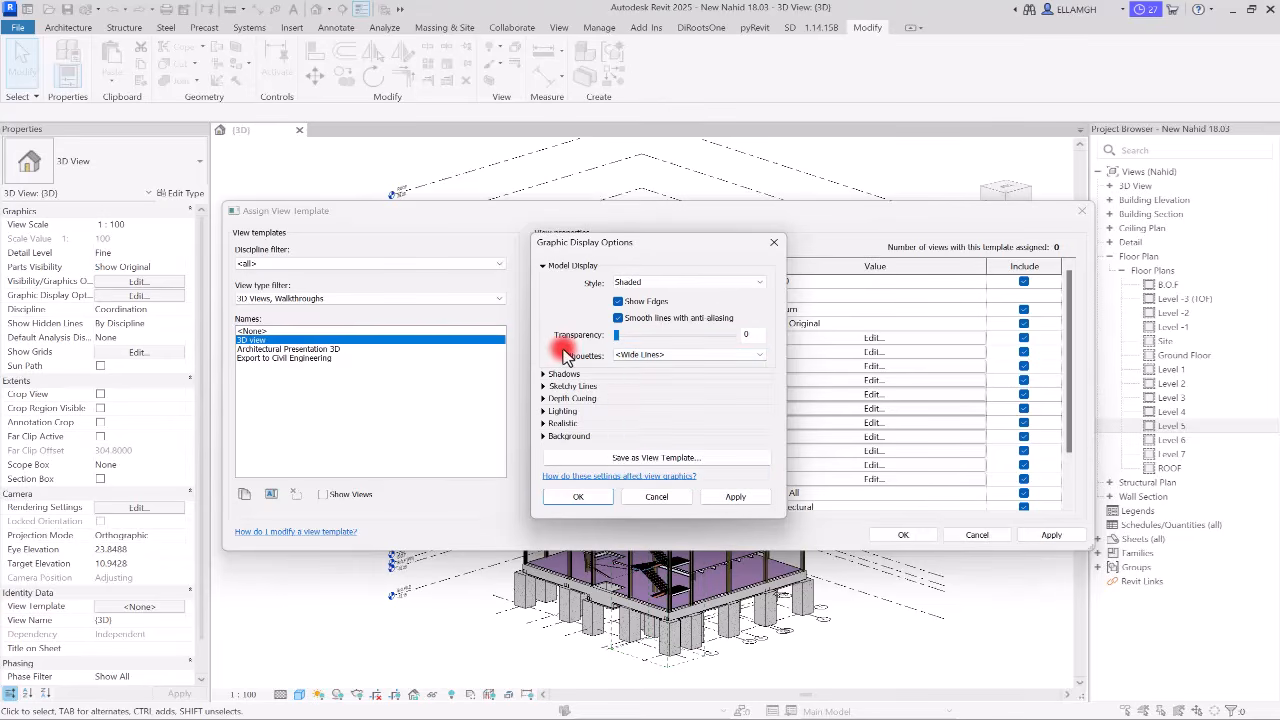
pyautogui.click(578, 496)
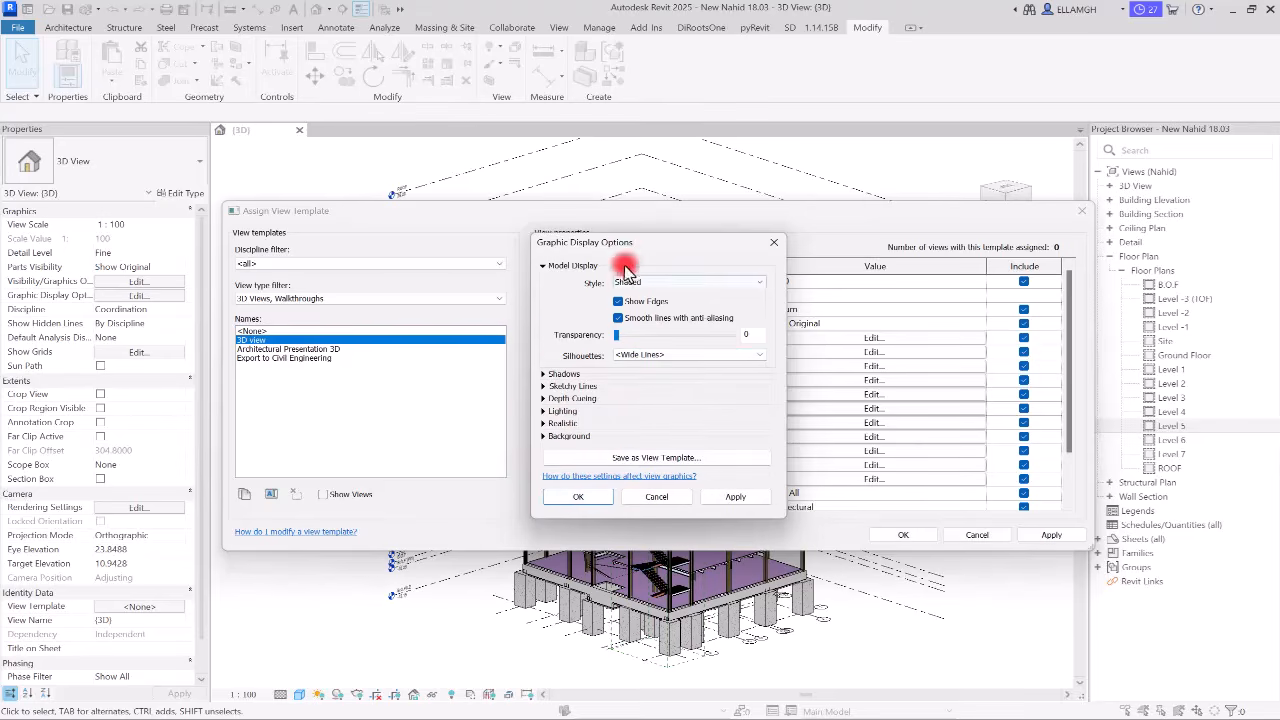
pyautogui.moveTo(630, 242); pyautogui.dragTo(876, 238)
pyautogui.click(813, 497)
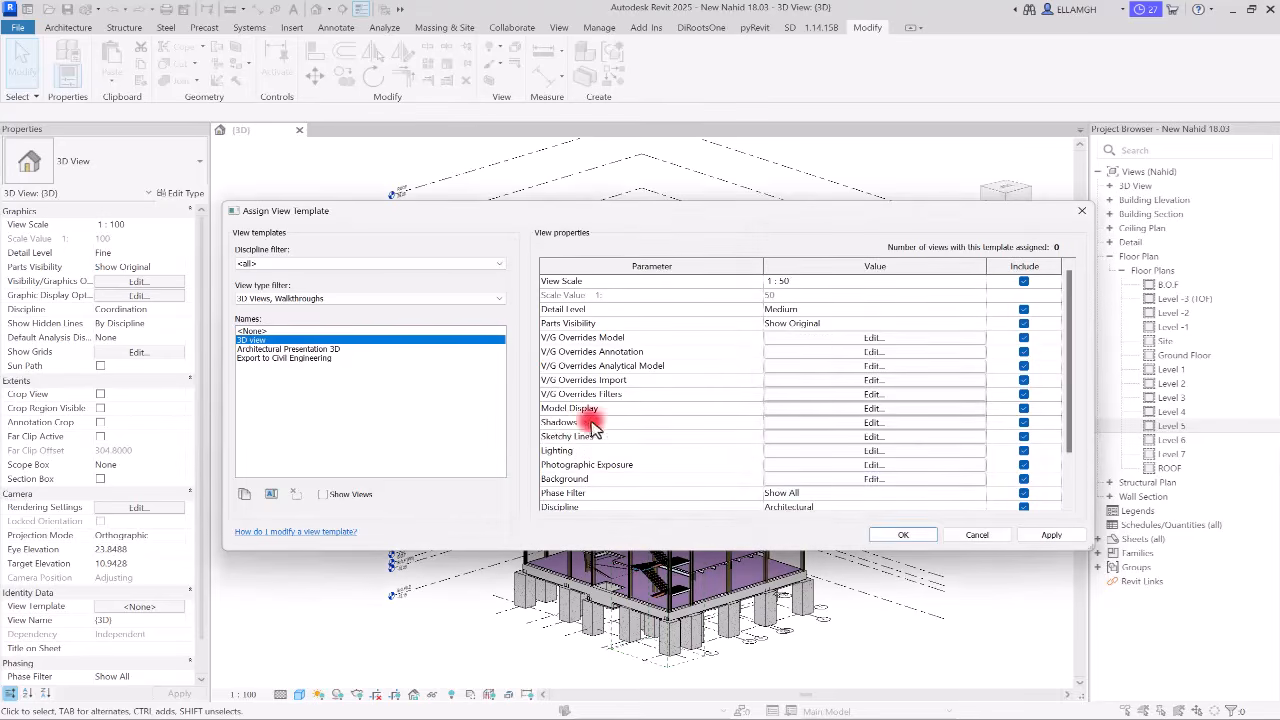
# Set the template to show only ambient shadows, and enable sketchy lines with jitter 0 and extension 2.
pyautogui.click(846, 423)
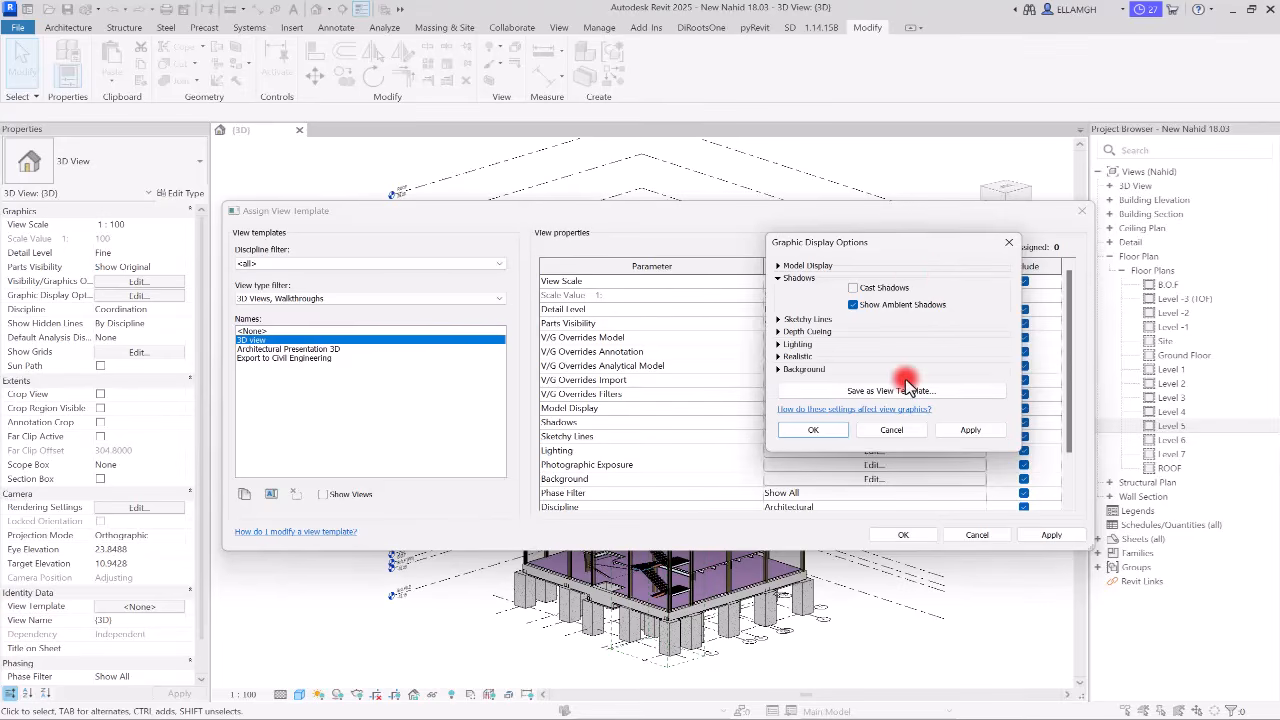
pyautogui.click(813, 430)
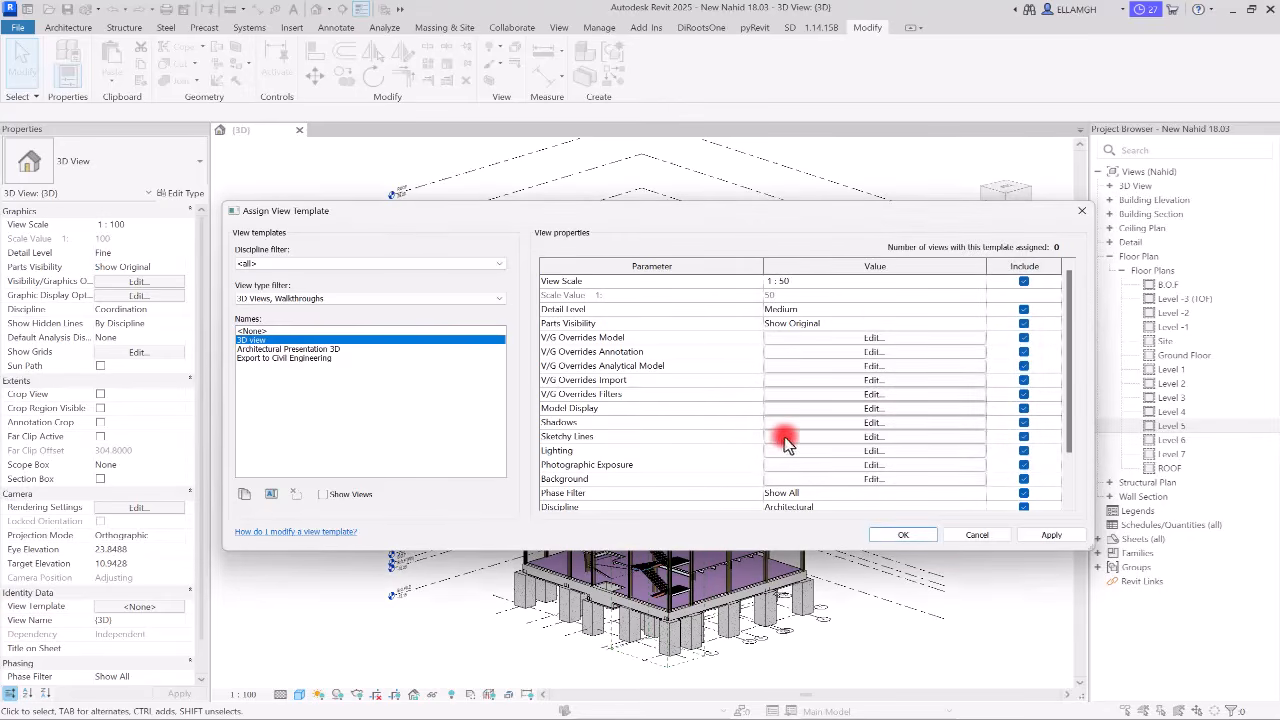
pyautogui.click(862, 437)
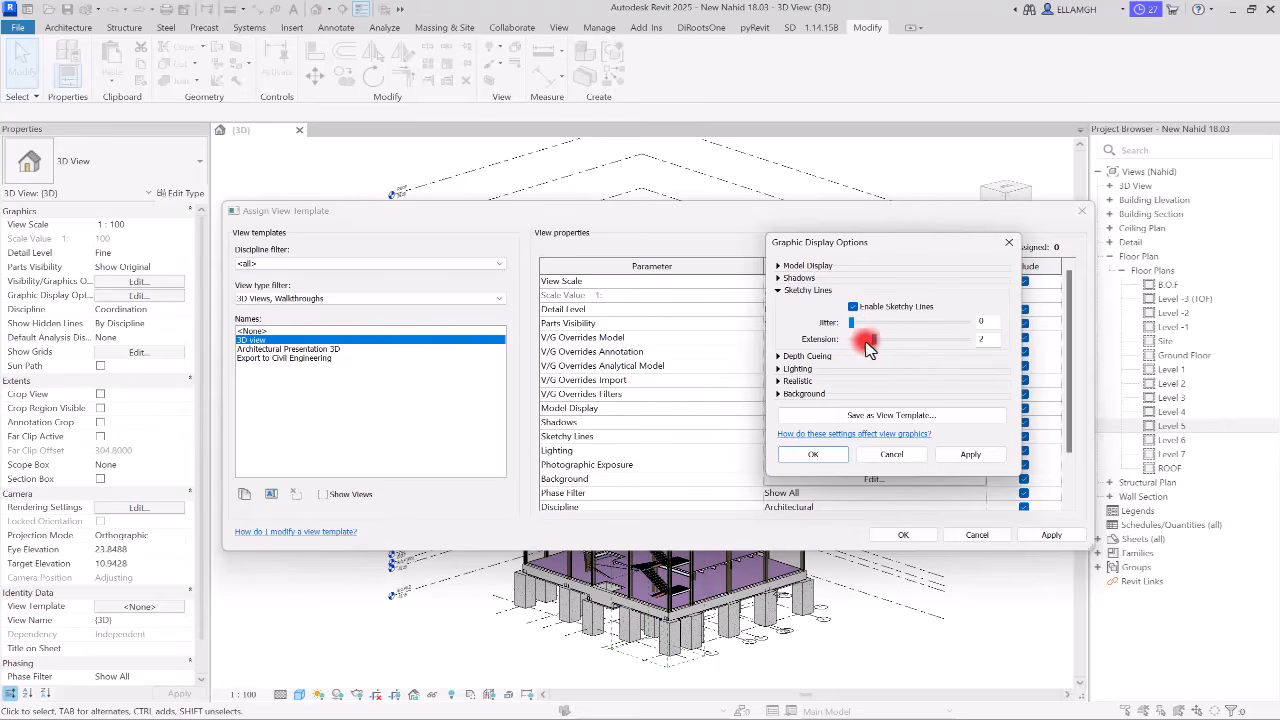
pyautogui.click(810, 456)
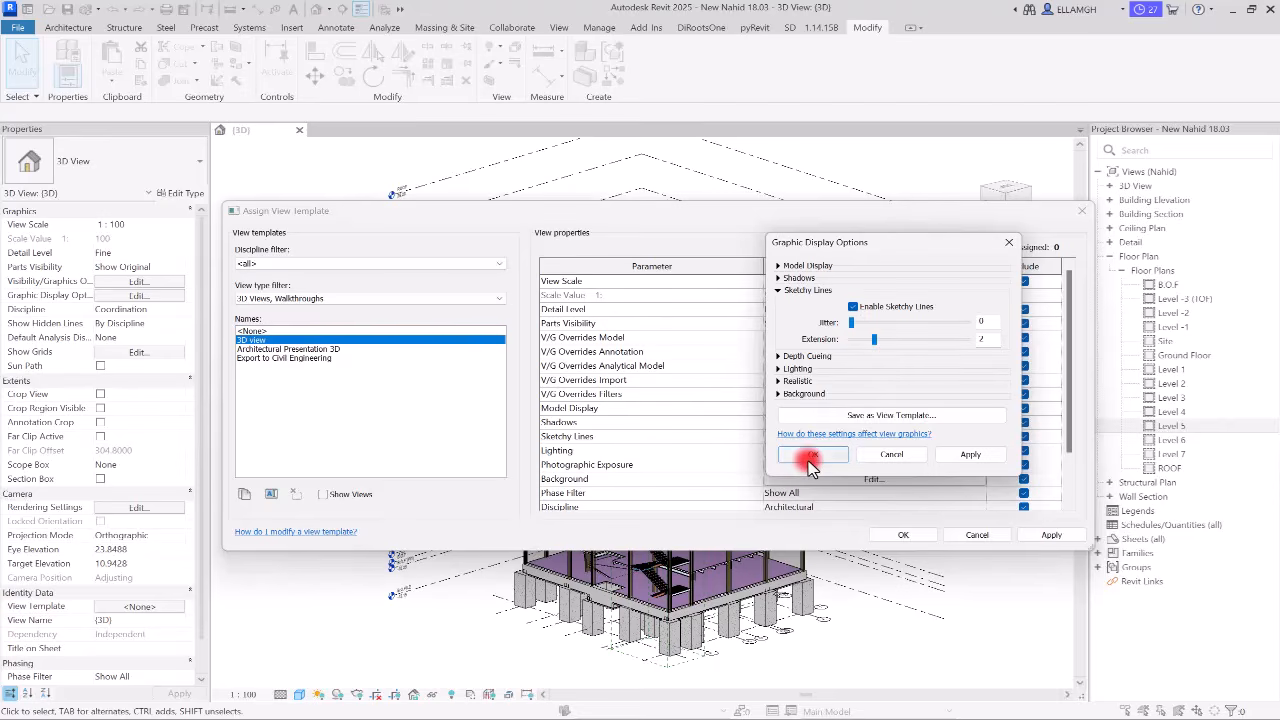
# Review the template's lighting and photographic exposure settings without changing them.
pyautogui.click(785, 452)
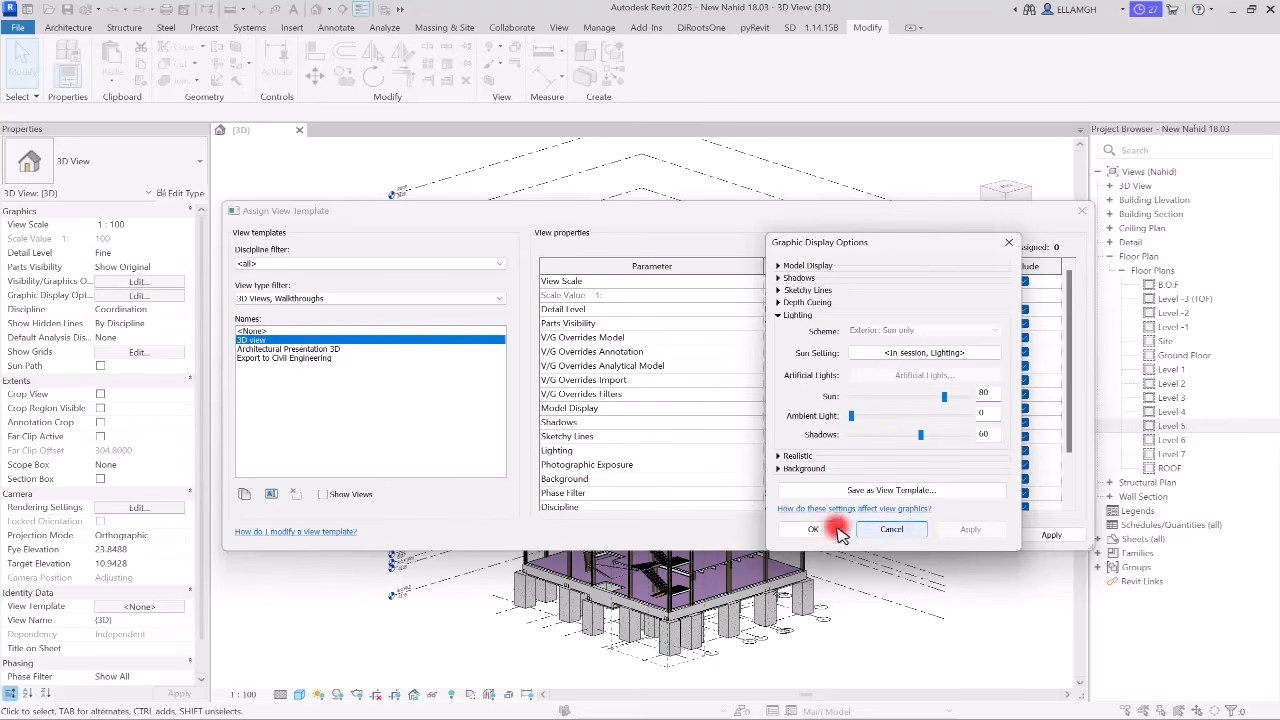
pyautogui.click(900, 528)
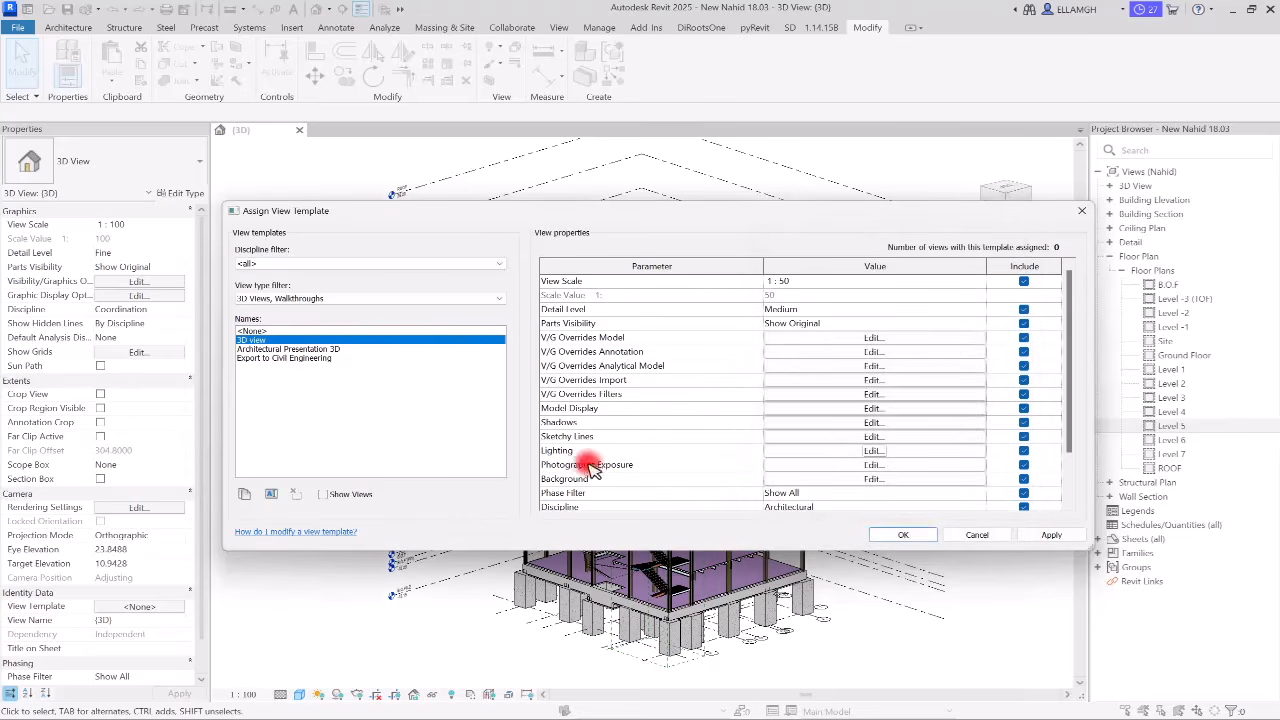
pyautogui.scroll(-2, 772, 472)
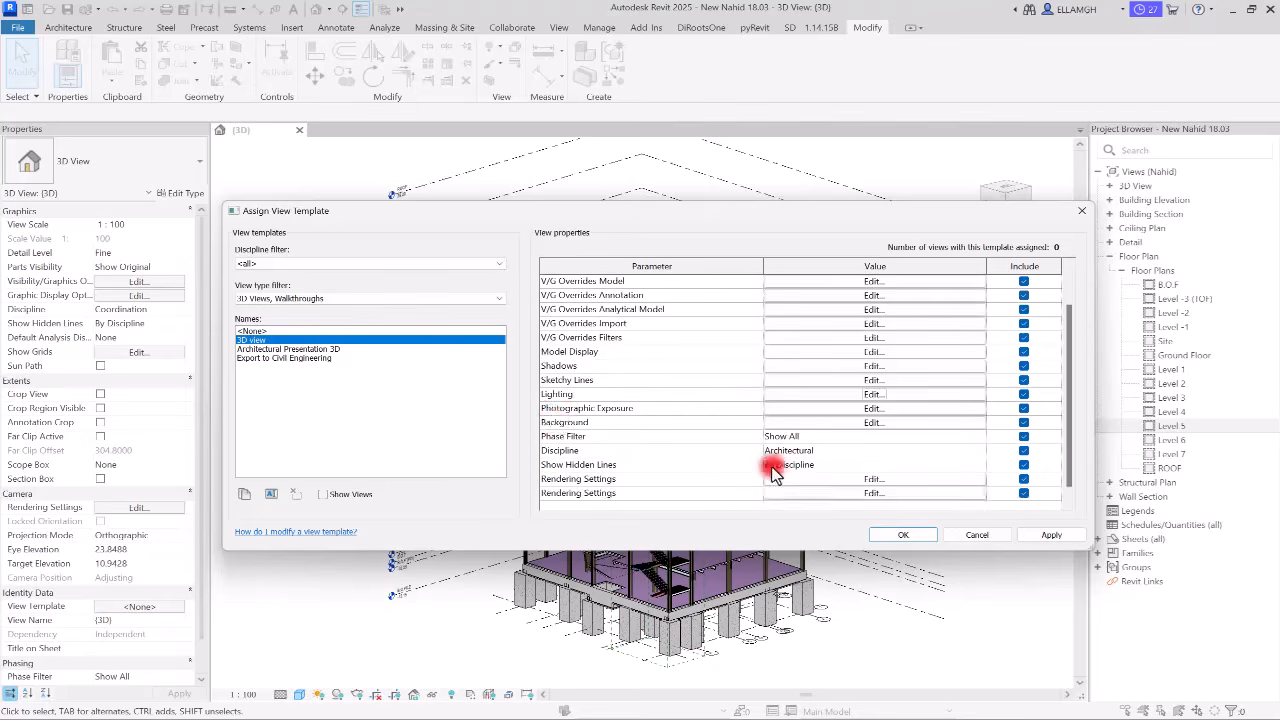
pyautogui.click(826, 410)
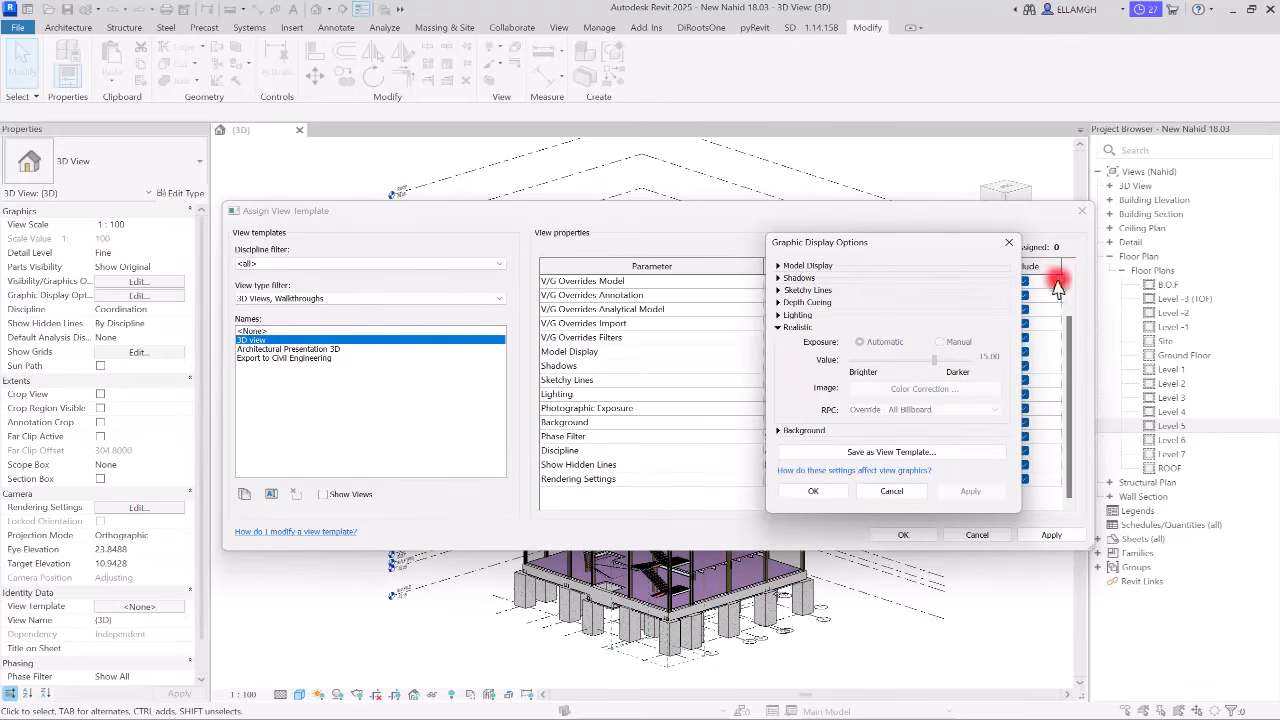
pyautogui.click(1009, 242)
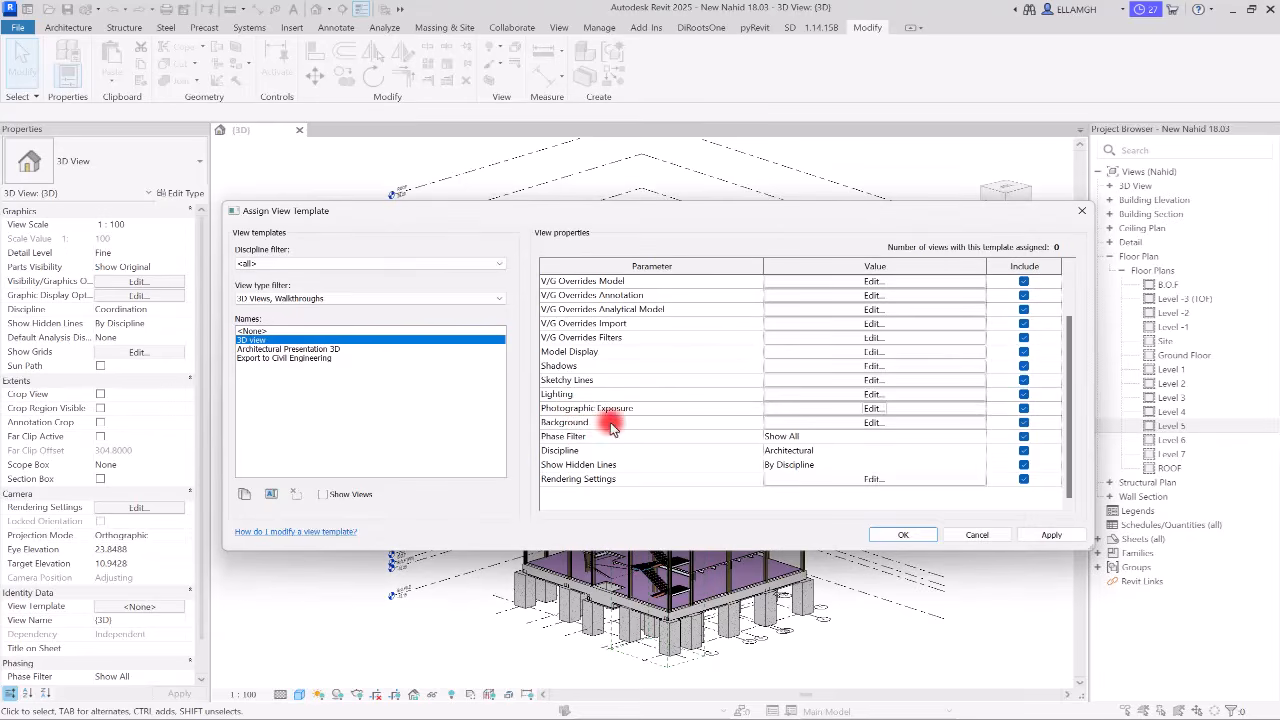
# Try the Sky and Image background options for the template, and return the background to None.
pyautogui.click(782, 423)
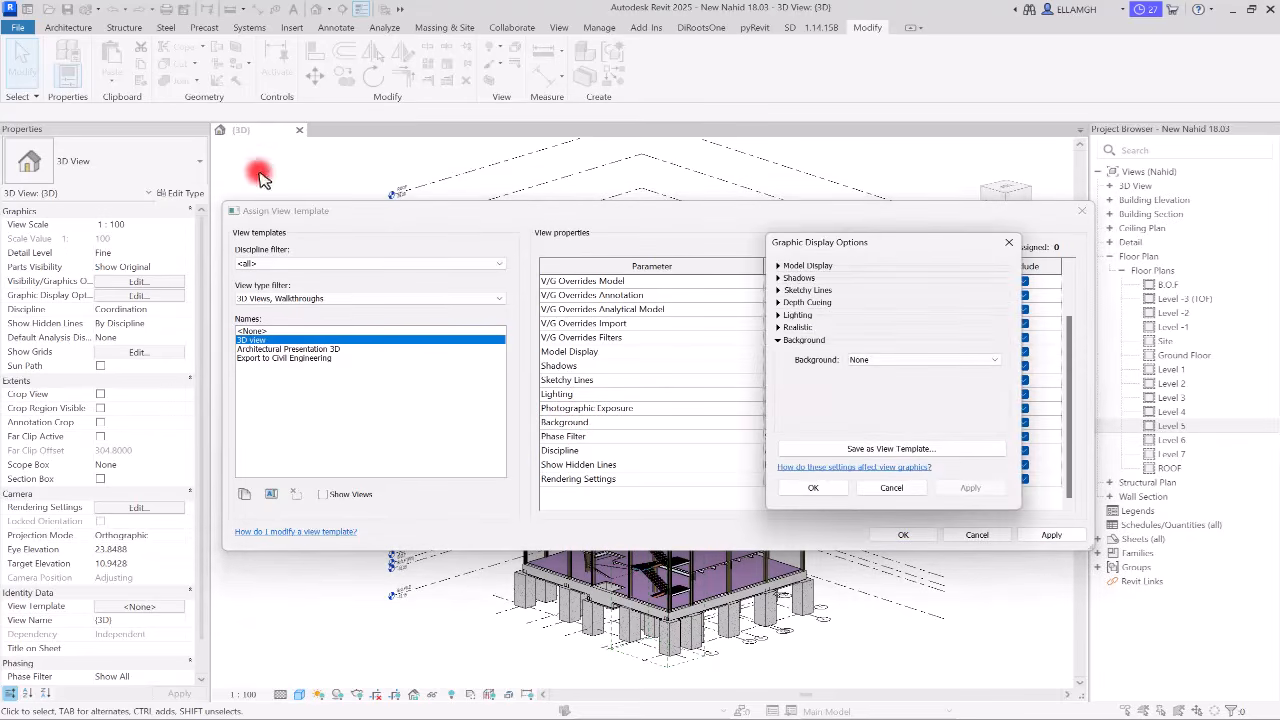
pyautogui.click(877, 365)
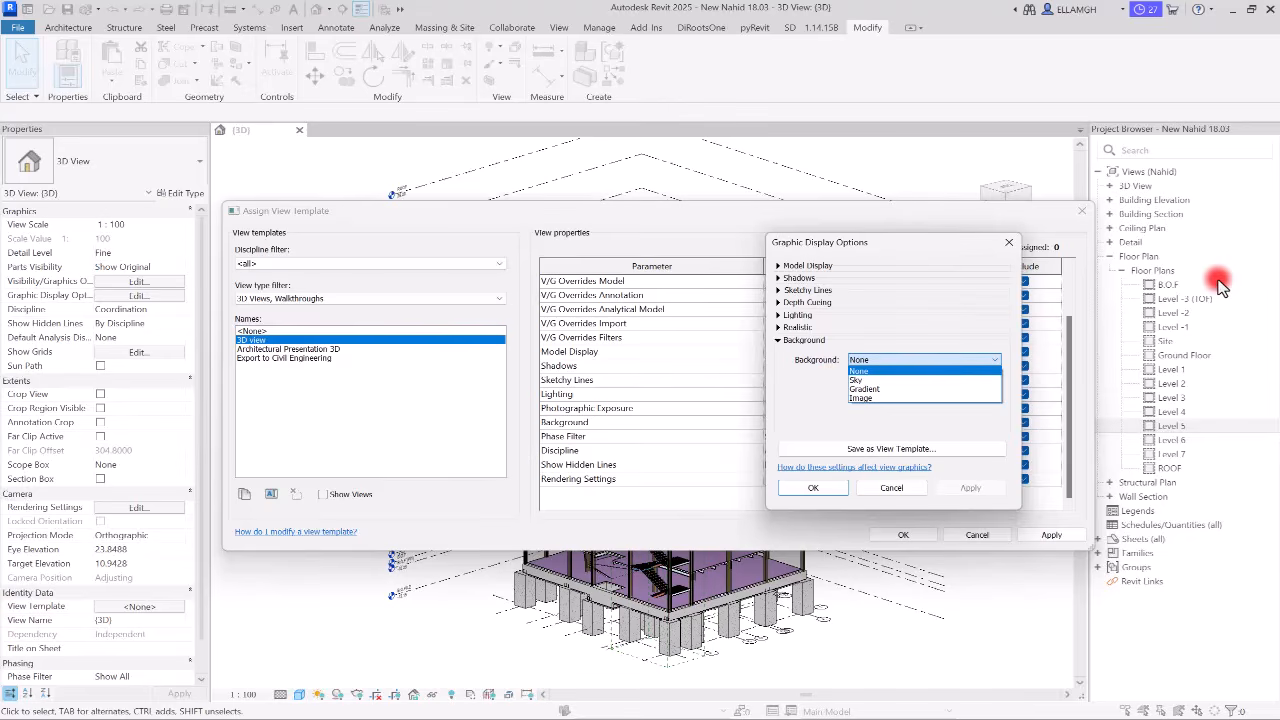
pyautogui.click(875, 383)
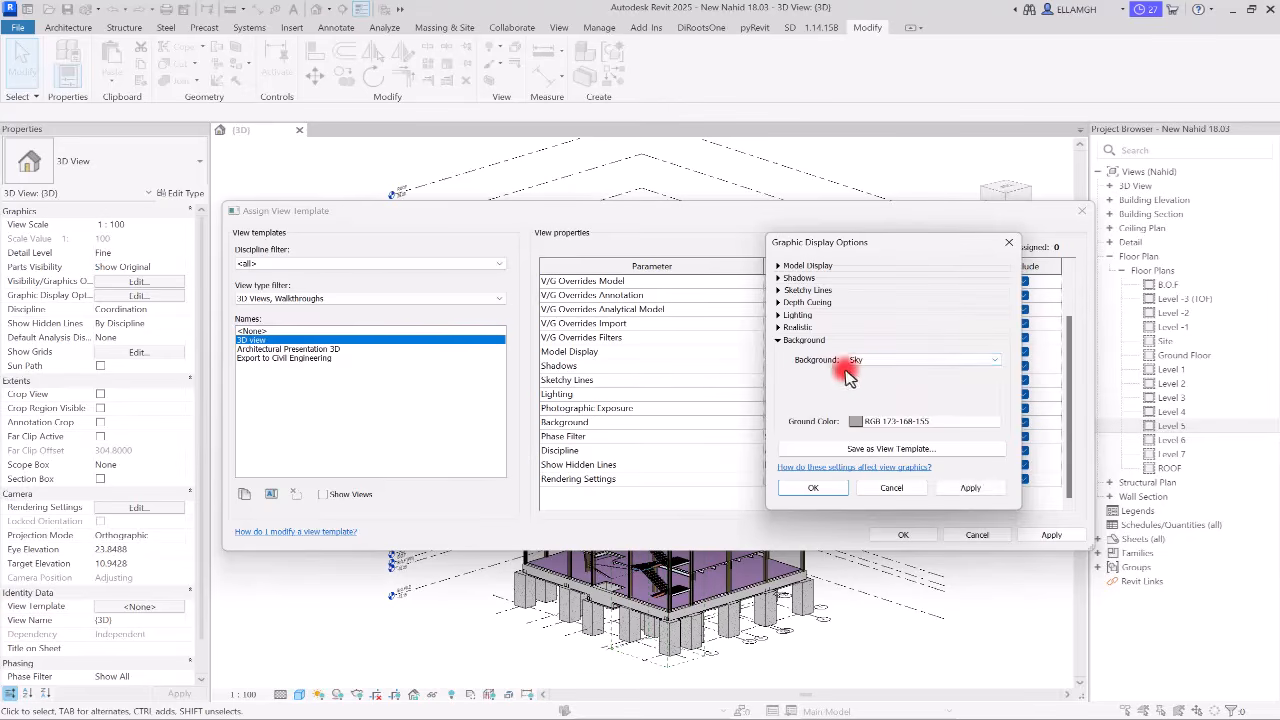
pyautogui.click(875, 360)
pyautogui.click(870, 398)
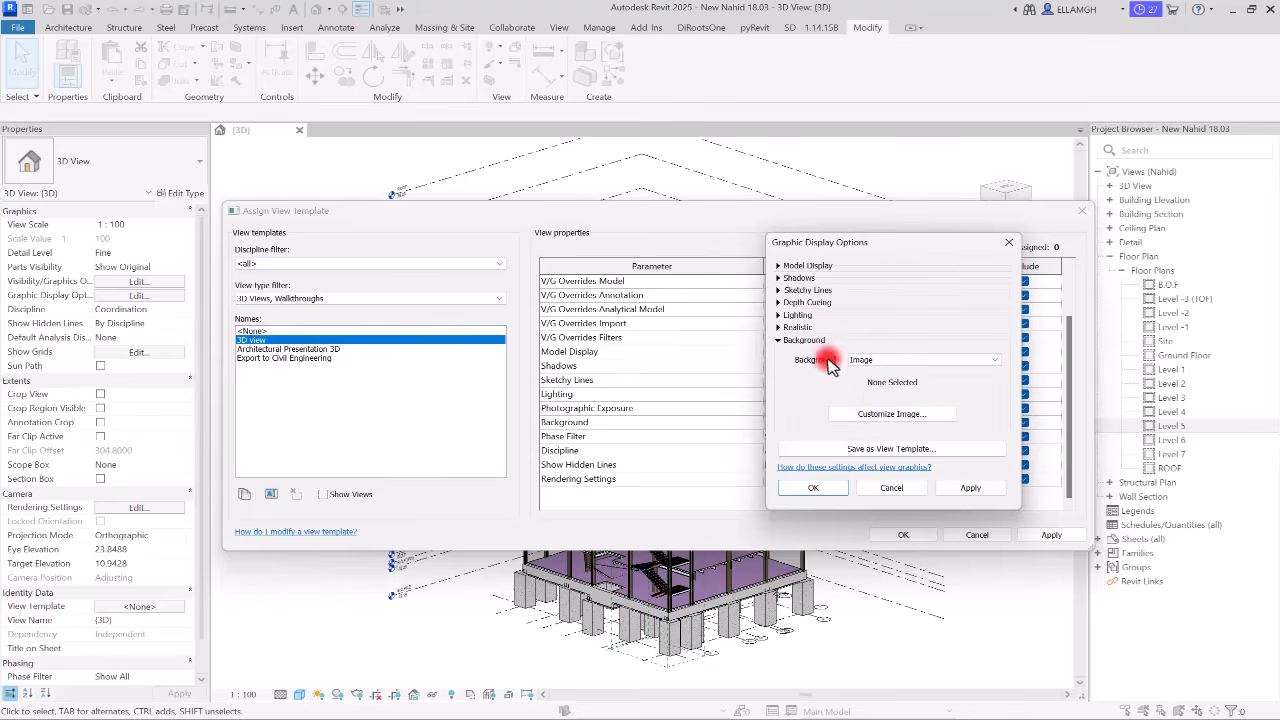
pyautogui.click(852, 360)
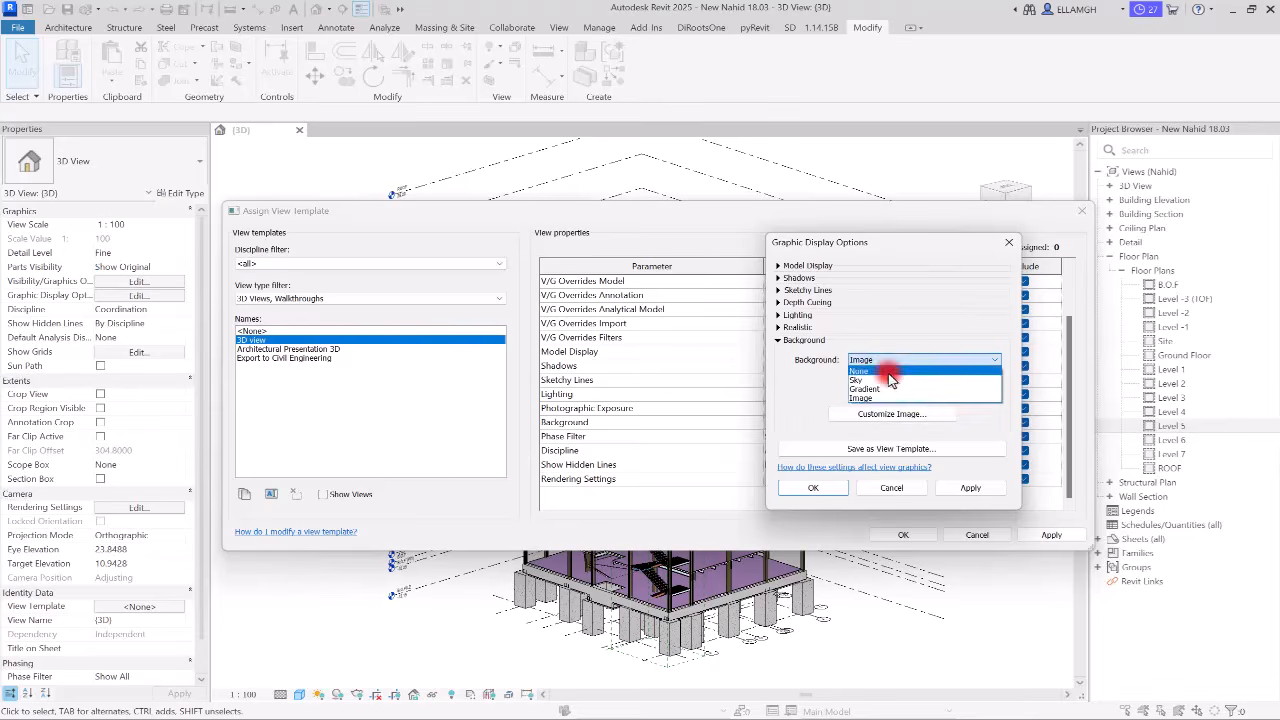
pyautogui.click(856, 375)
pyautogui.click(808, 480)
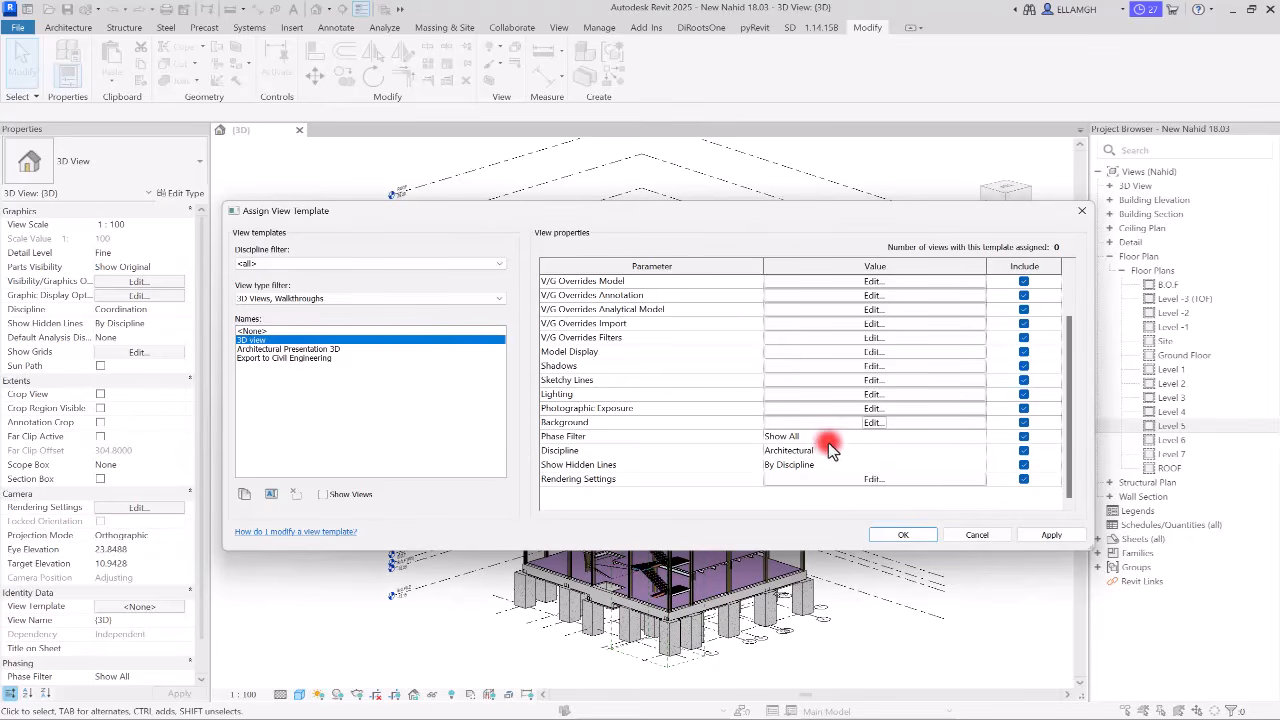
# Set the template's discipline to Structural and keep its hidden lines shown By Discipline.
pyautogui.click(978, 450)
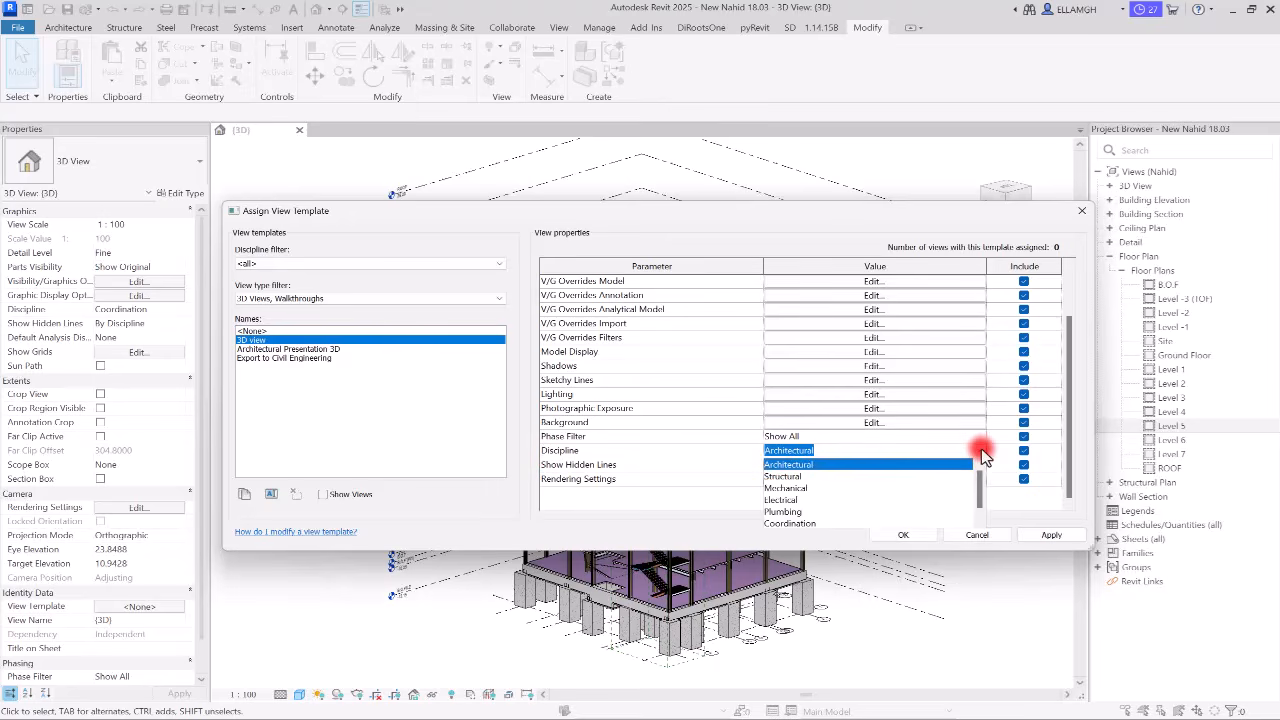
pyautogui.click(785, 477)
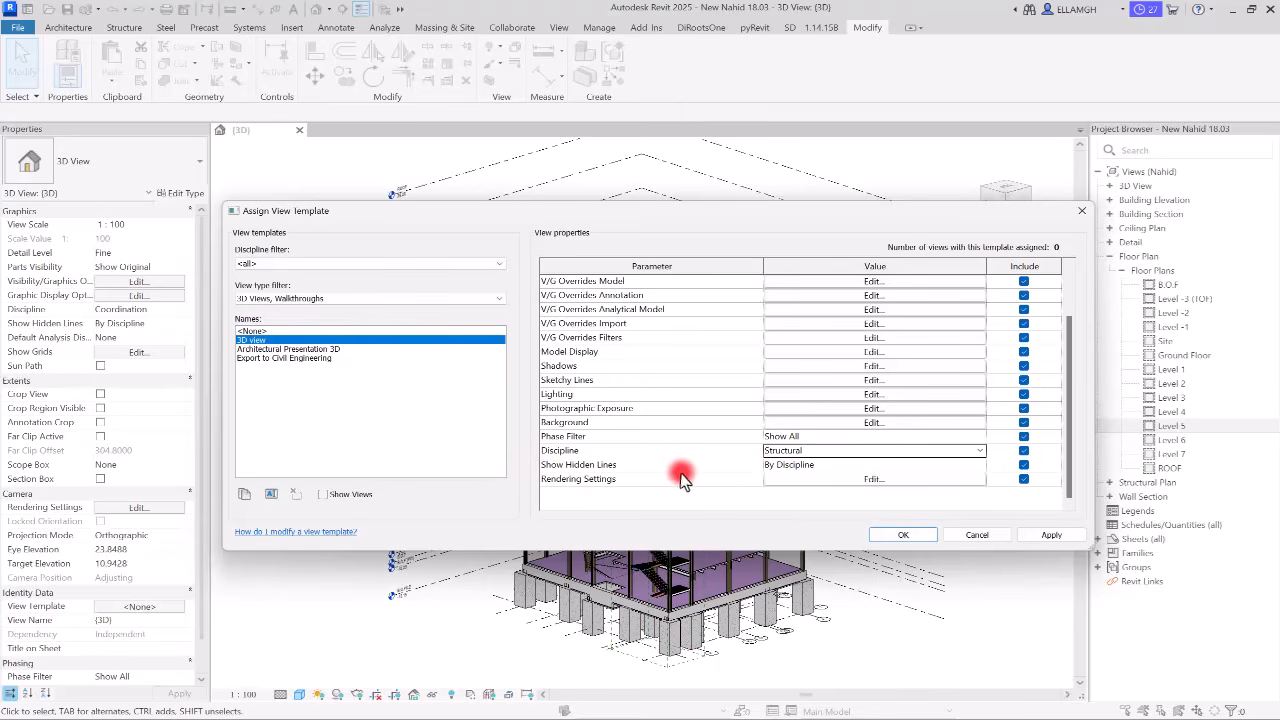
pyautogui.click(975, 465)
pyautogui.click(978, 465)
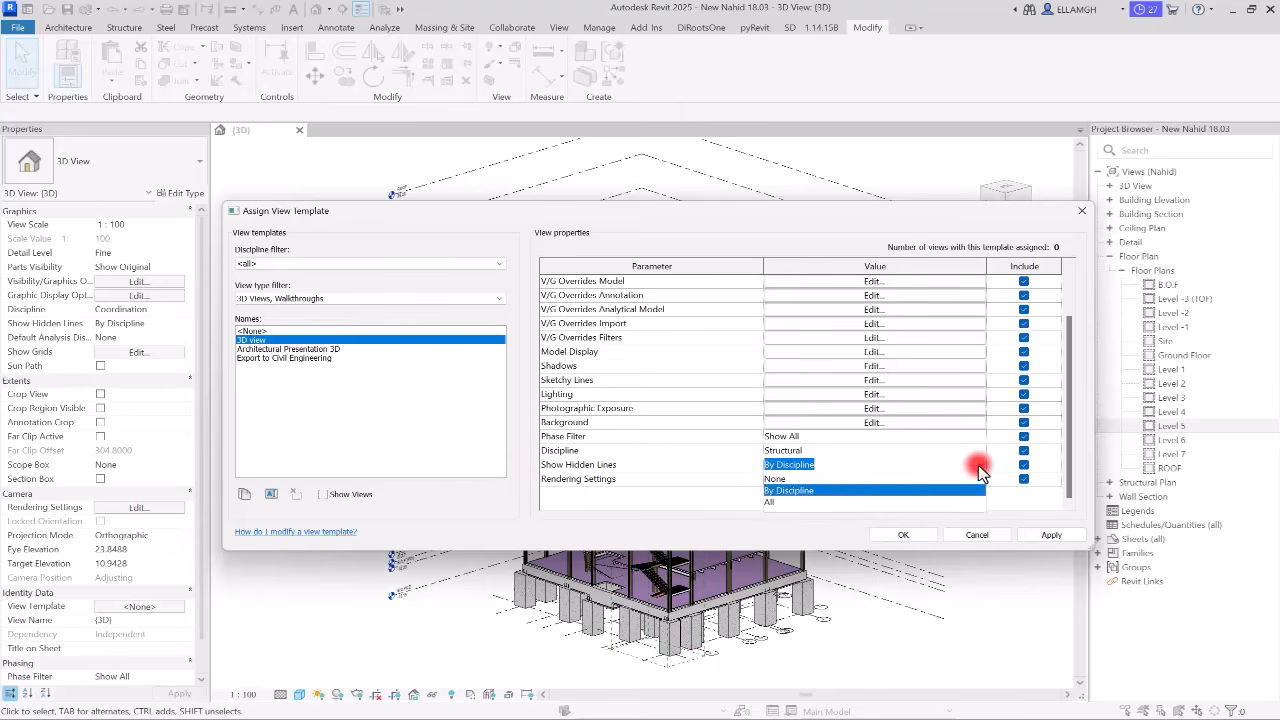
pyautogui.click(978, 465)
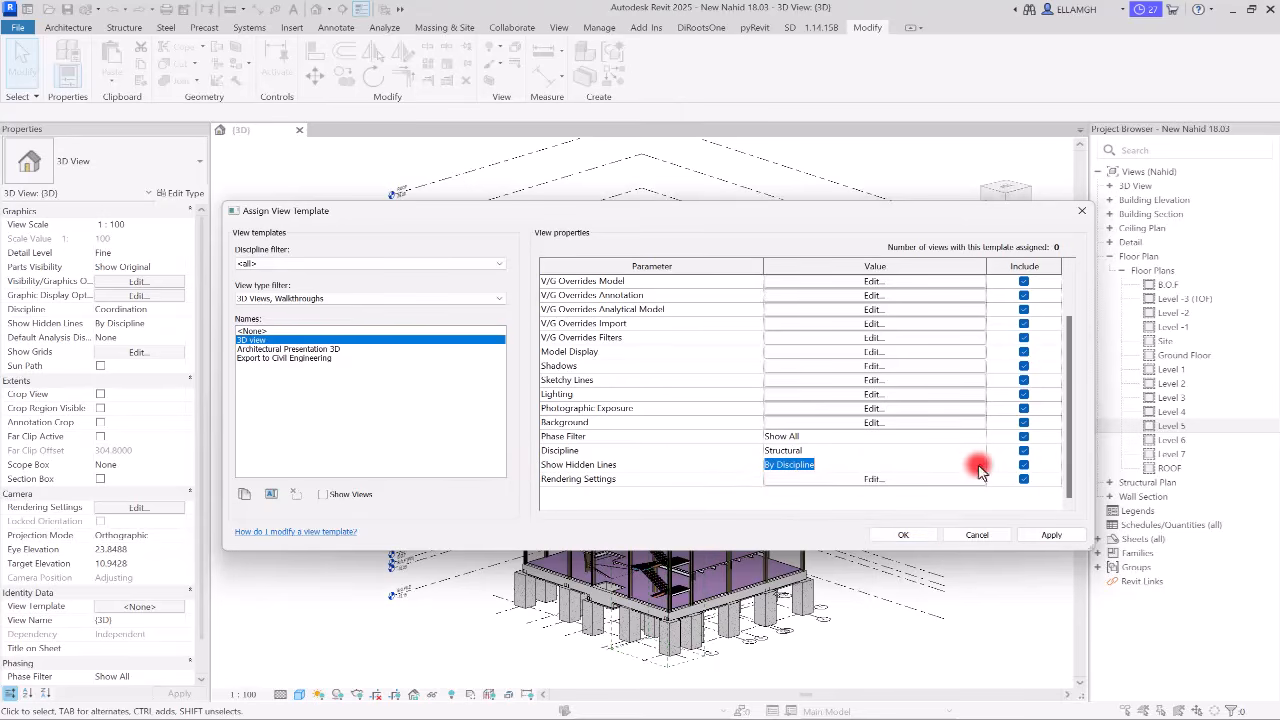
# Review the template's rendering settings and close them without changes.
pyautogui.click(822, 479)
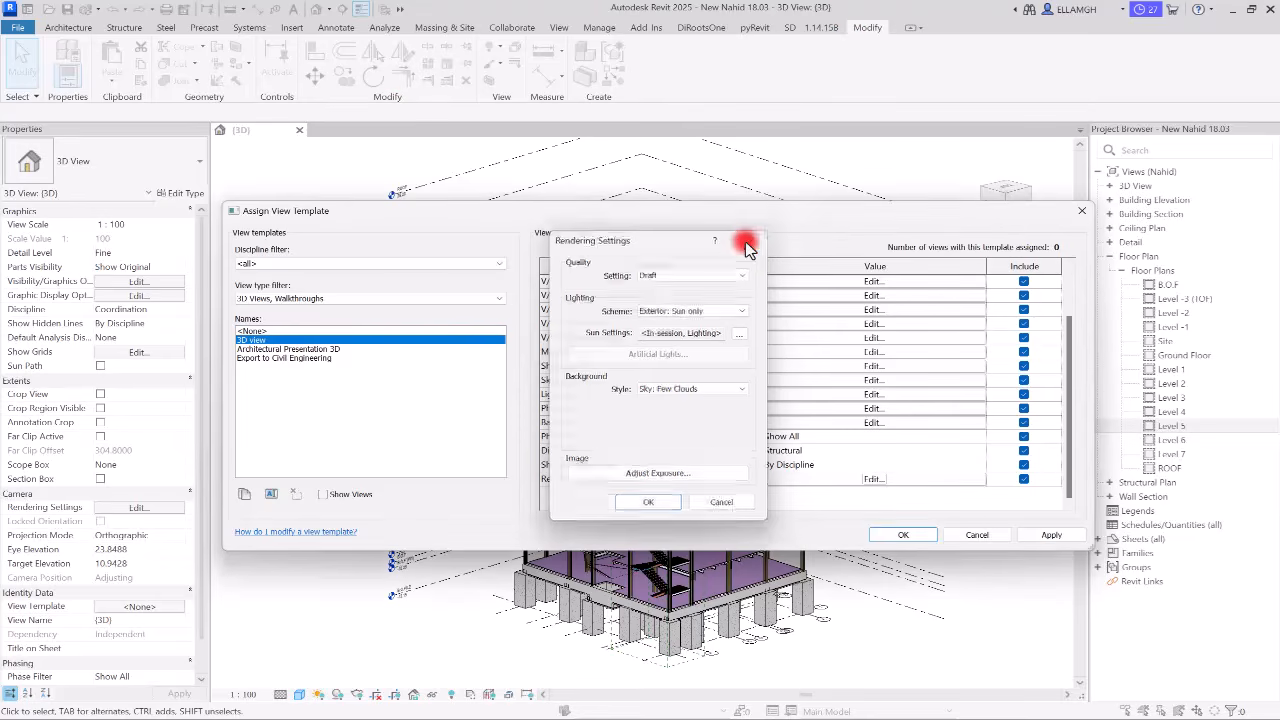
pyautogui.click(749, 243)
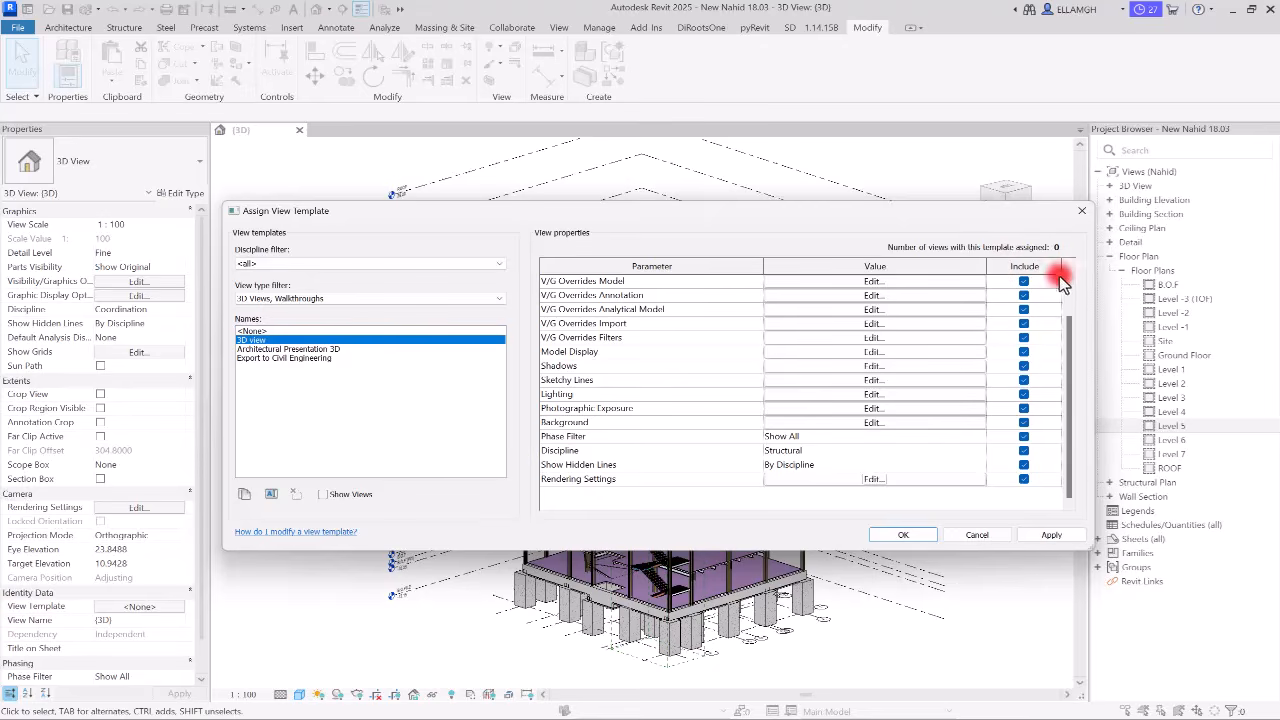
# Exclude the import overrides from the template, include them again, and assign the 3D view template to the current view.
pyautogui.moveTo(1073, 375); pyautogui.dragTo(1076, 284)
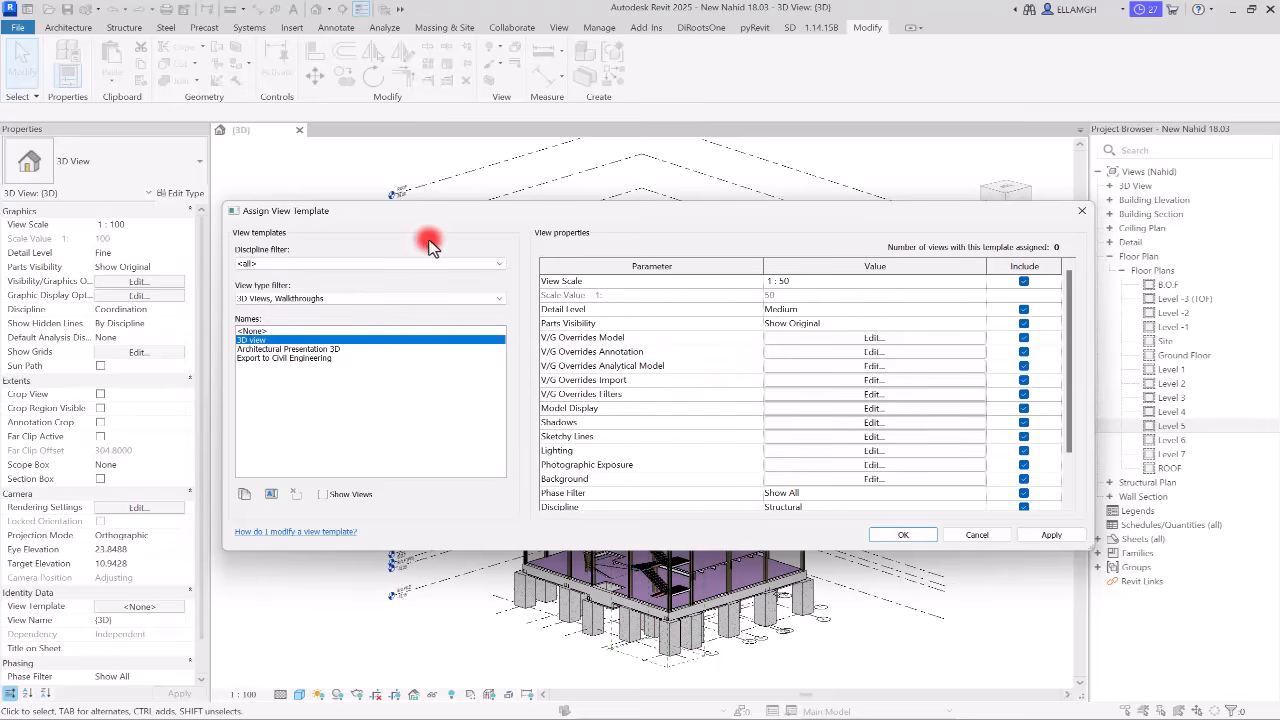
pyautogui.click(1024, 381)
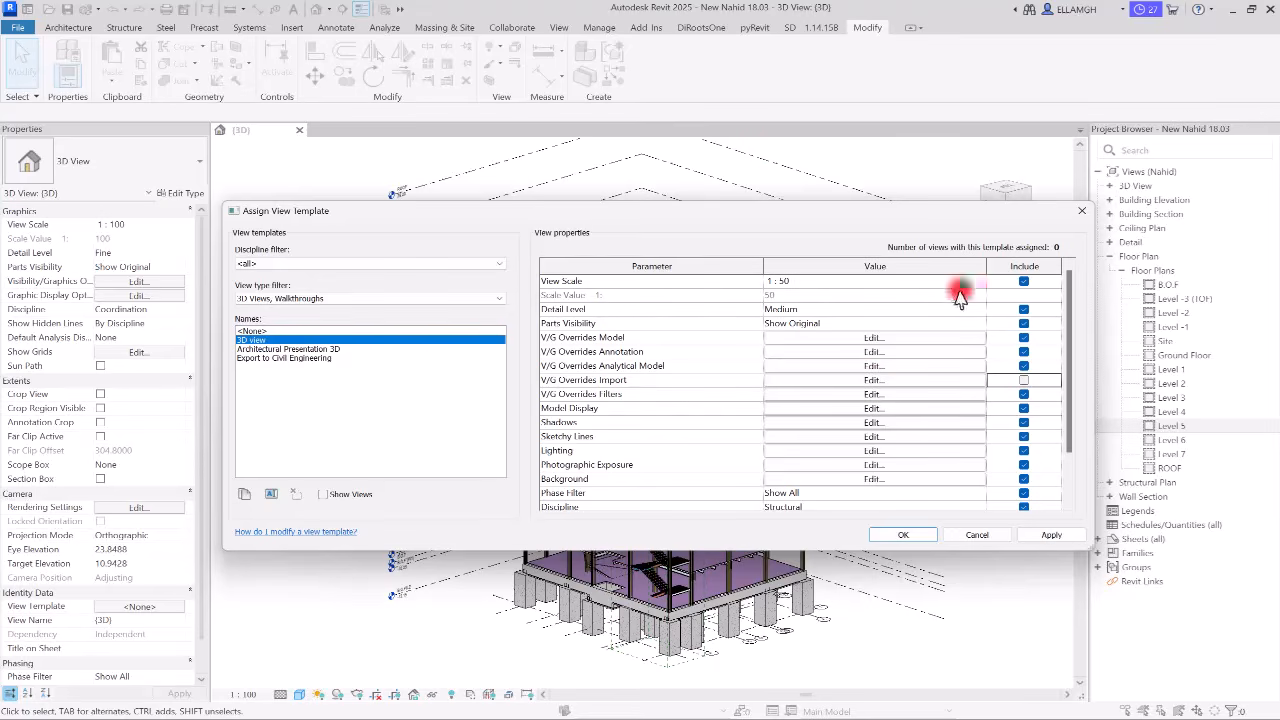
pyautogui.click(1024, 382)
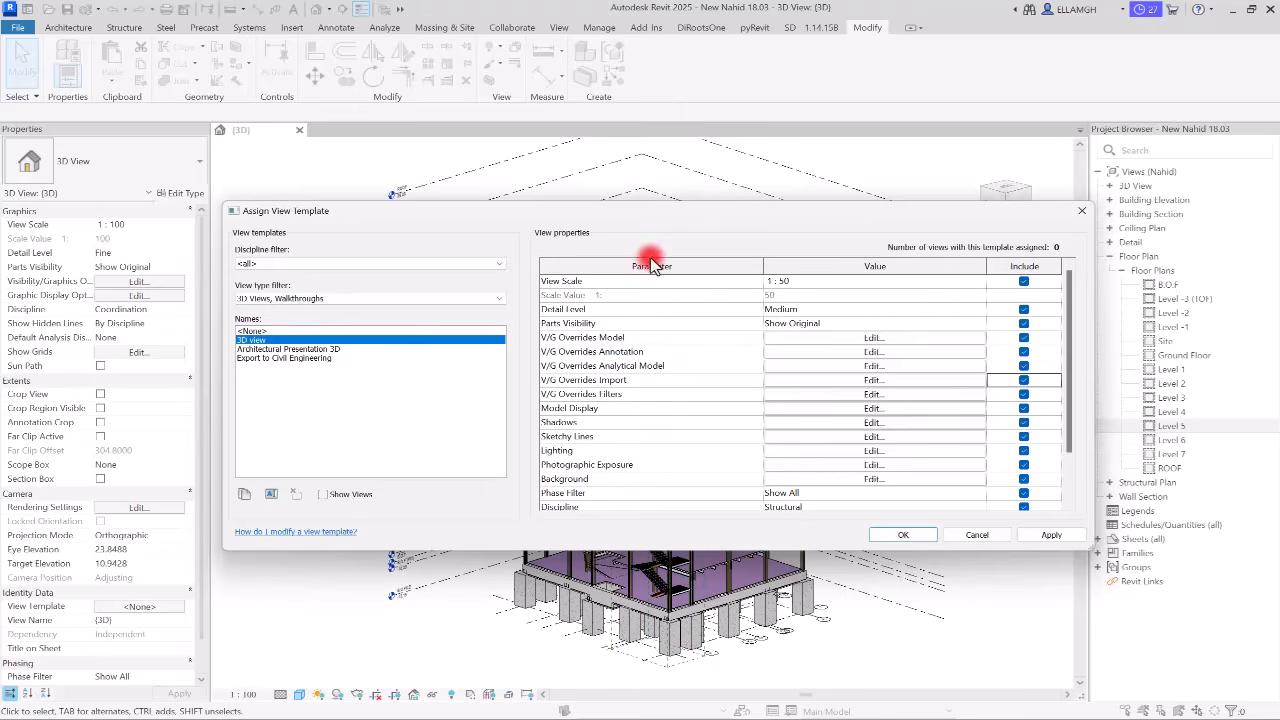
pyautogui.click(903, 535)
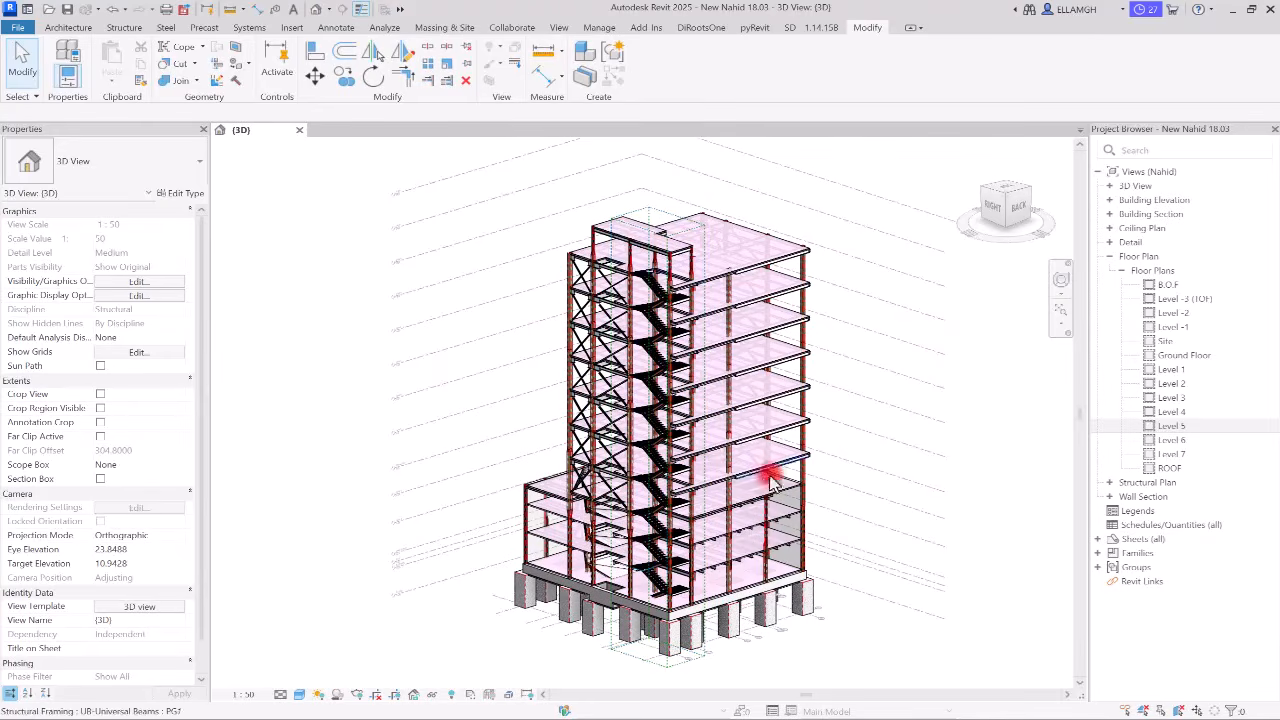
# Examine the template's line and surface overrides on the floors, stairs and structural columns up close, dismissing the save reminder.
pyautogui.scroll(10, 699, 505)
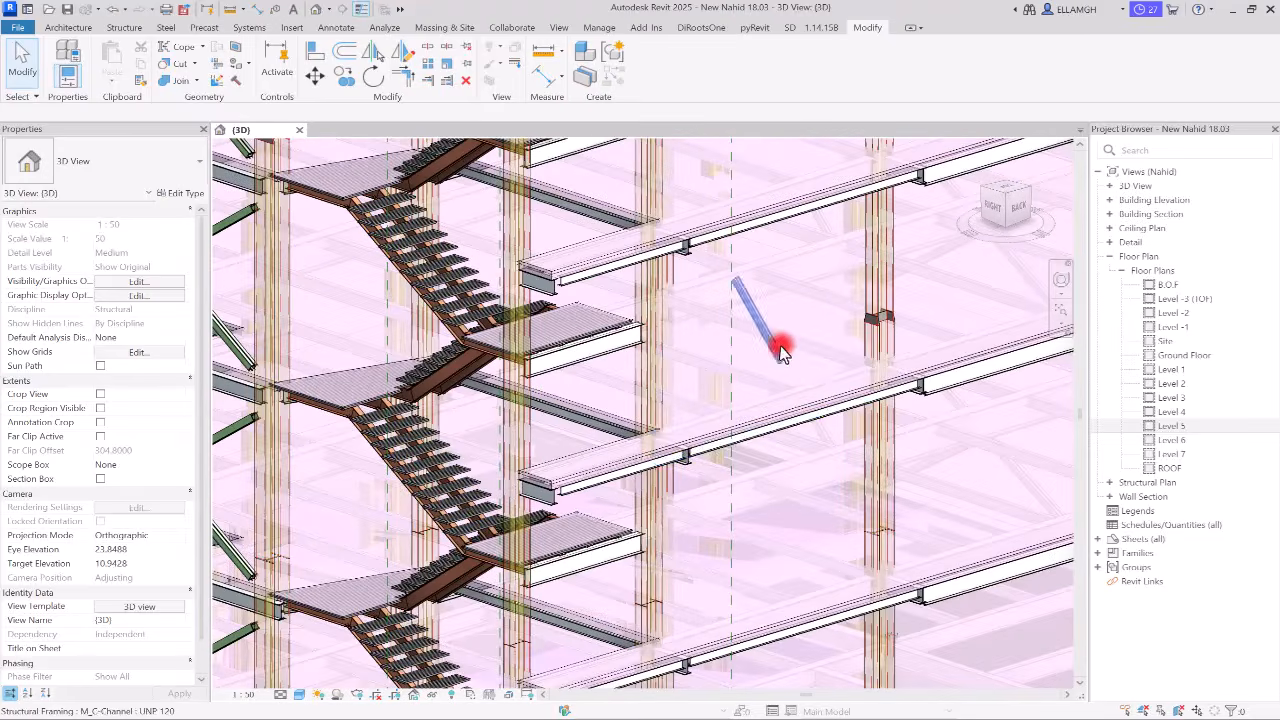
pyautogui.scroll(-5, 793, 400)
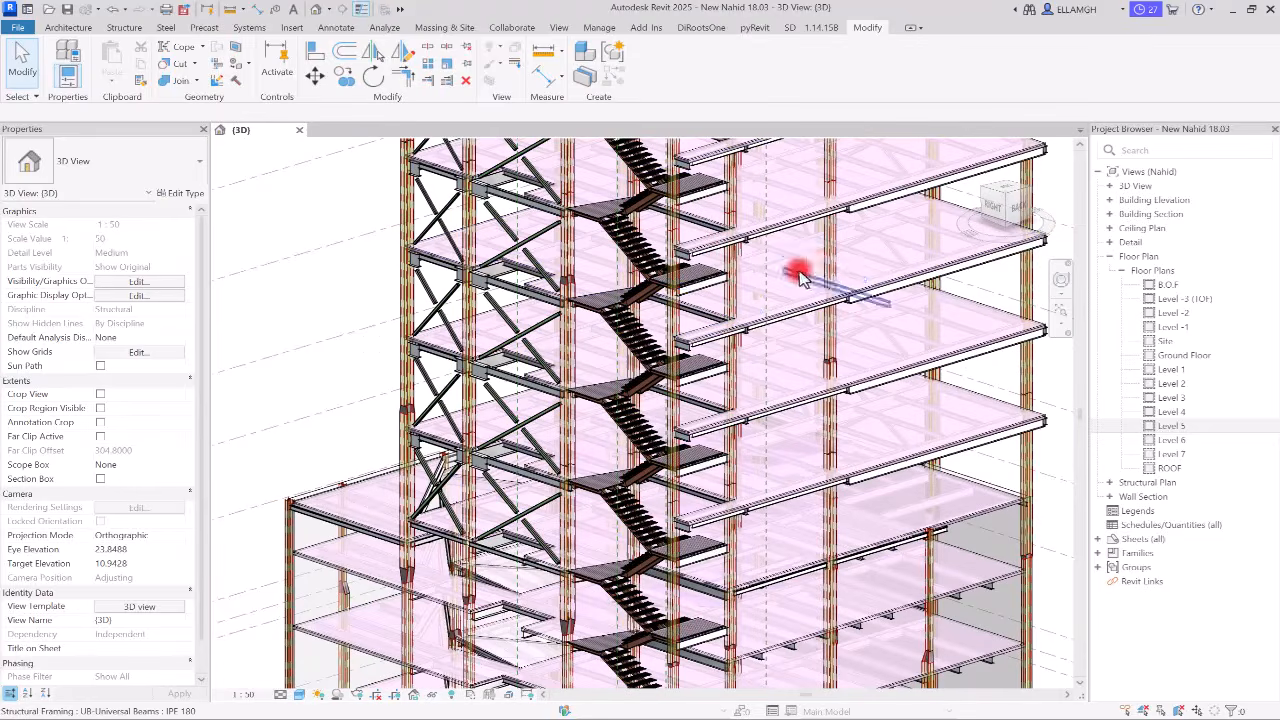
pyautogui.scroll(-8, 808, 277)
pyautogui.scroll(10, 784, 567)
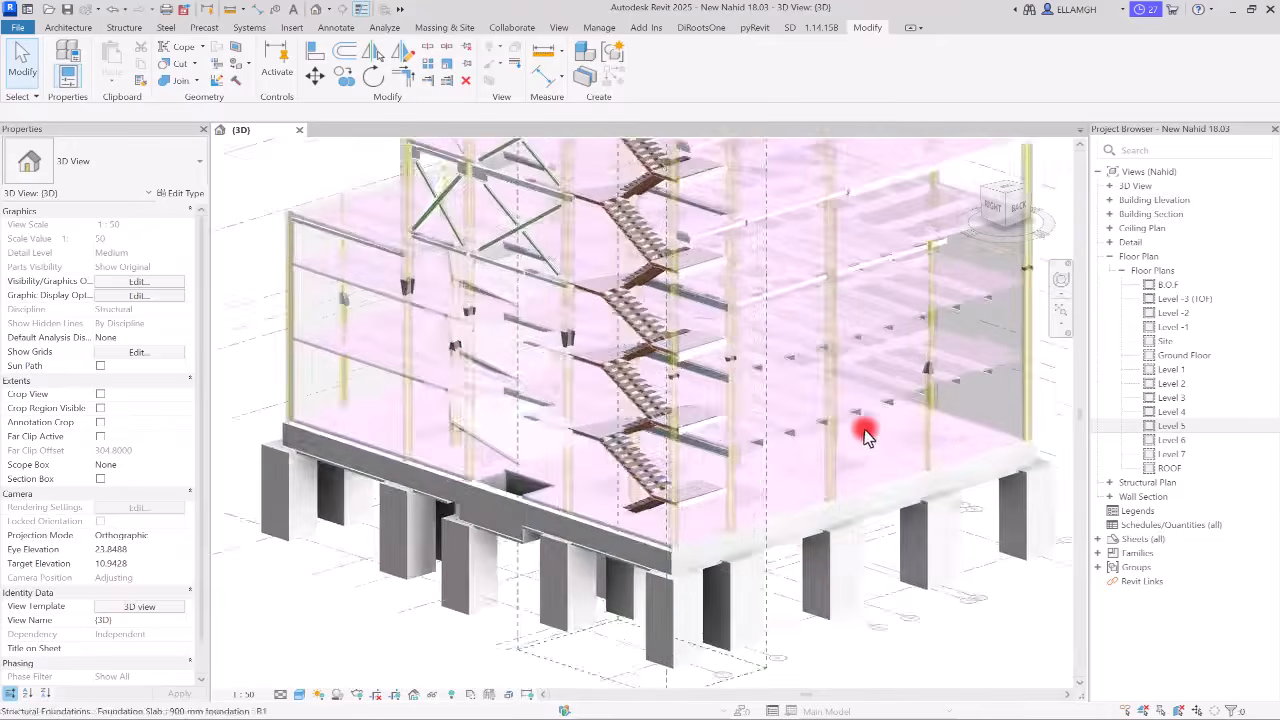
pyautogui.scroll(3, 797, 505)
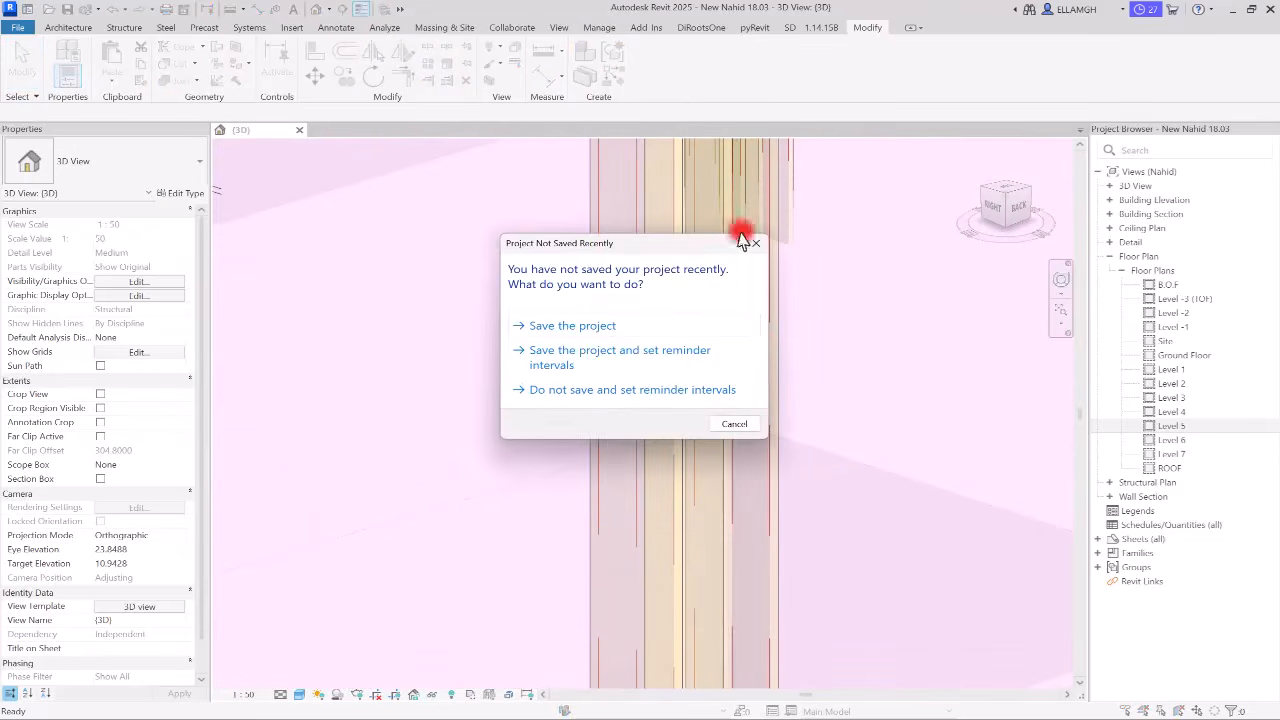
pyautogui.click(758, 245)
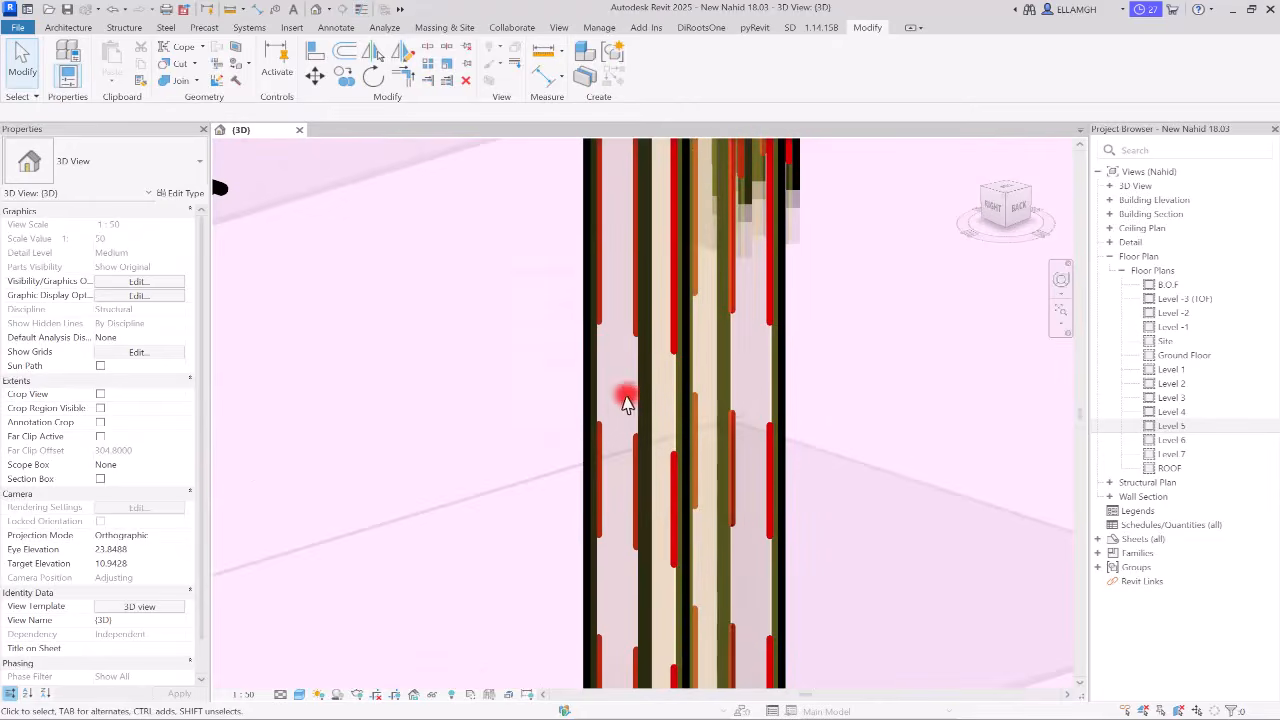
pyautogui.scroll(4, 733, 405)
pyautogui.scroll(-3, 843, 434)
pyautogui.scroll(5, 803, 434)
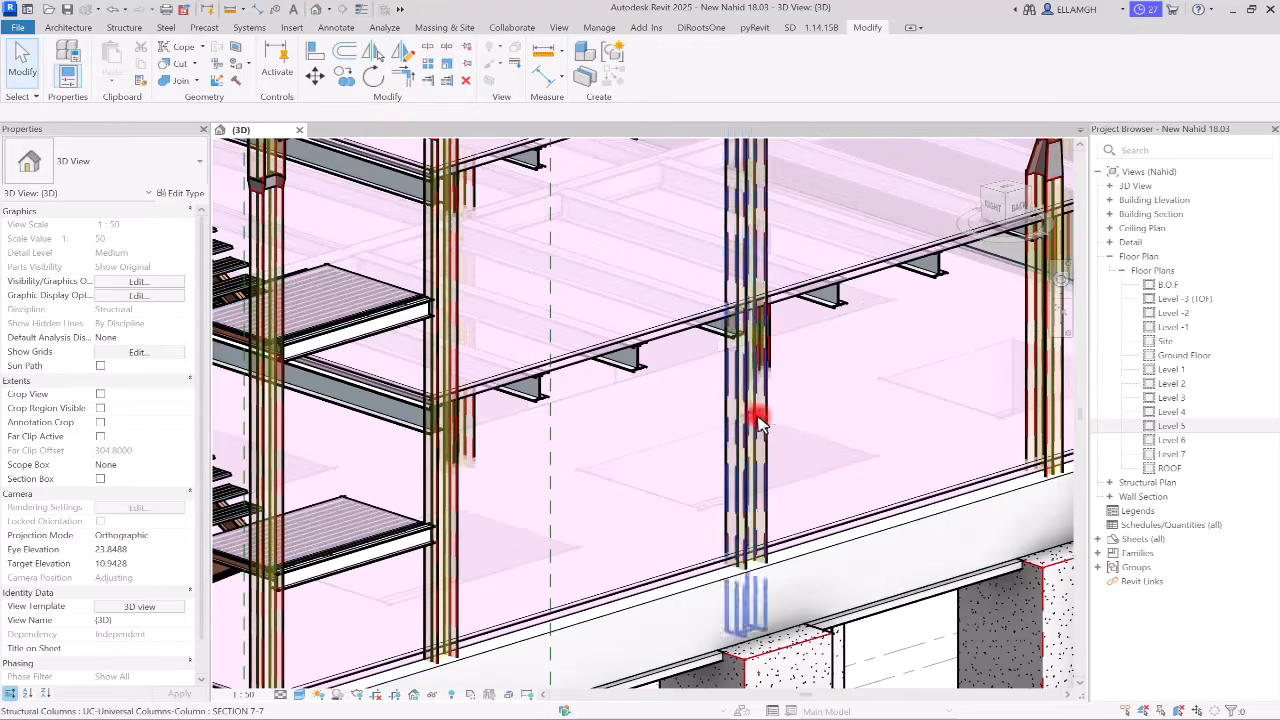
pyautogui.scroll(5, 742, 390)
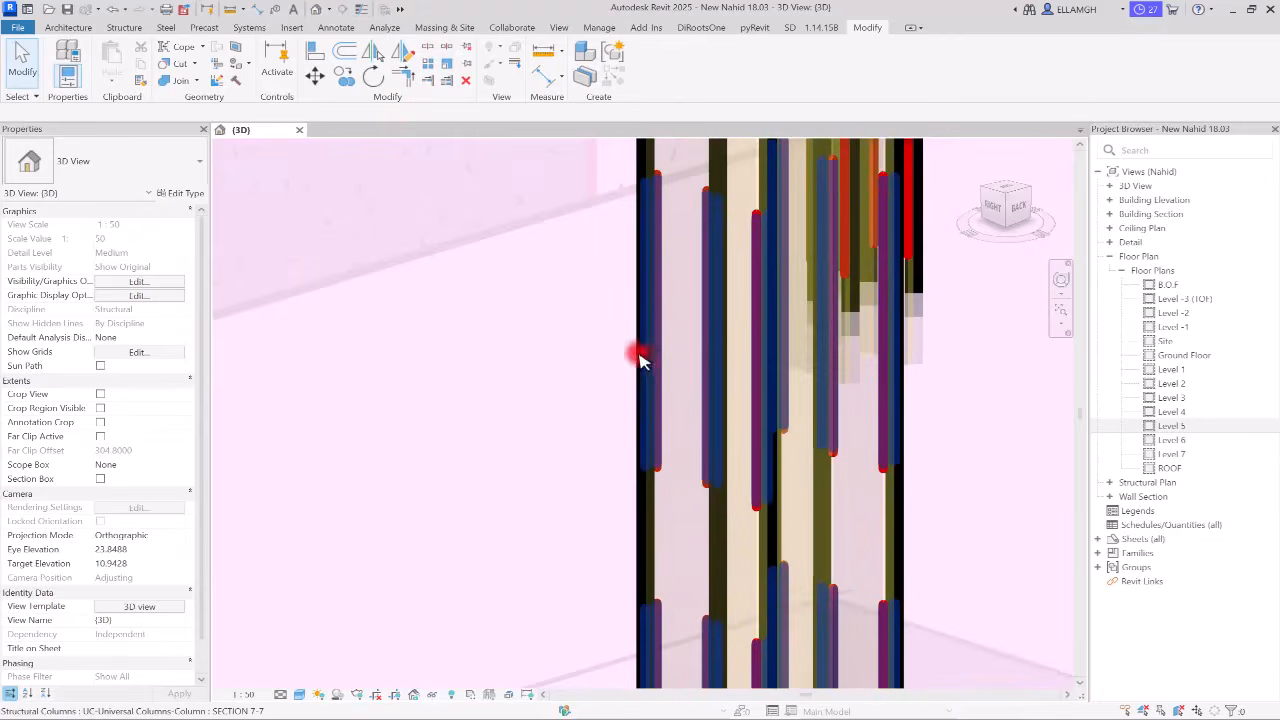
pyautogui.scroll(-5, 720, 340)
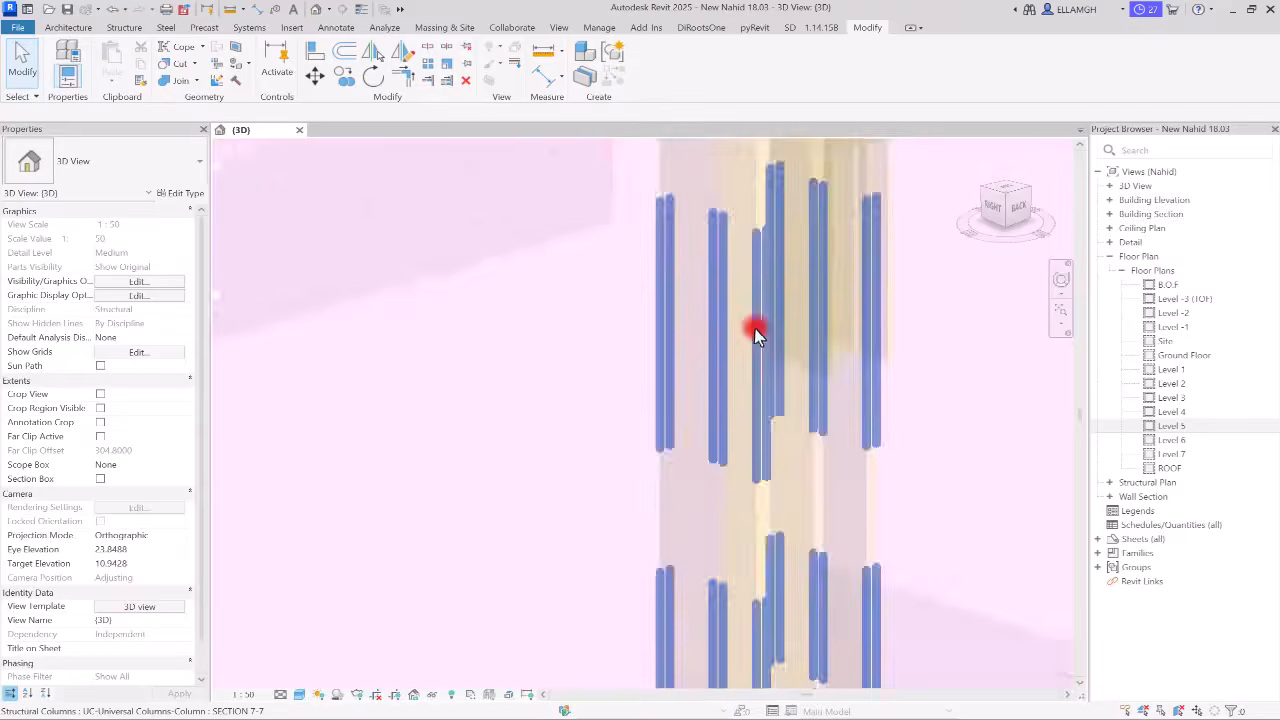
pyautogui.scroll(2, 860, 375)
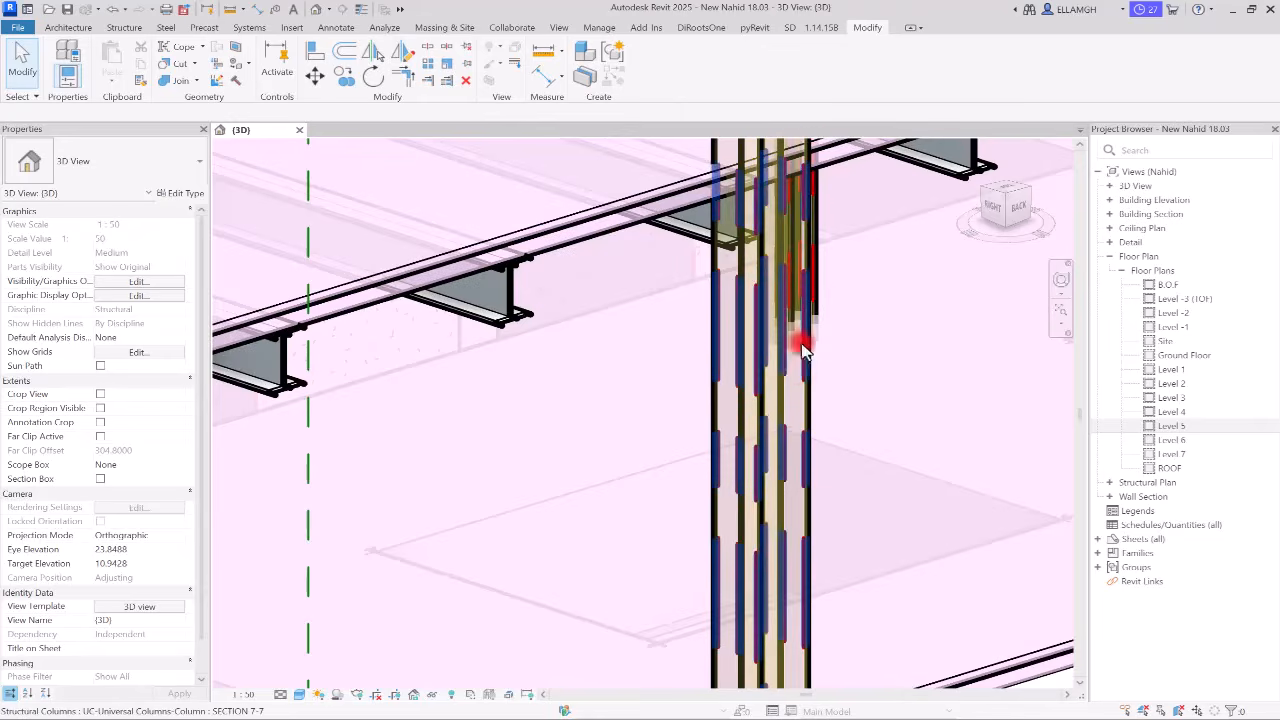
pyautogui.scroll(4, 735, 291)
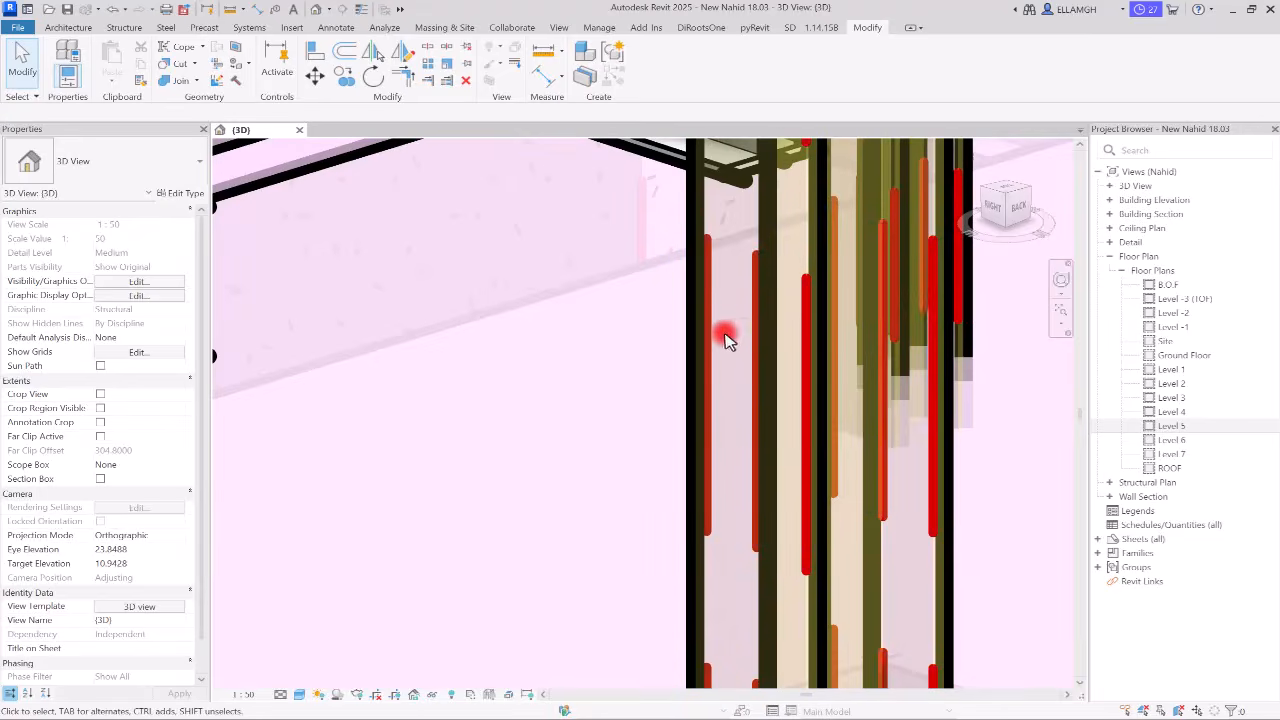
pyautogui.scroll(-5, 806, 330)
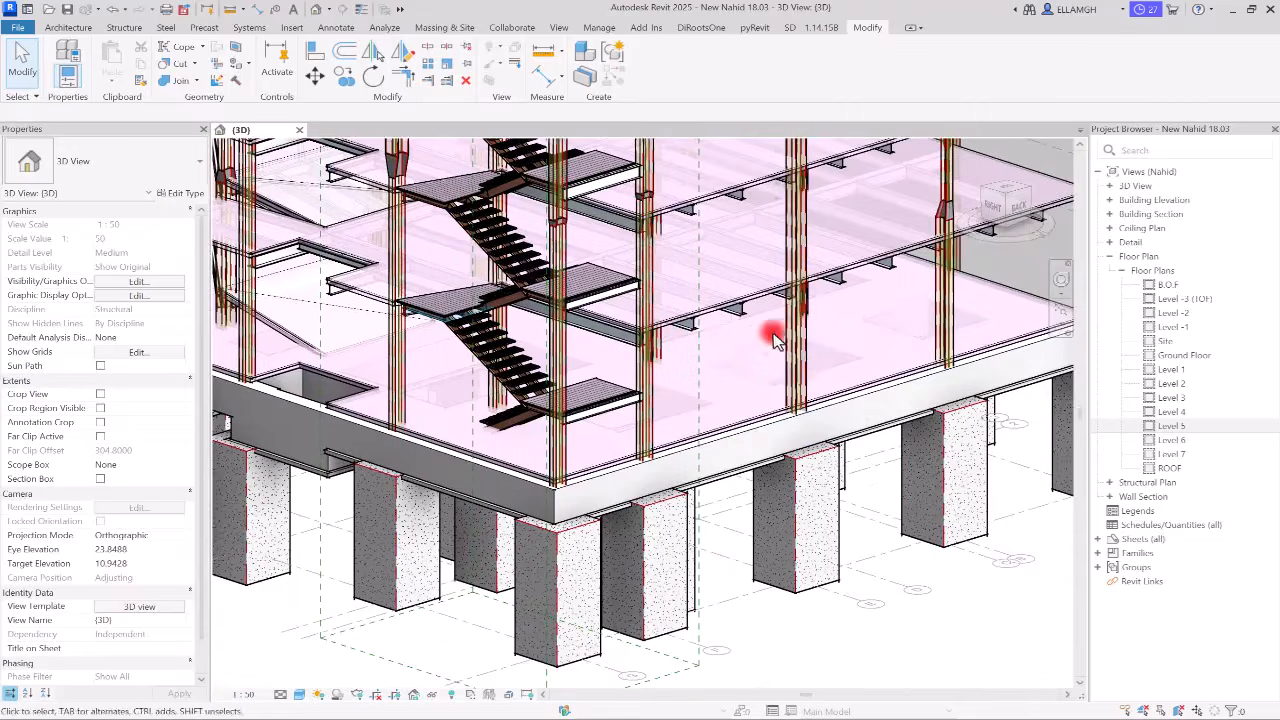
# Examine how the template displays the foundations, the staircase scope box and the level lines with their heads.
pyautogui.moveTo(799, 365); pyautogui.dragTo(829, 390, button='middle')
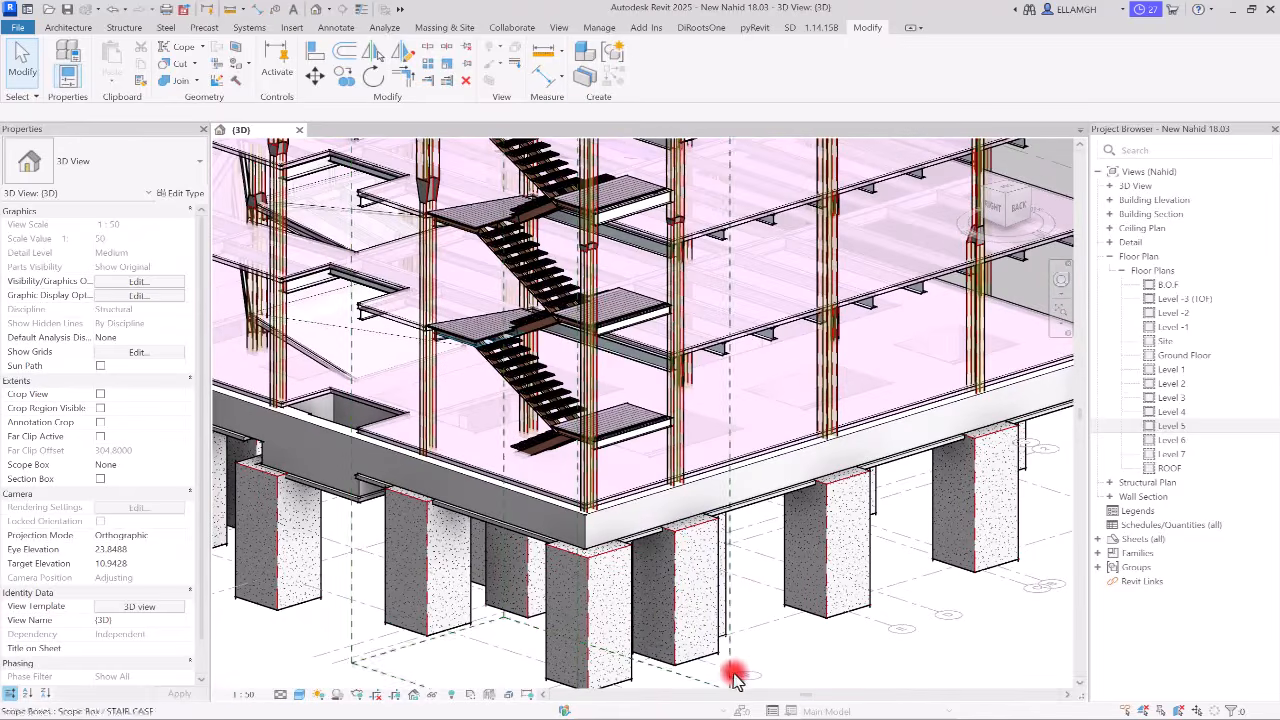
pyautogui.scroll(6, 629, 609)
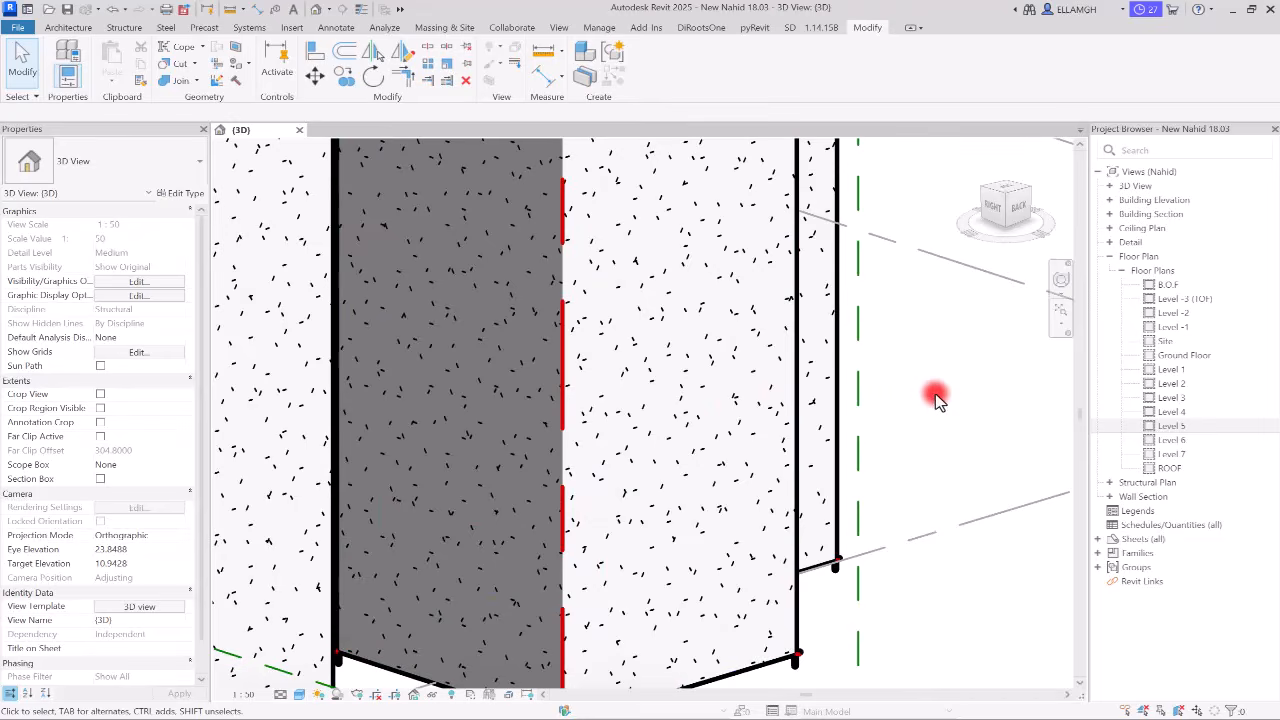
pyautogui.scroll(-6, 936, 398)
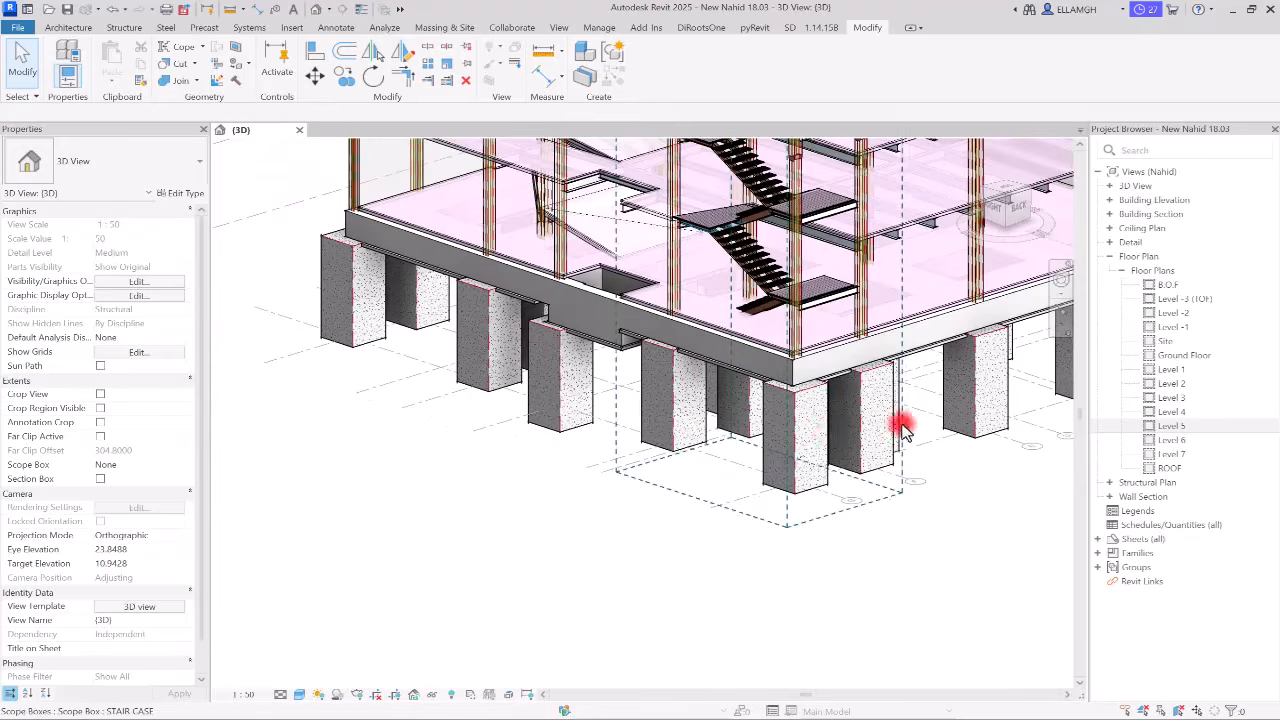
pyautogui.scroll(-4, 691, 514)
pyautogui.scroll(6, 611, 403)
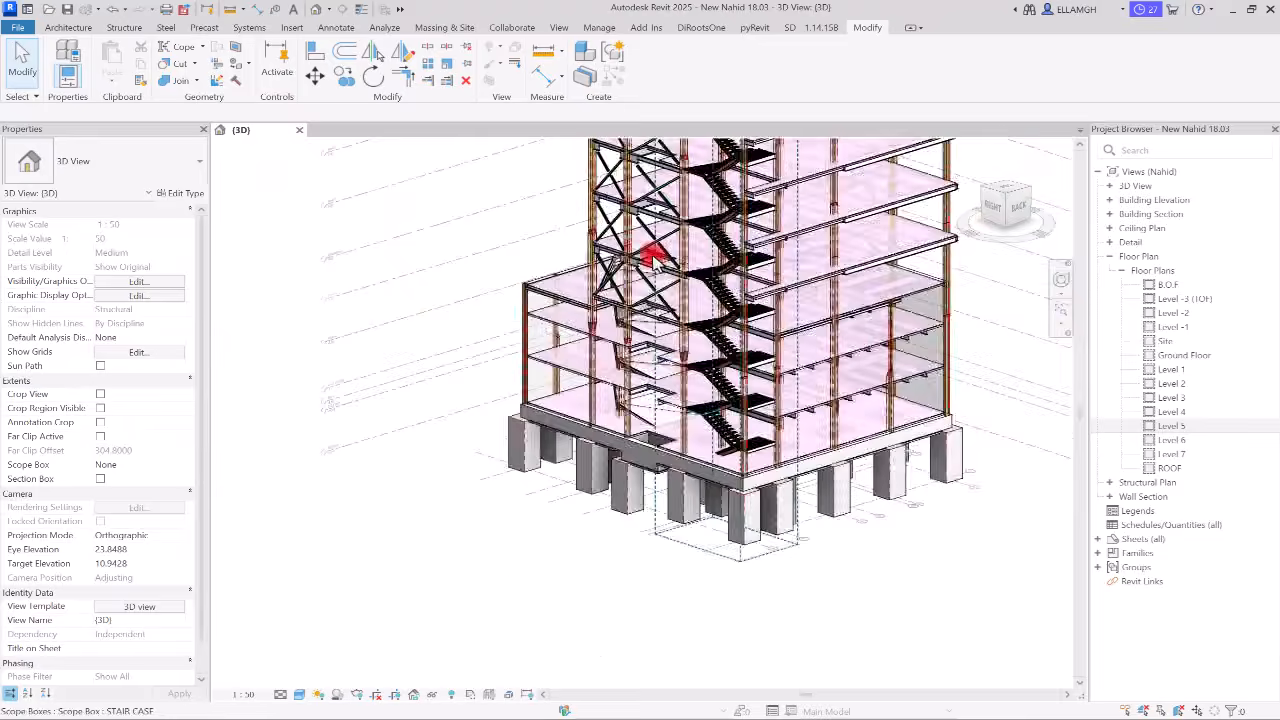
pyautogui.scroll(-3, 329, 323)
pyautogui.scroll(-2, 371, 343)
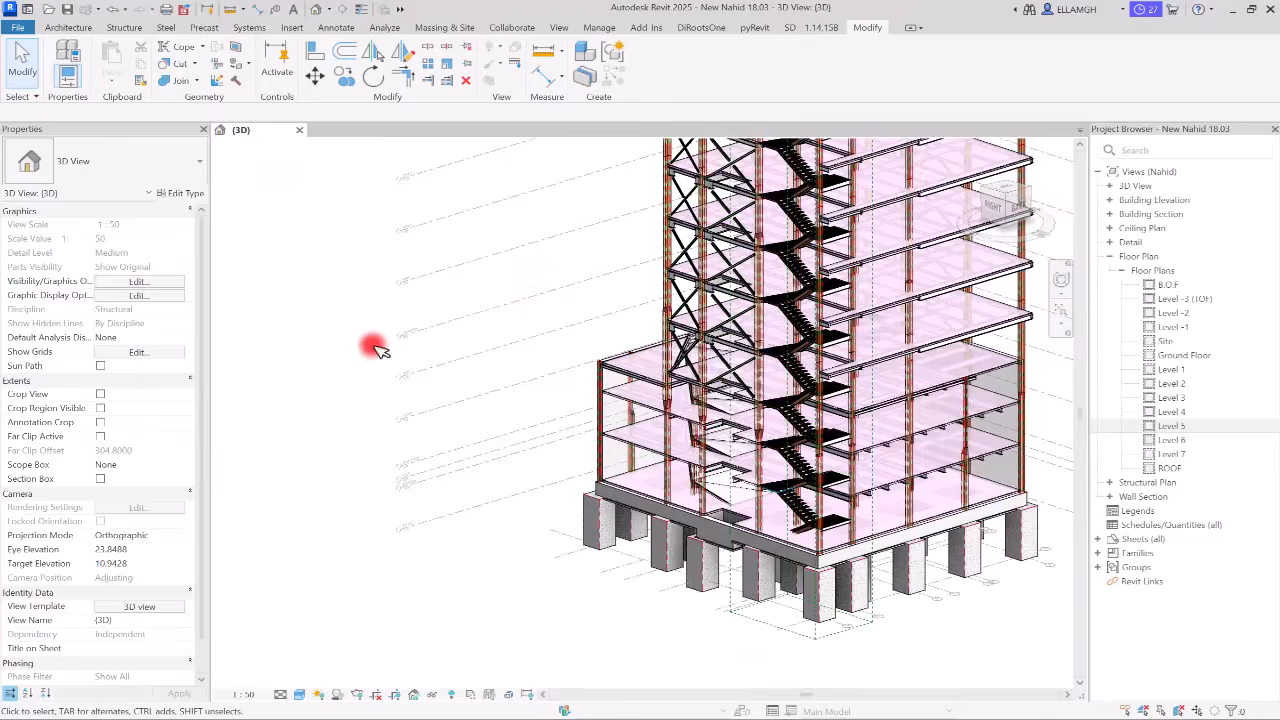
pyautogui.scroll(5, 426, 305)
pyautogui.scroll(4, 426, 305)
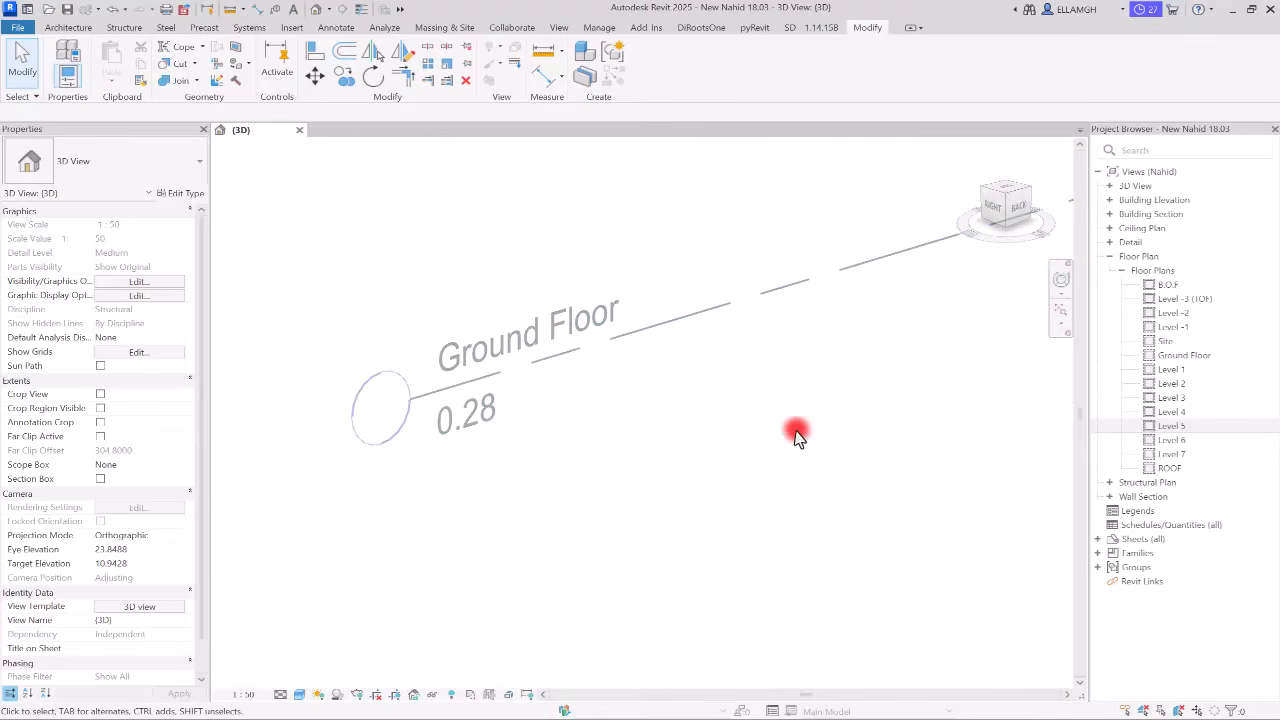
pyautogui.scroll(-5, 562, 482)
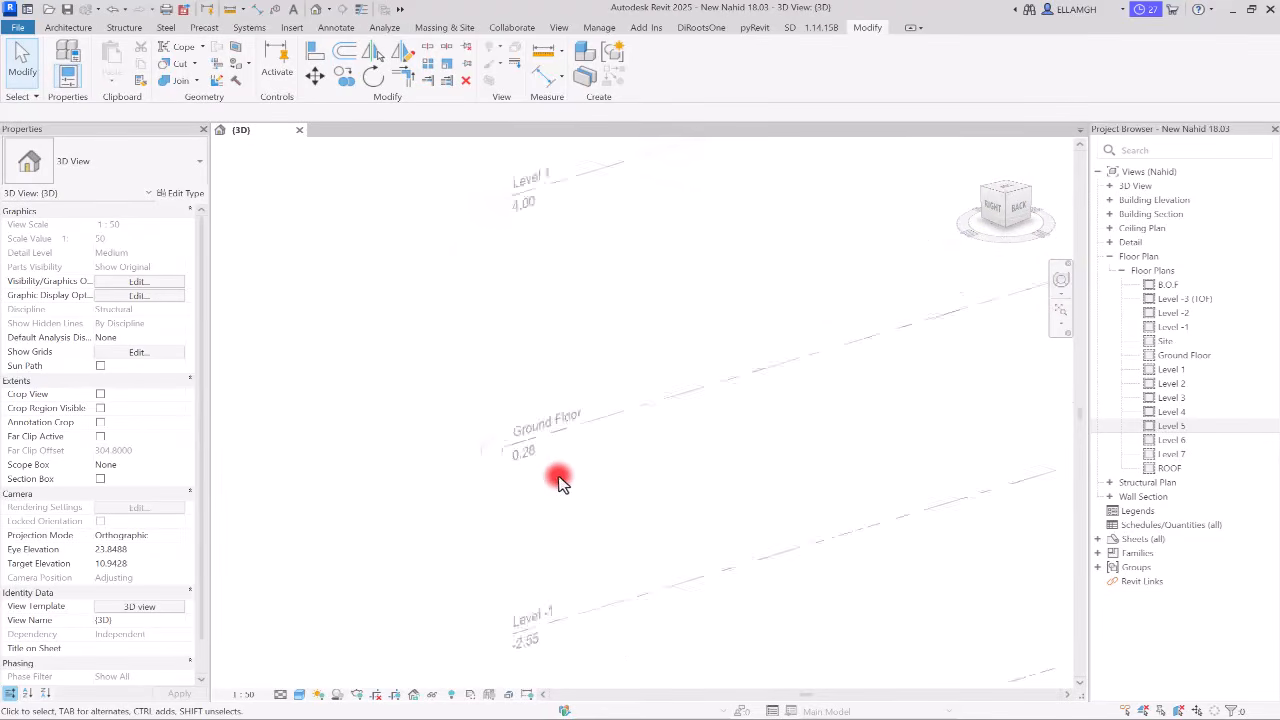
pyautogui.scroll(-2, 504, 393)
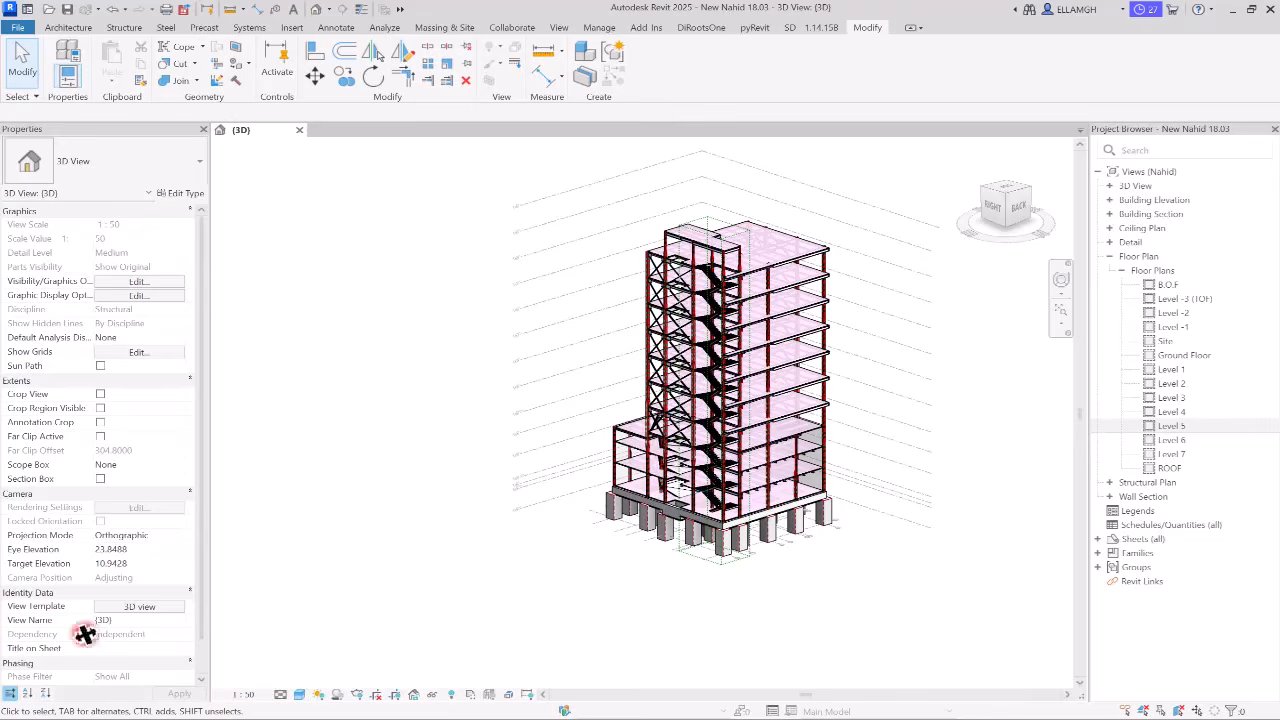
# Compare the settings of the 3D view, Architectural Presentation 3D and Export to Civil Engineering templates, and leave the view's template assignment unchanged.
pyautogui.click(138, 610)
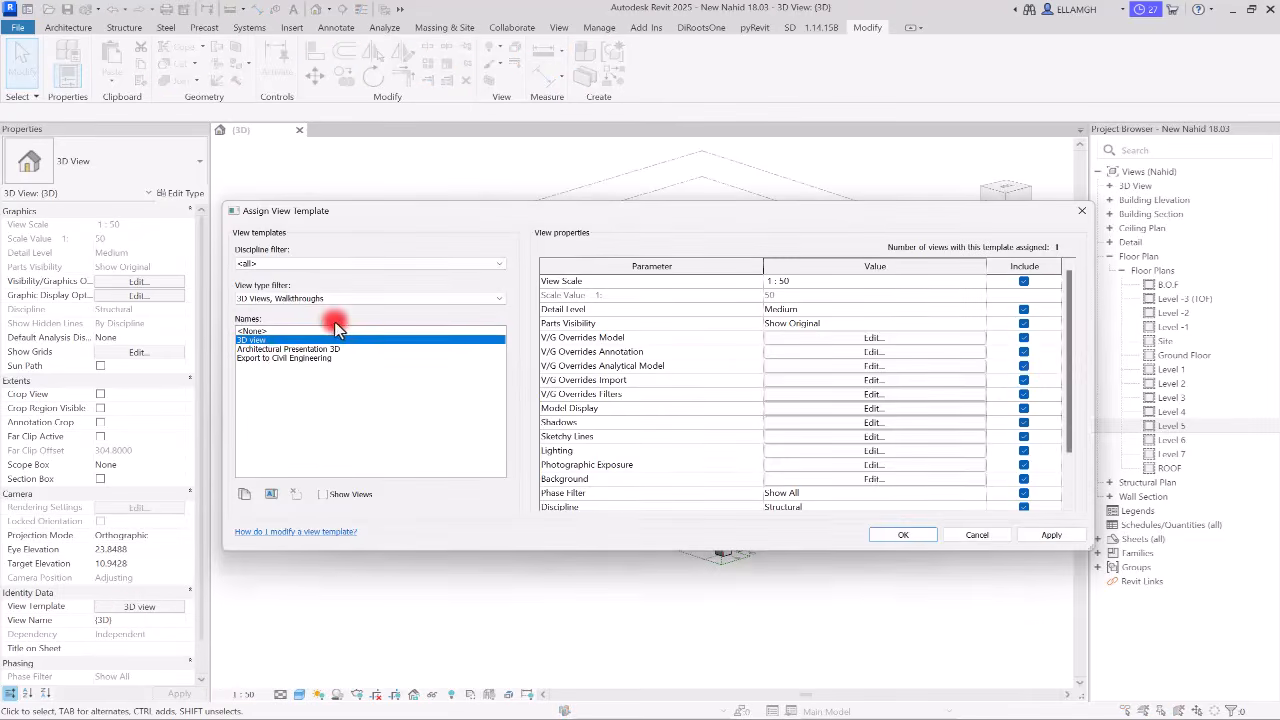
pyautogui.click(284, 349)
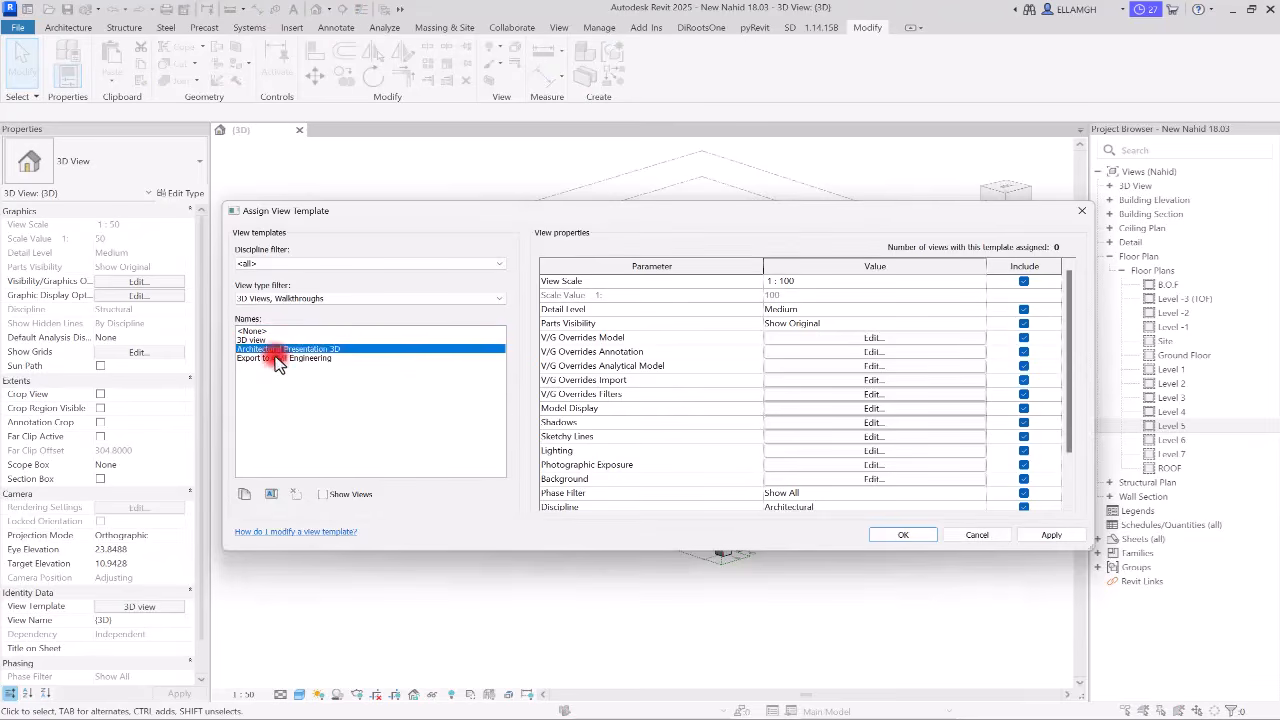
pyautogui.click(275, 360)
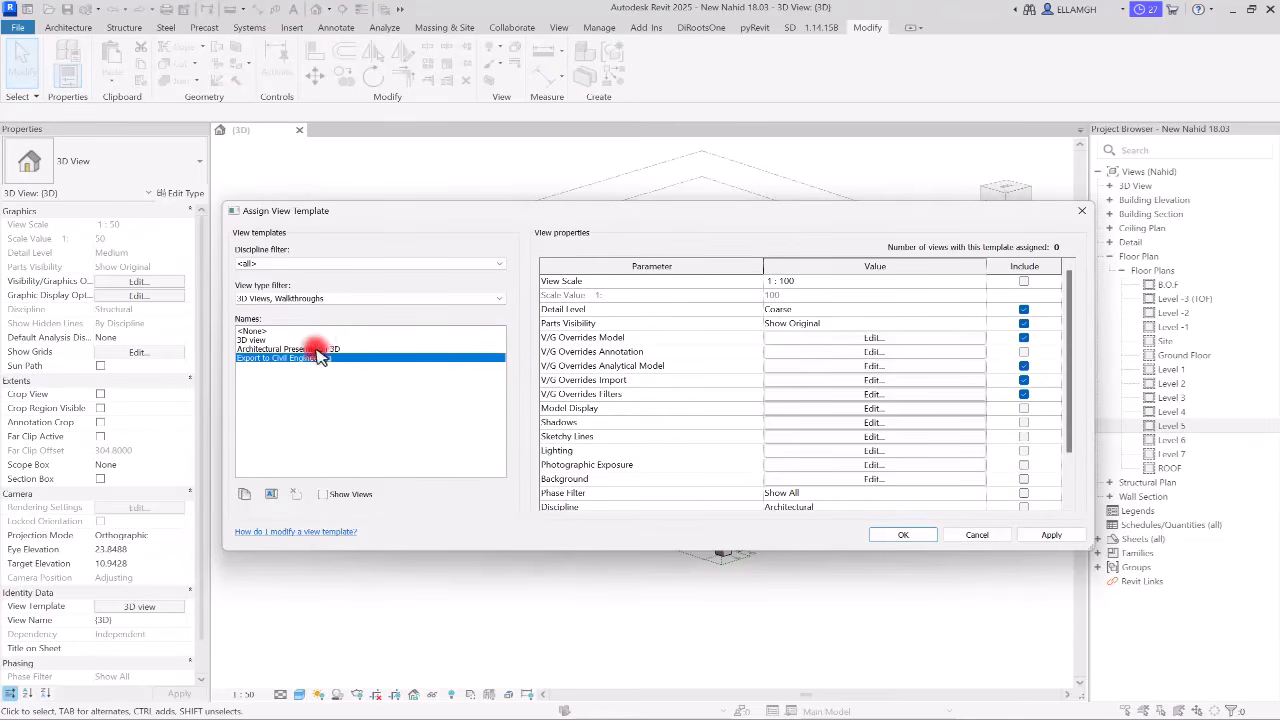
pyautogui.click(316, 349)
pyautogui.click(254, 340)
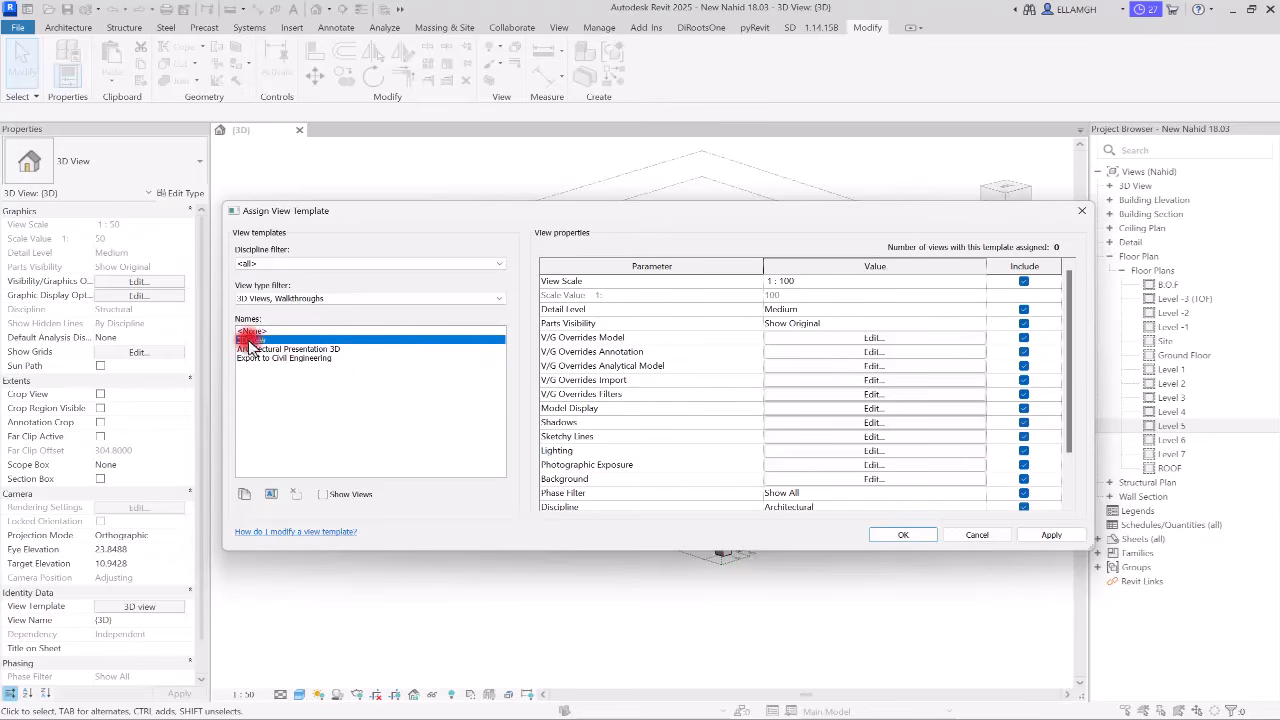
pyautogui.click(975, 535)
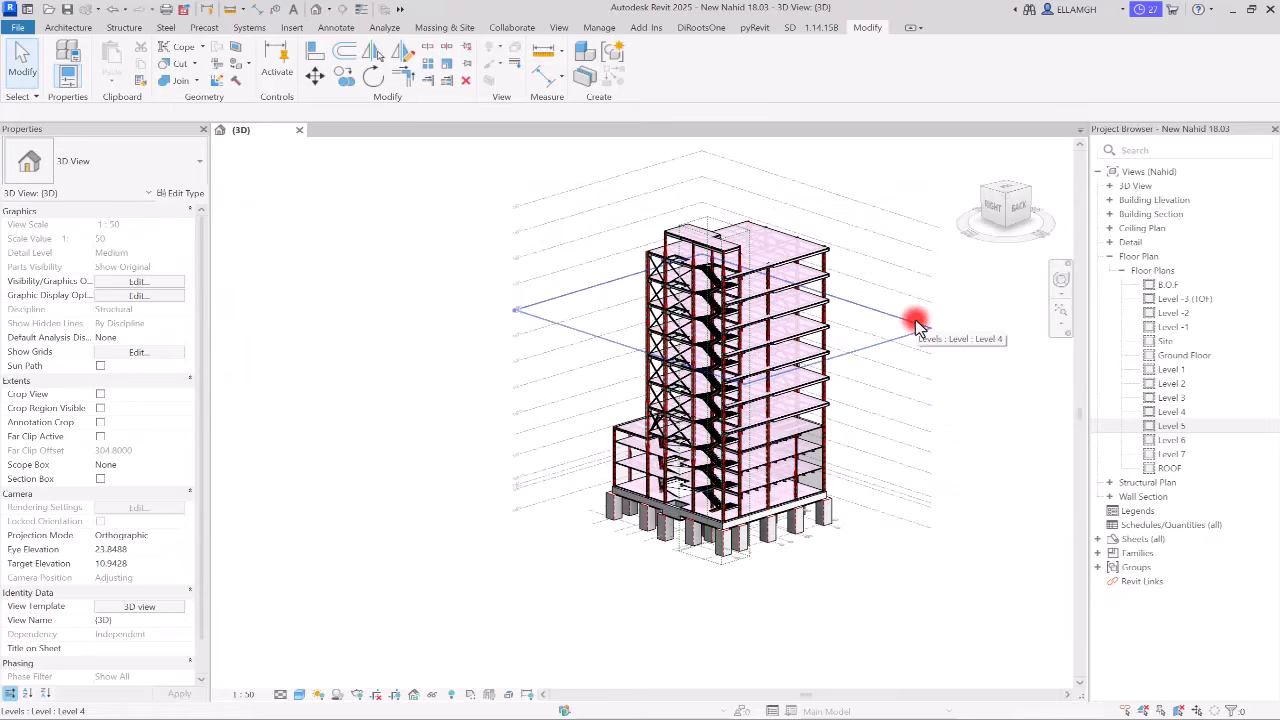
pyautogui.scroll(5, 900, 327)
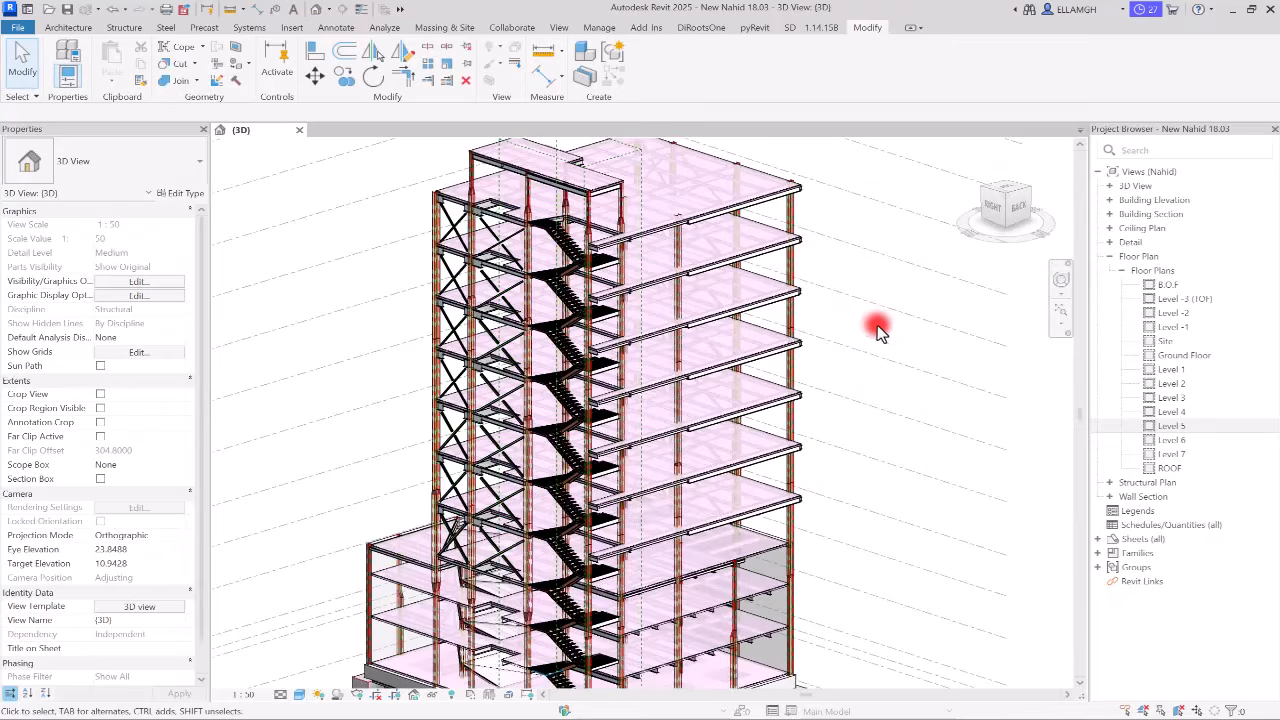